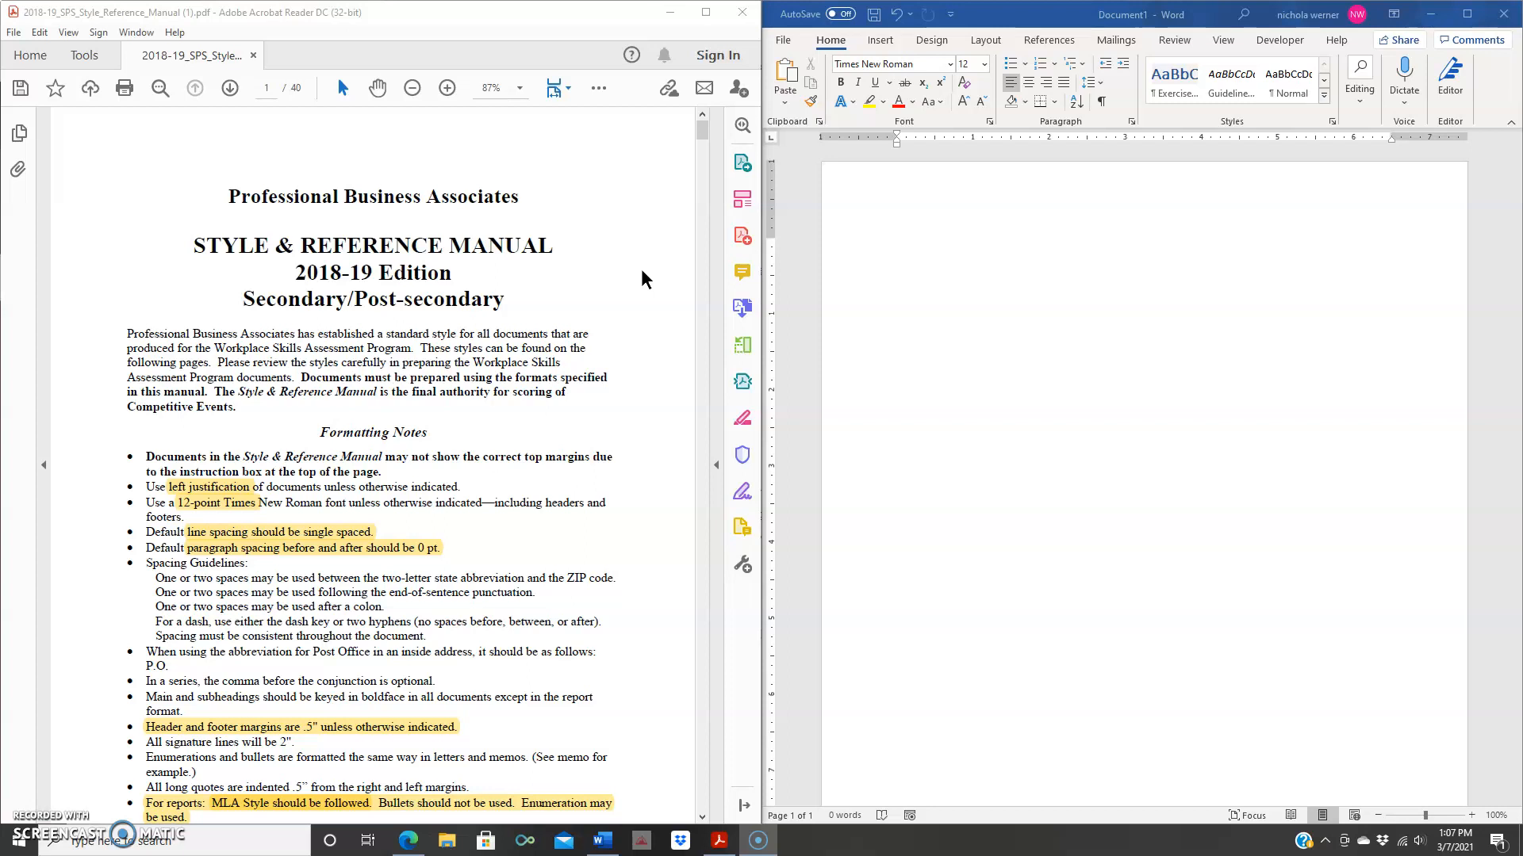
- Scroll through the style manual to review the report example
scroll(642, 272, "down", 5)
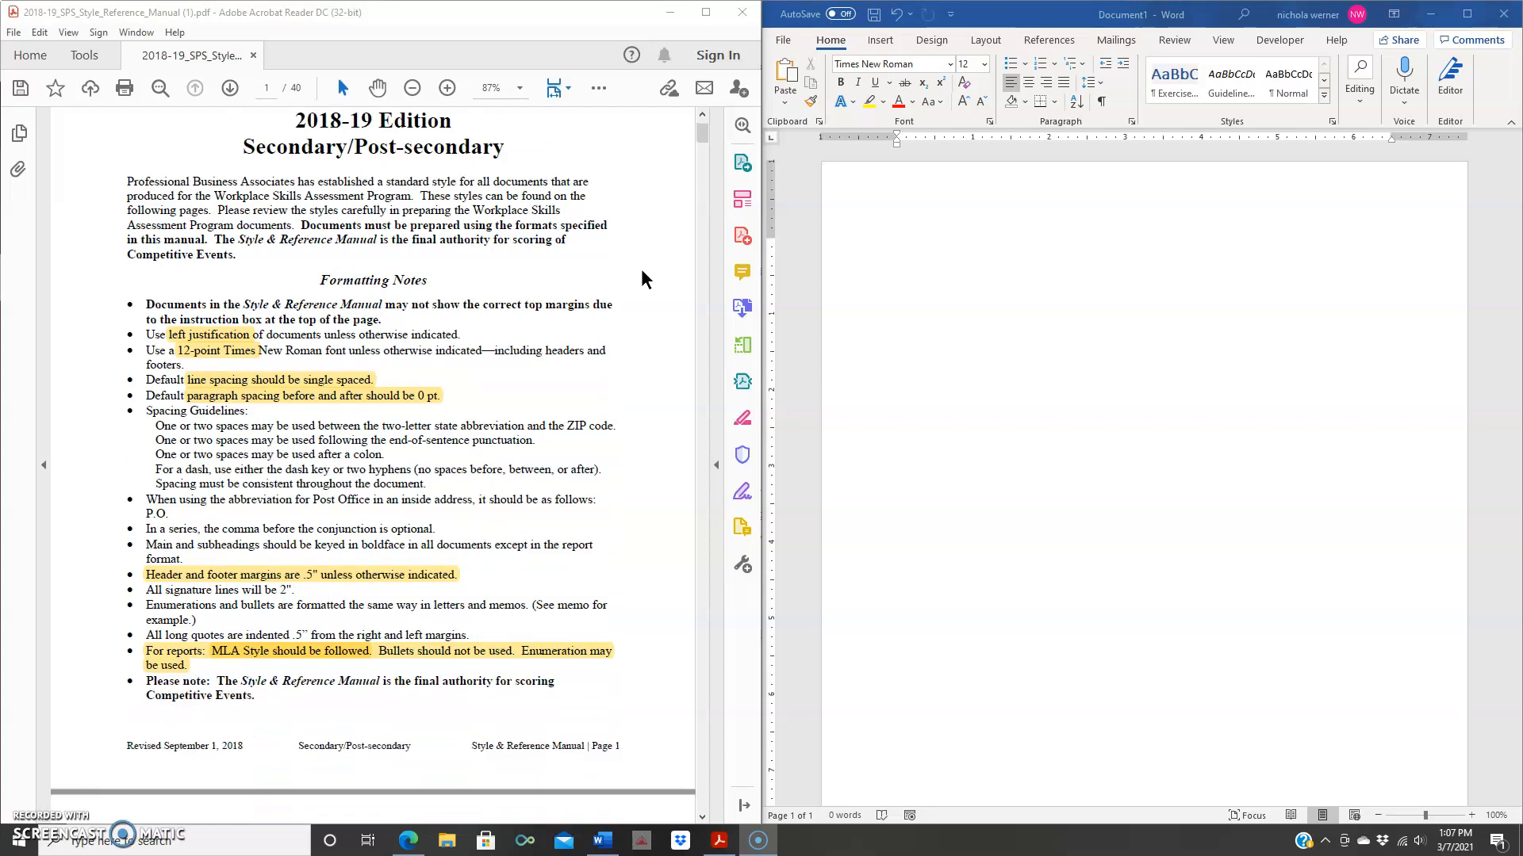
scroll(642, 272, "down", 7)
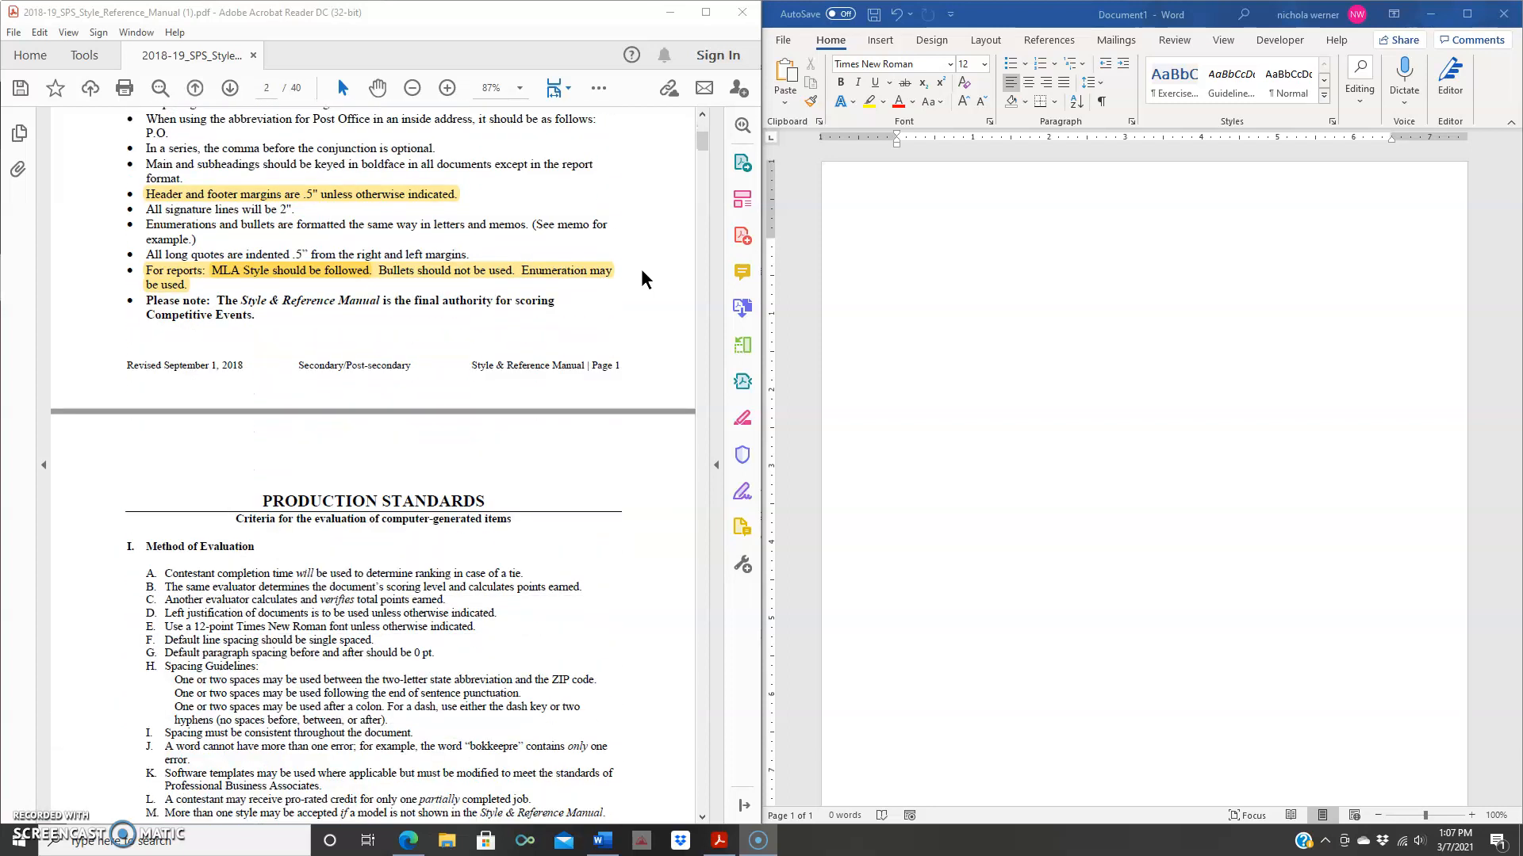
scroll(640, 270, "down", 4)
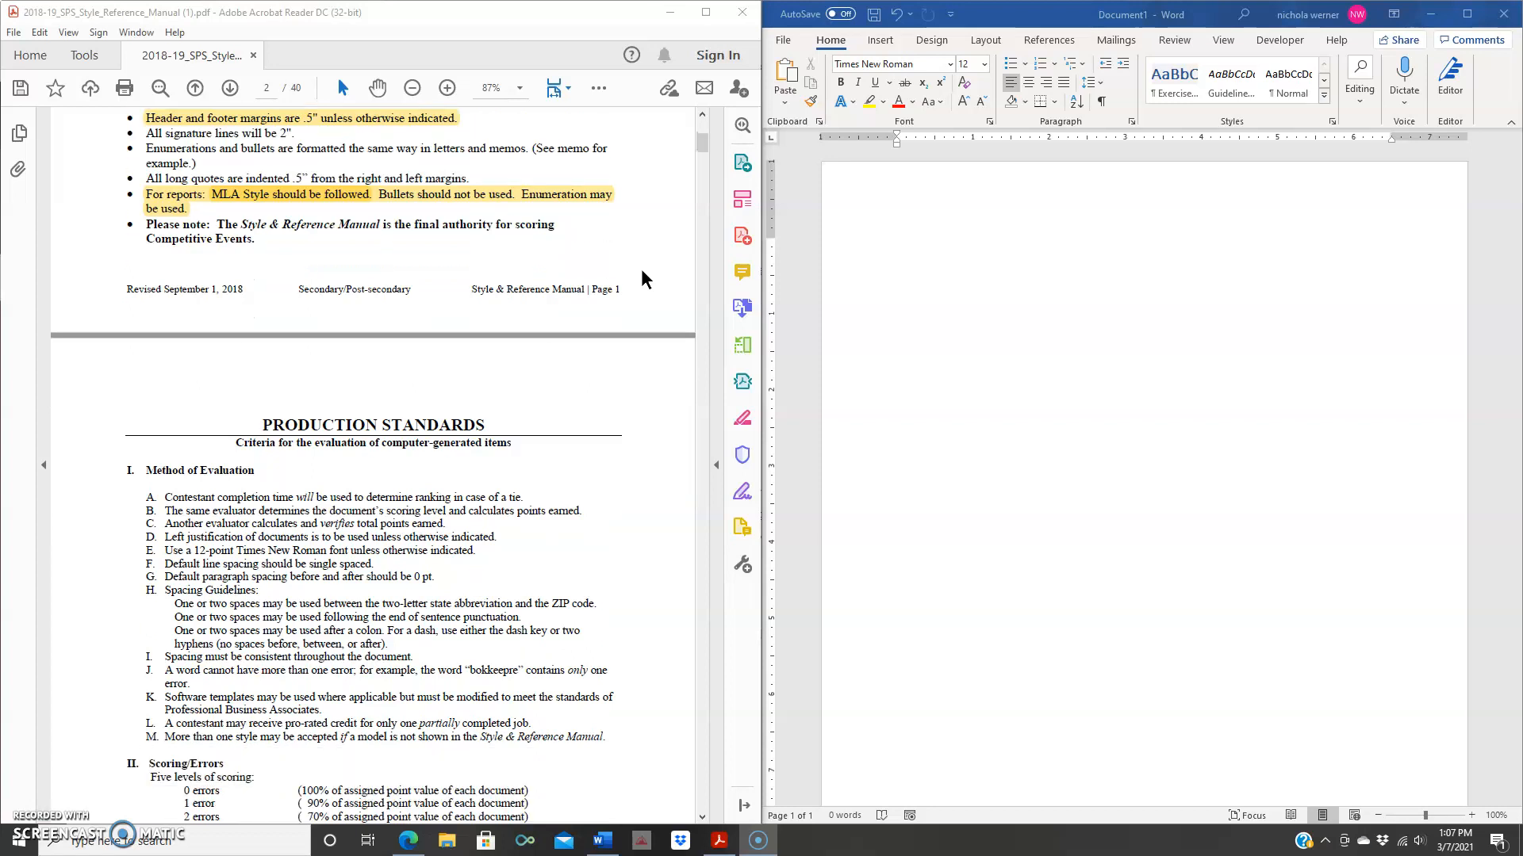
left_click(584, 567)
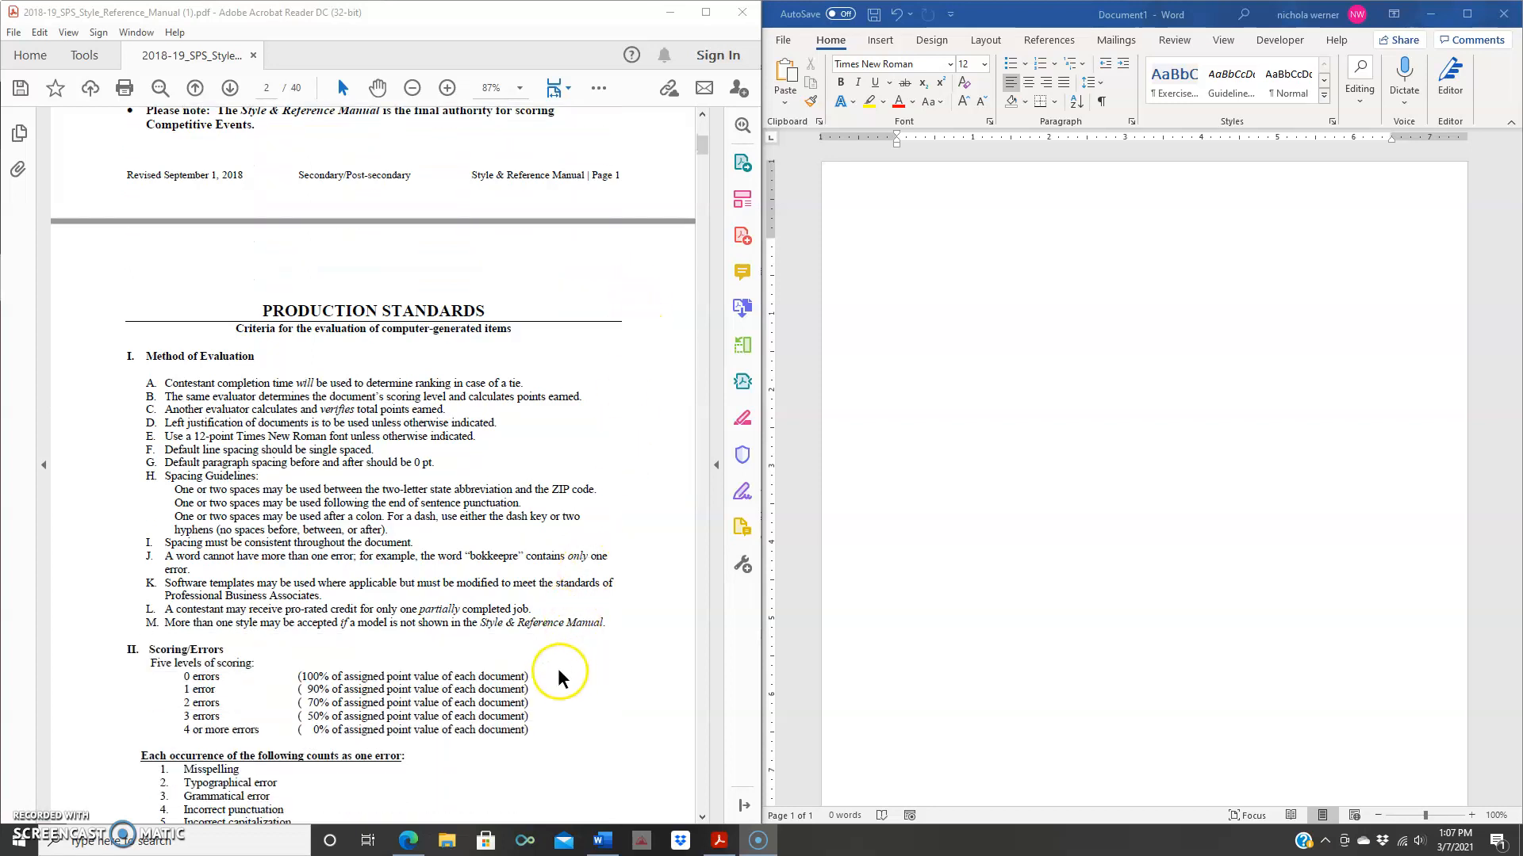
scroll(544, 666, "down", 2)
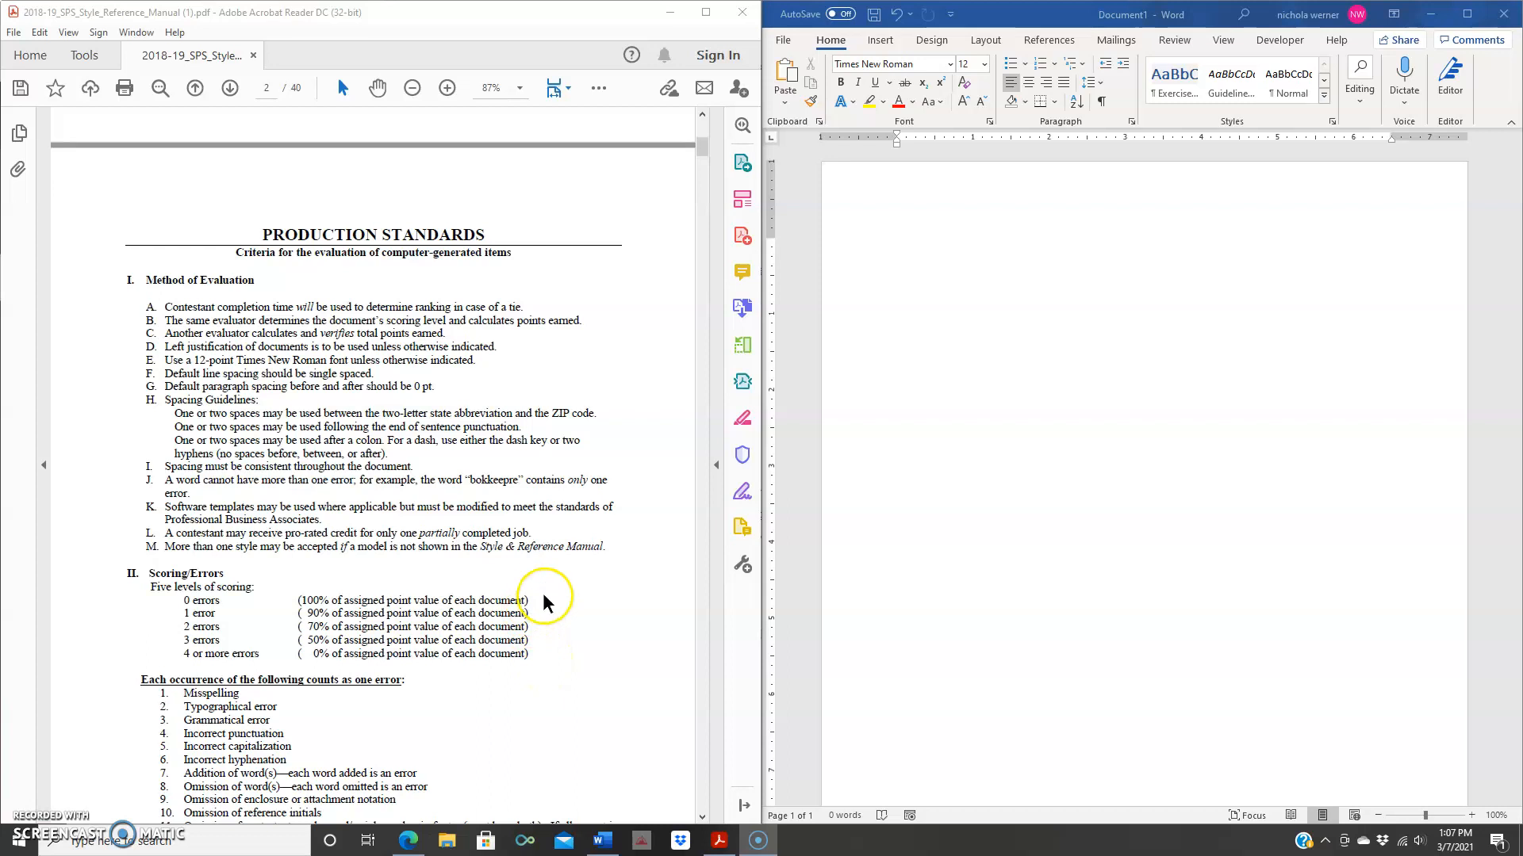
scroll(556, 636, "down", 2)
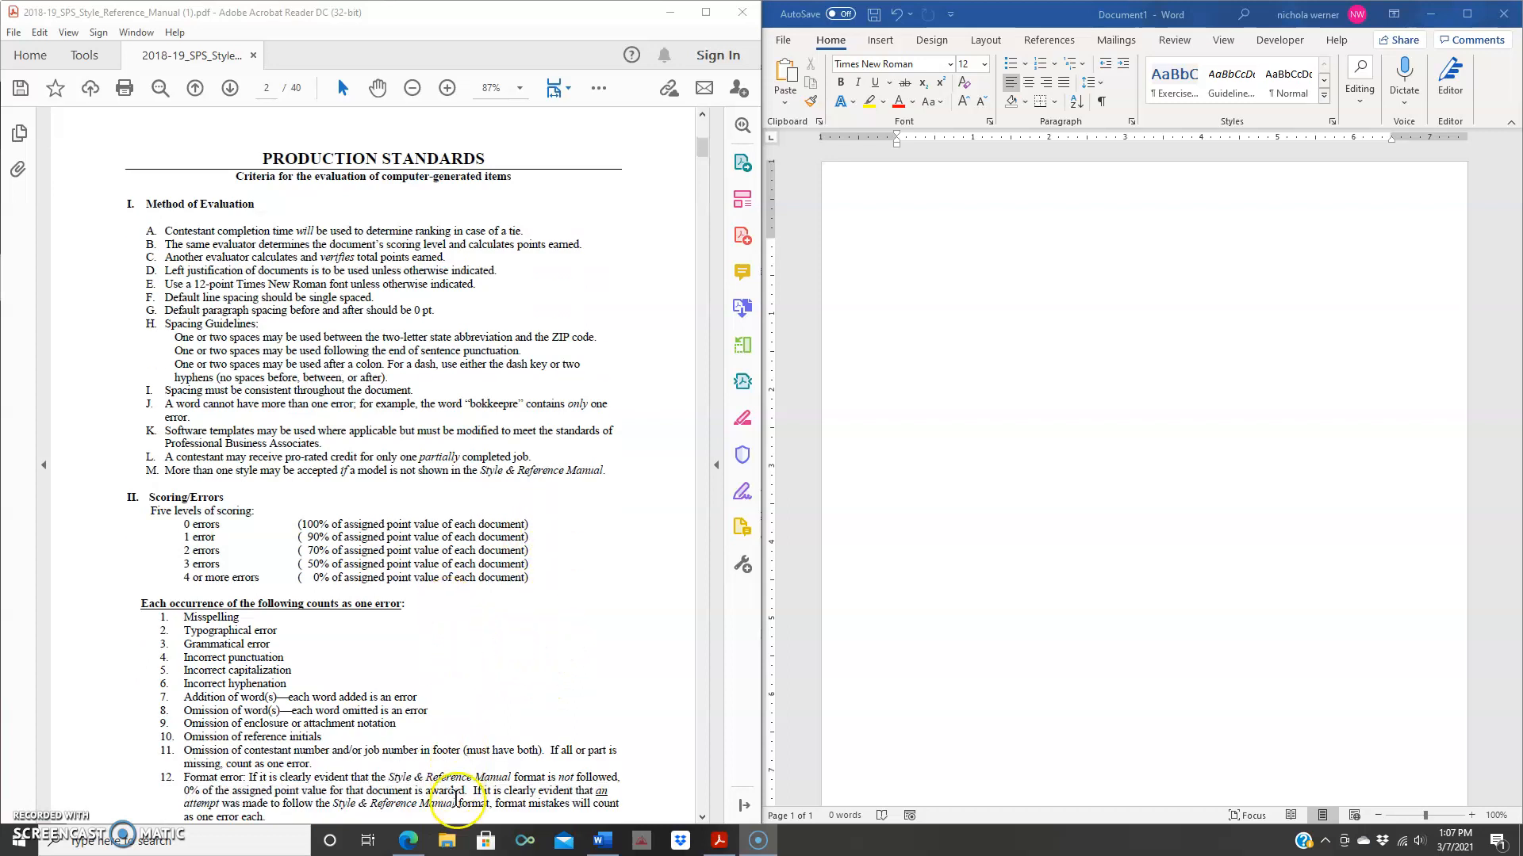
scroll(634, 558, "up", 15)
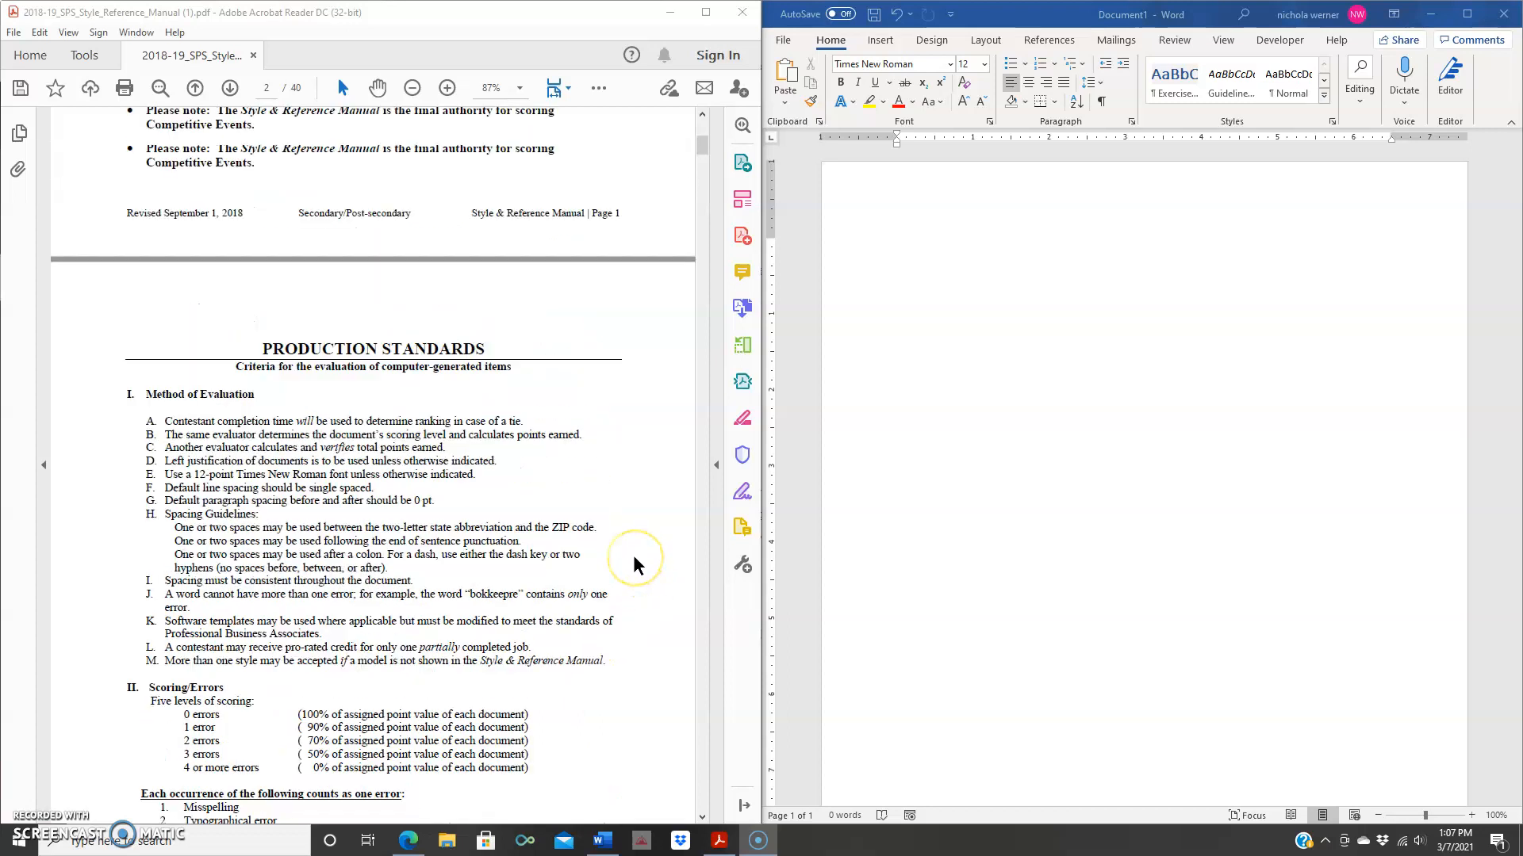
scroll(634, 558, "up", 4)
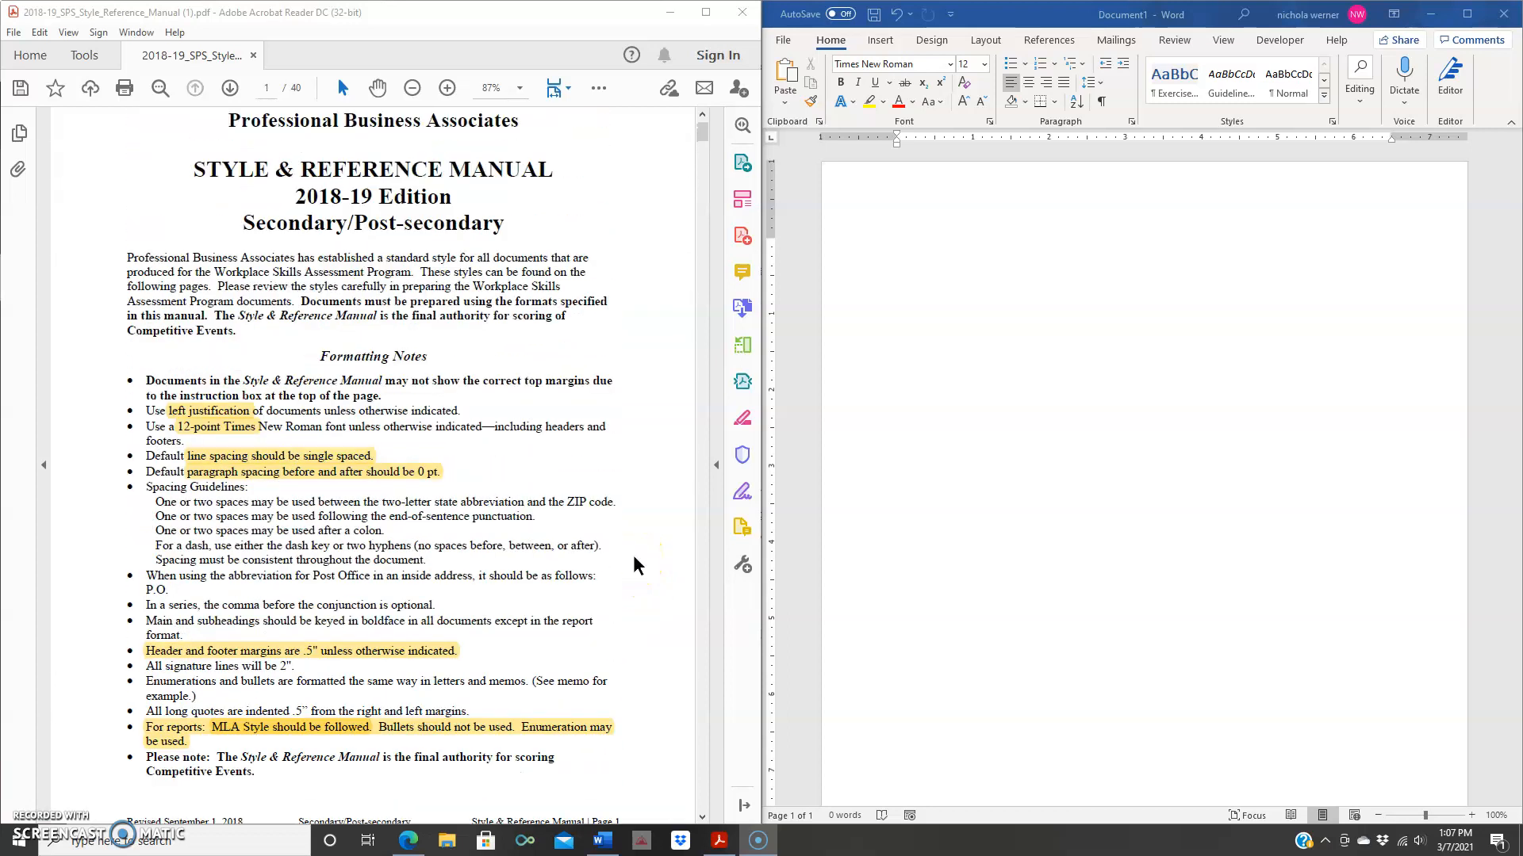
- Place the cursor on the first line of the blank document and toggle underlining with Ctrl+U
left_click(1038, 410)
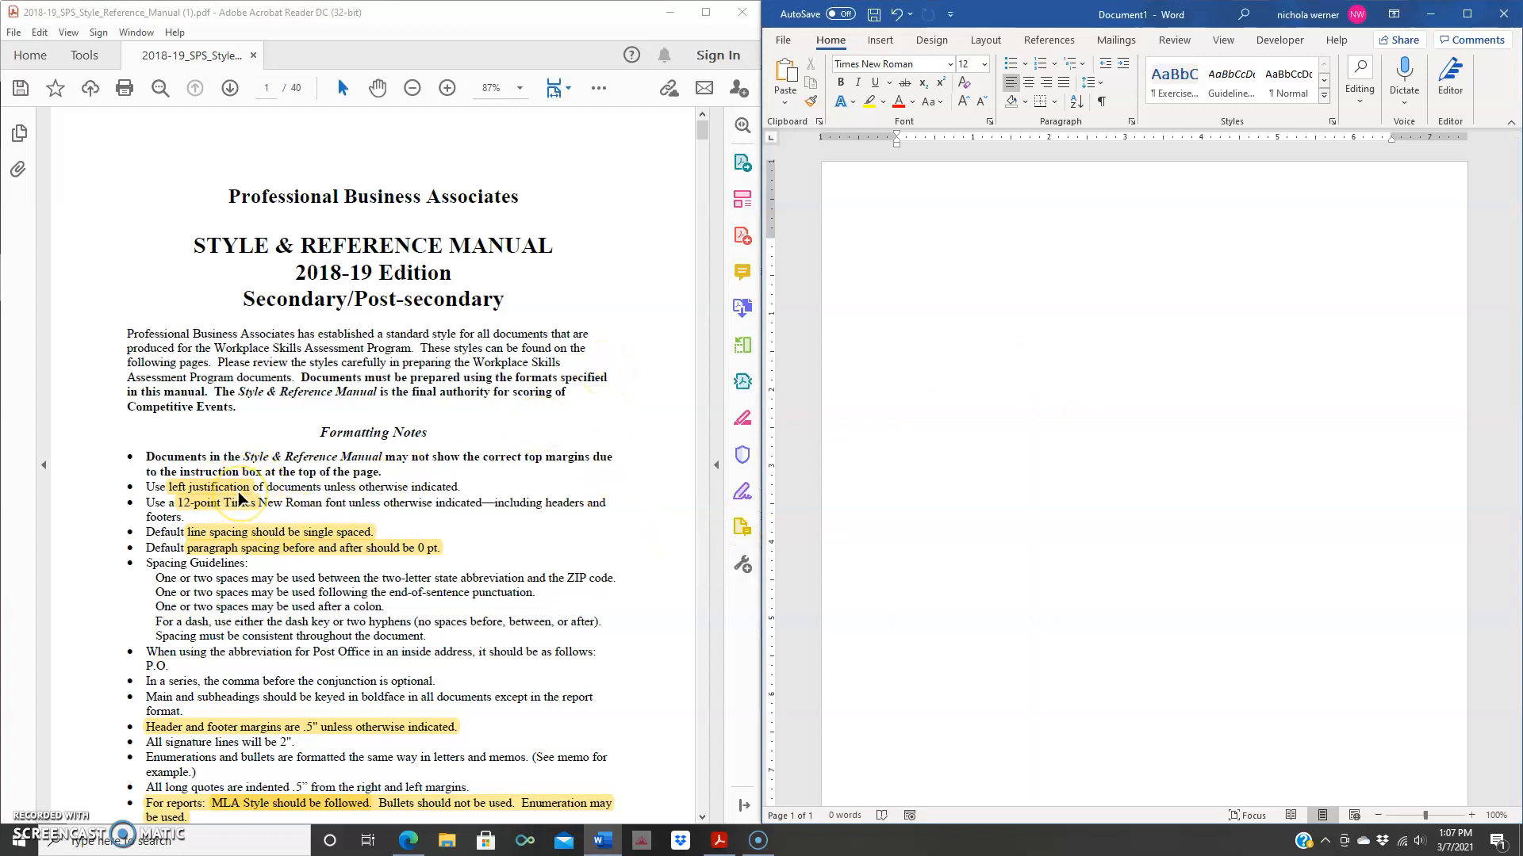
left_click(243, 516)
scroll(270, 742, "down", 2)
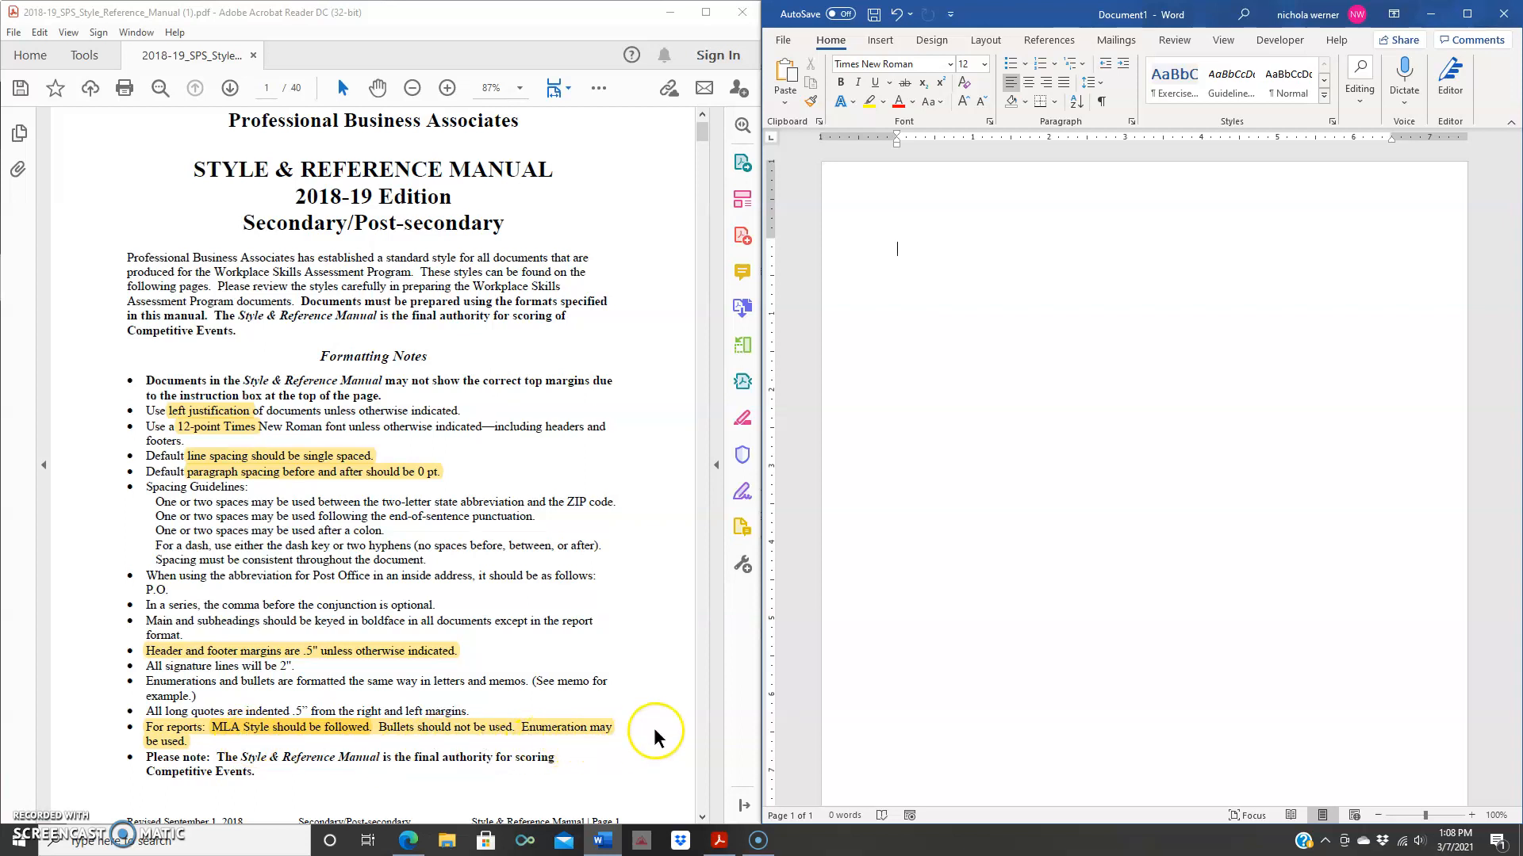
scroll(642, 706, "up", 2)
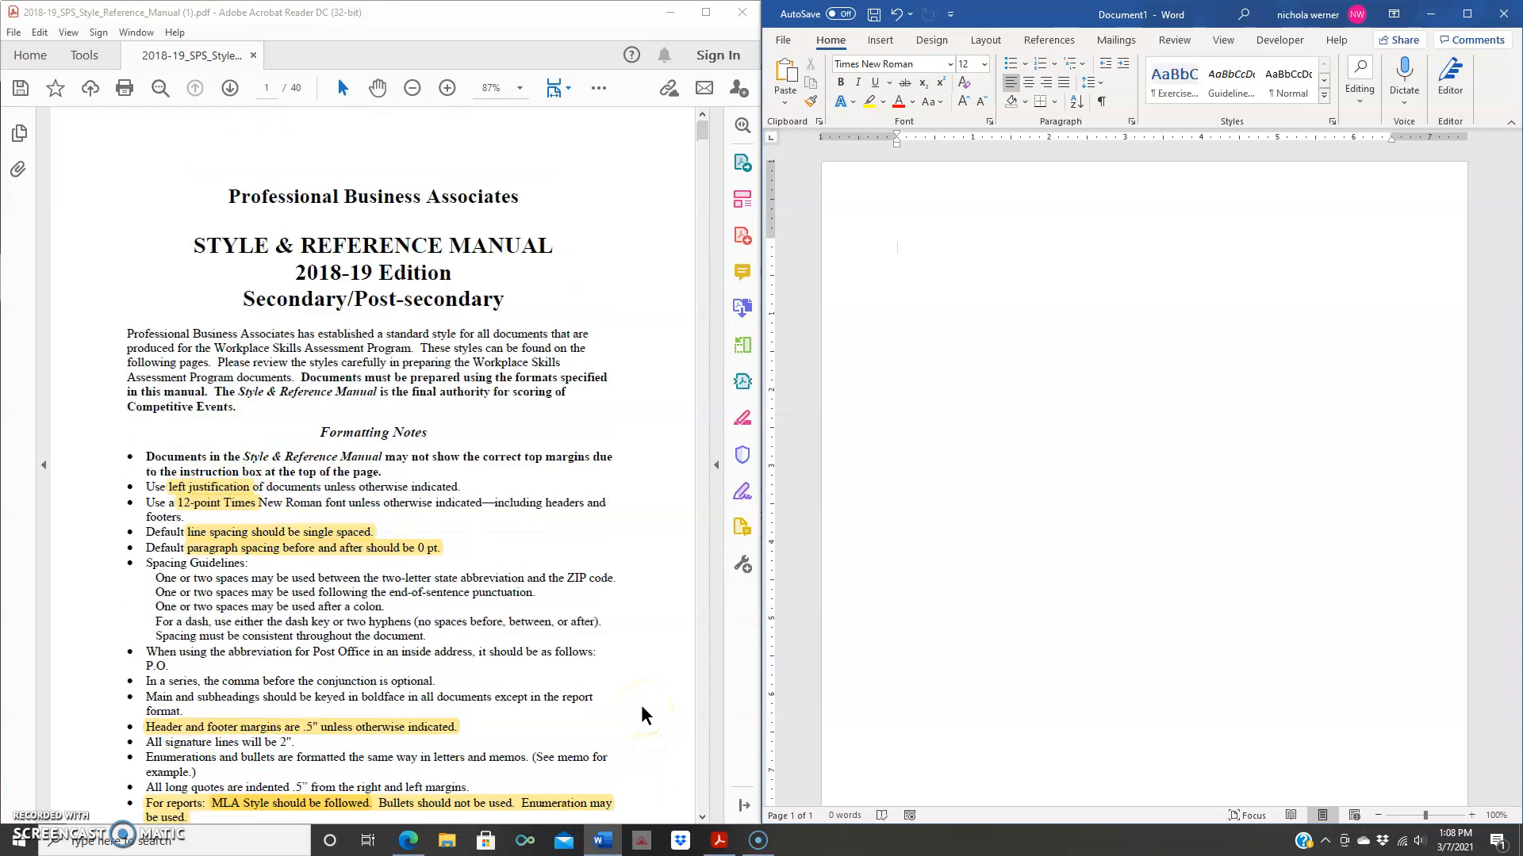
left_click(898, 258)
key("ctrl+u")
left_click(901, 225)
- Apply the No Spacing paragraph style from the Styles gallery
left_click(1288, 75)
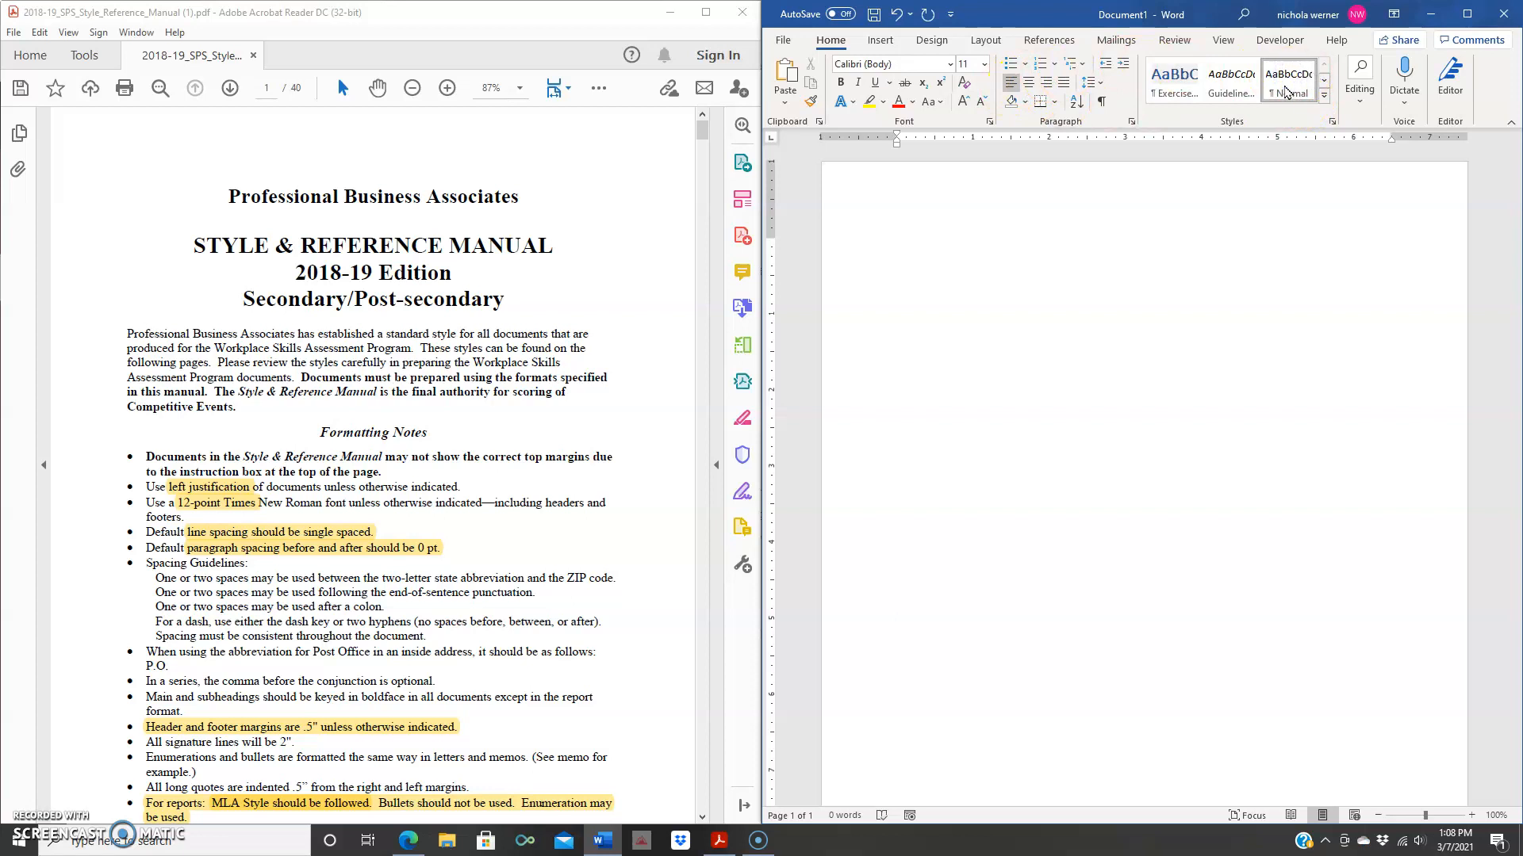
left_click(1324, 94)
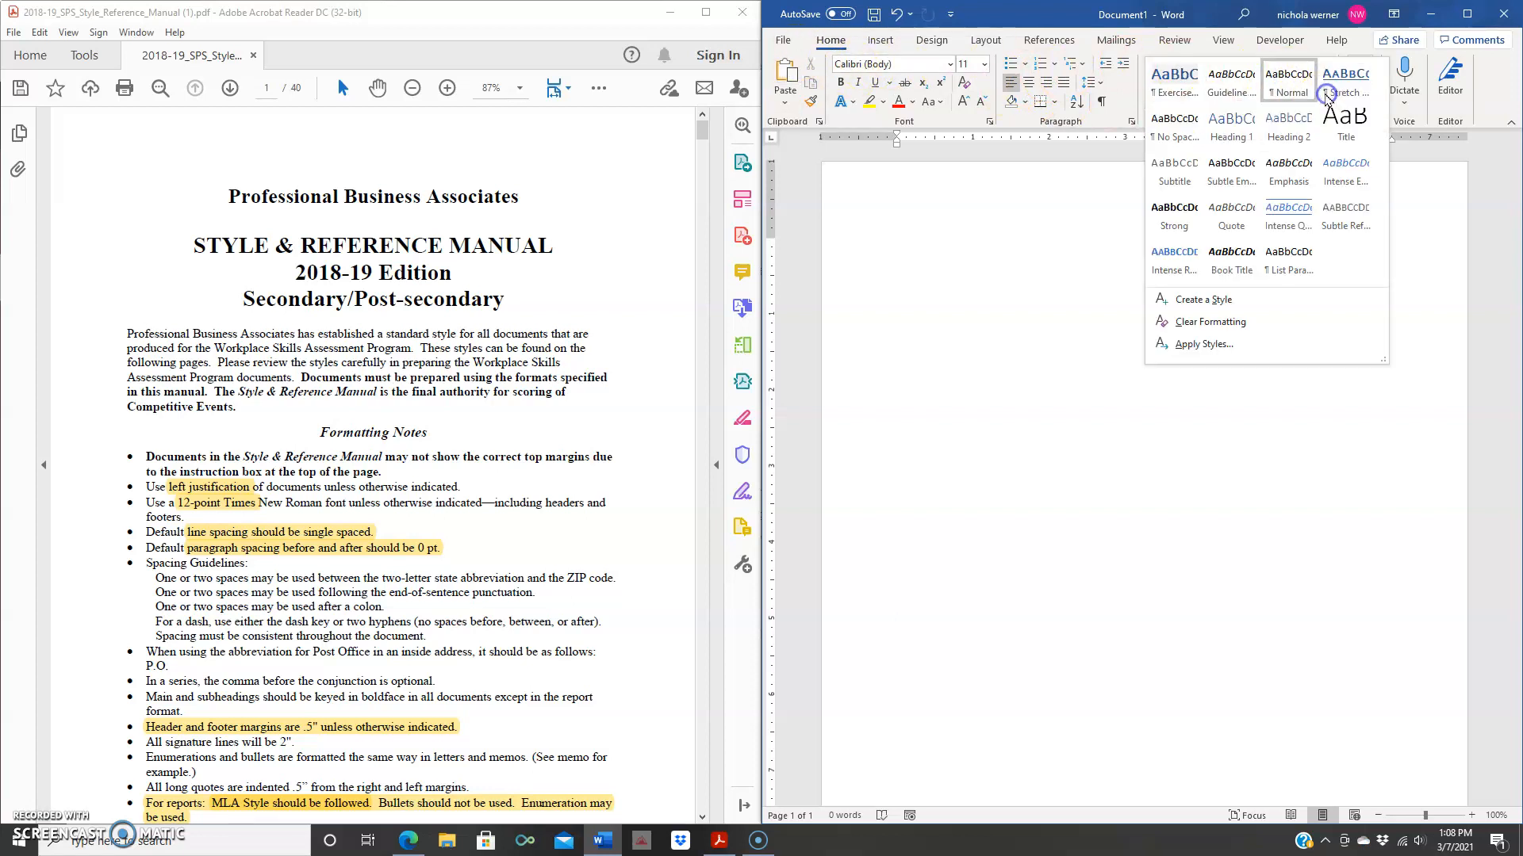
left_click(1175, 139)
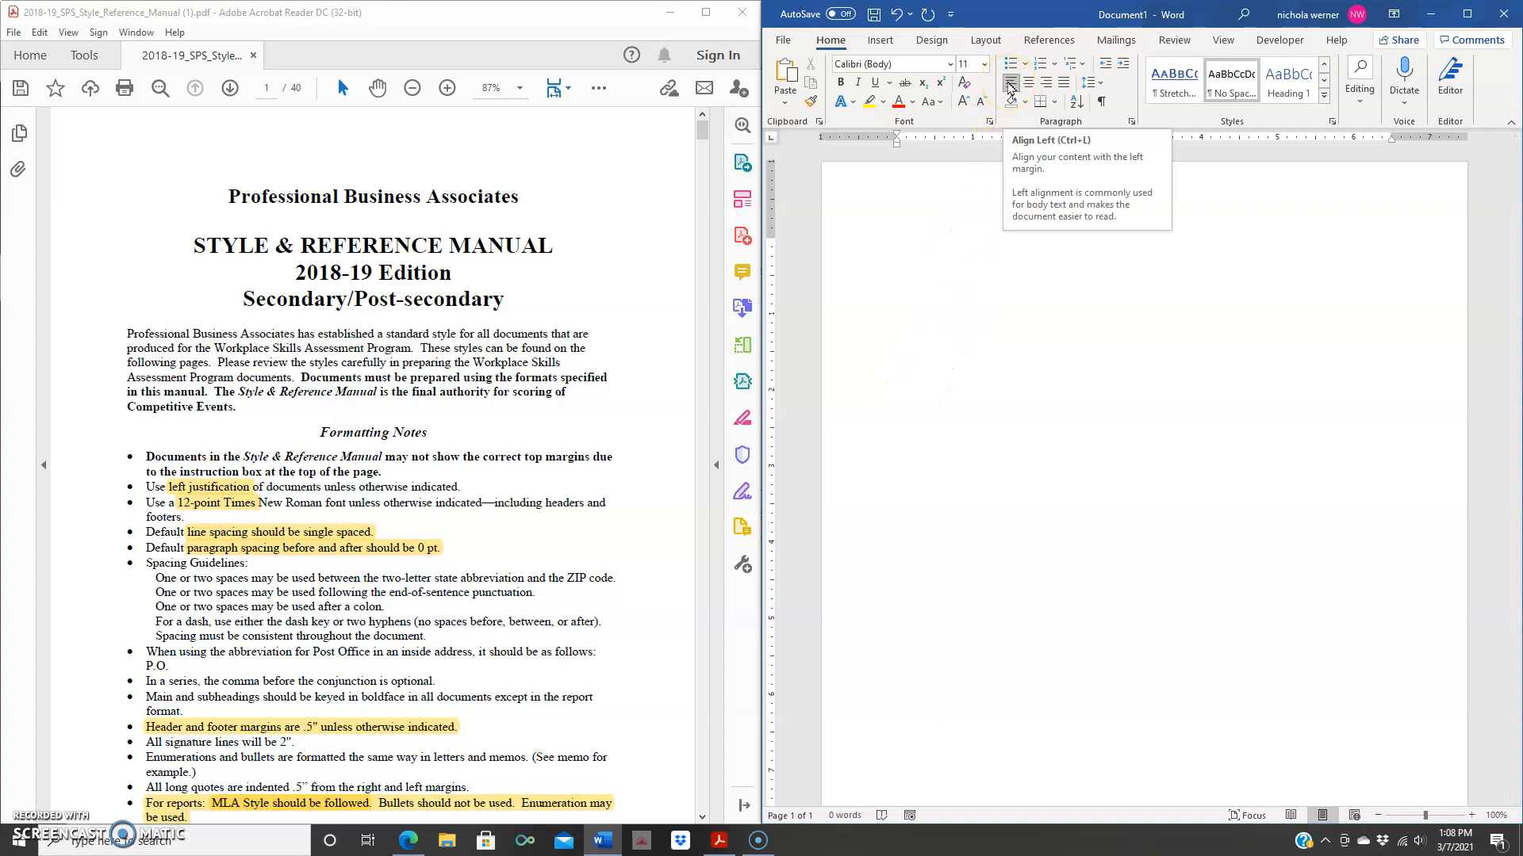
- Set the font to Times New Roman at 12 point
left_click(948, 66)
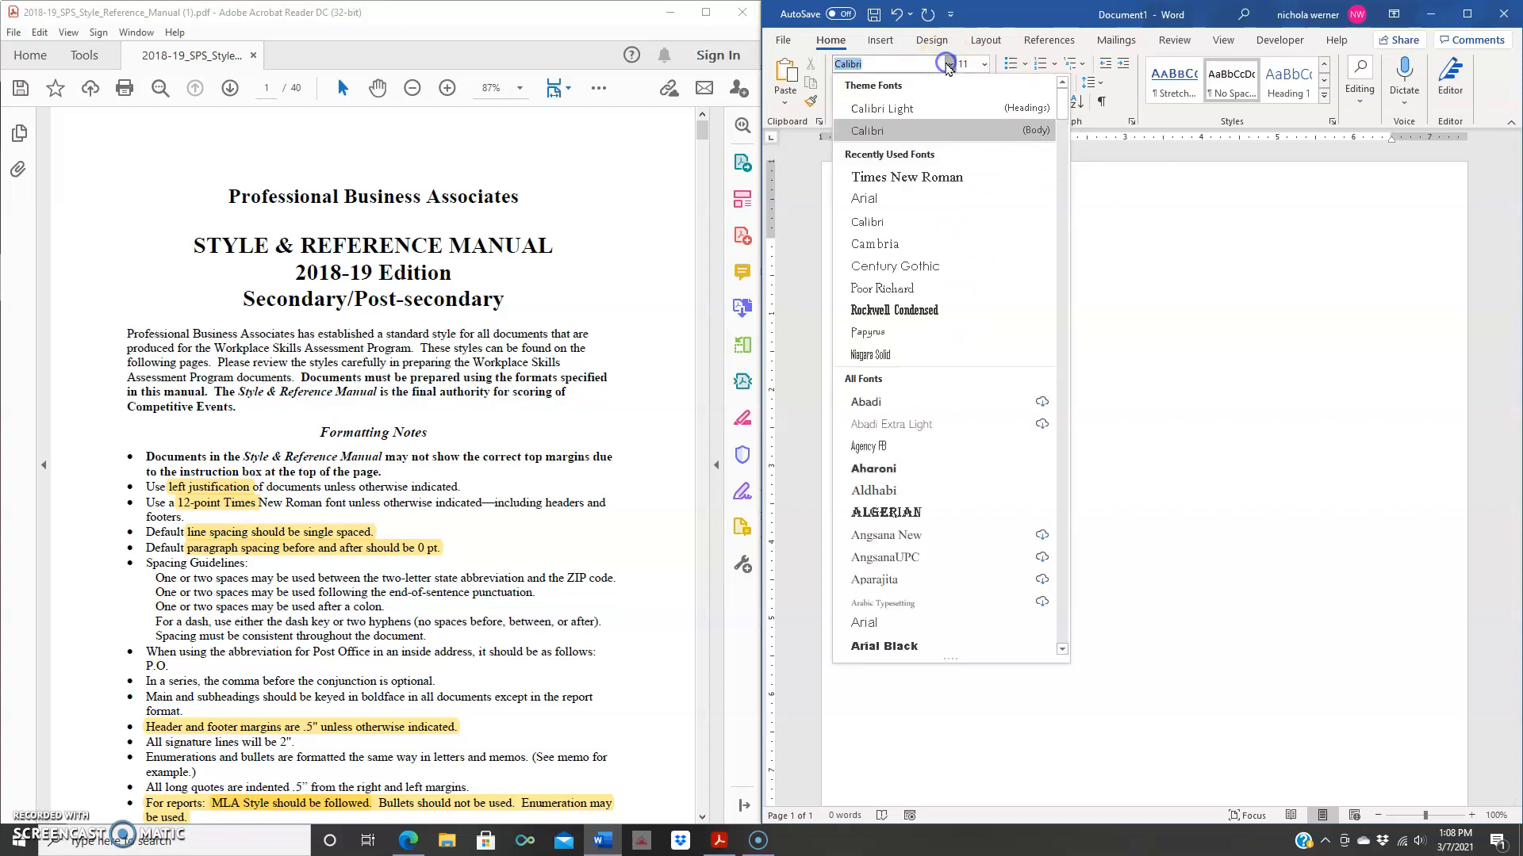
left_click(924, 178)
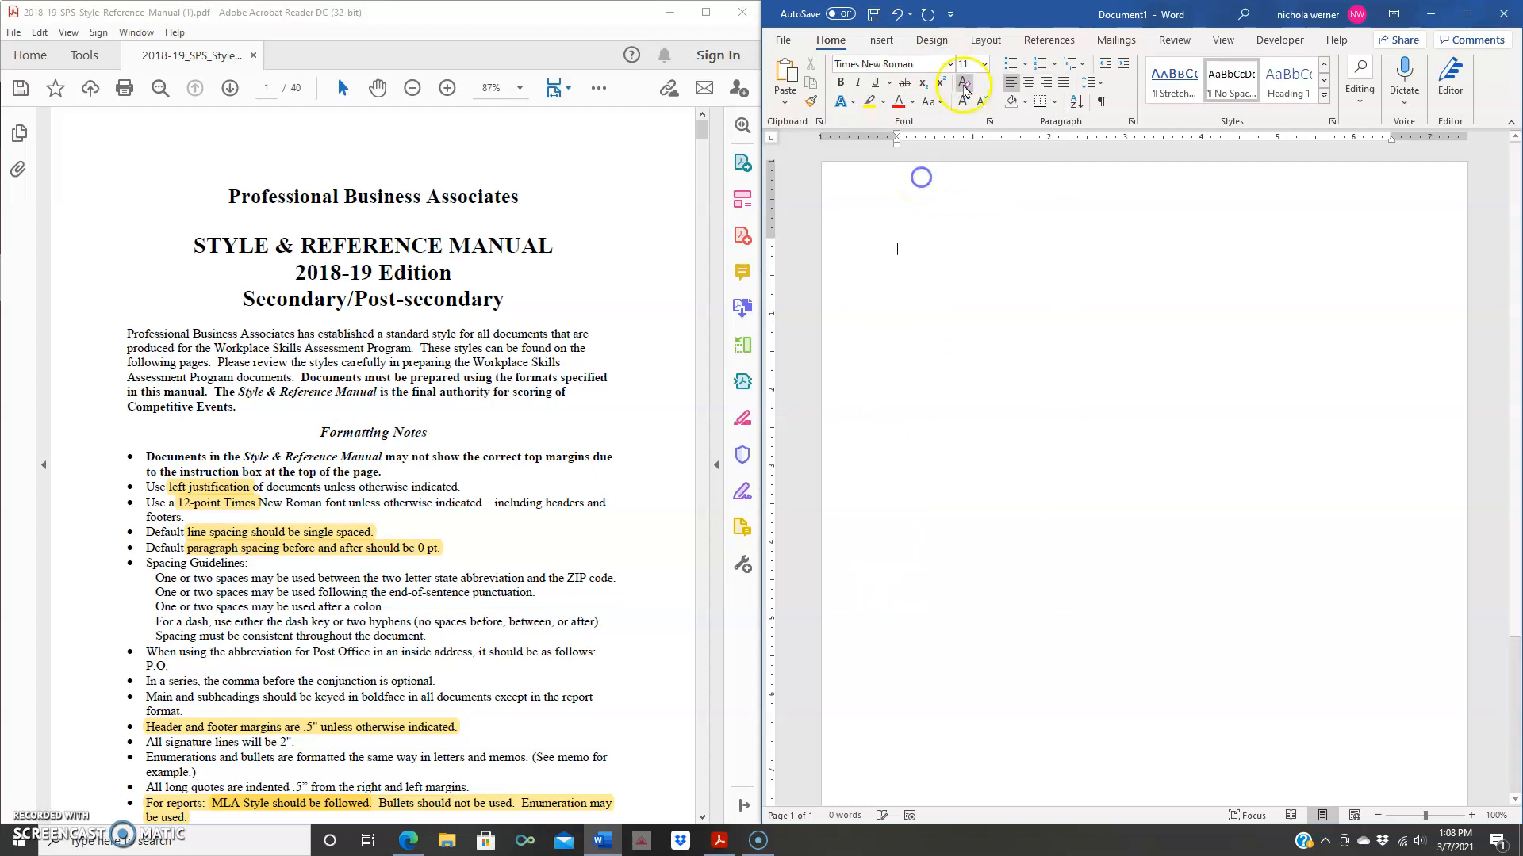
left_click(984, 64)
left_click(973, 158)
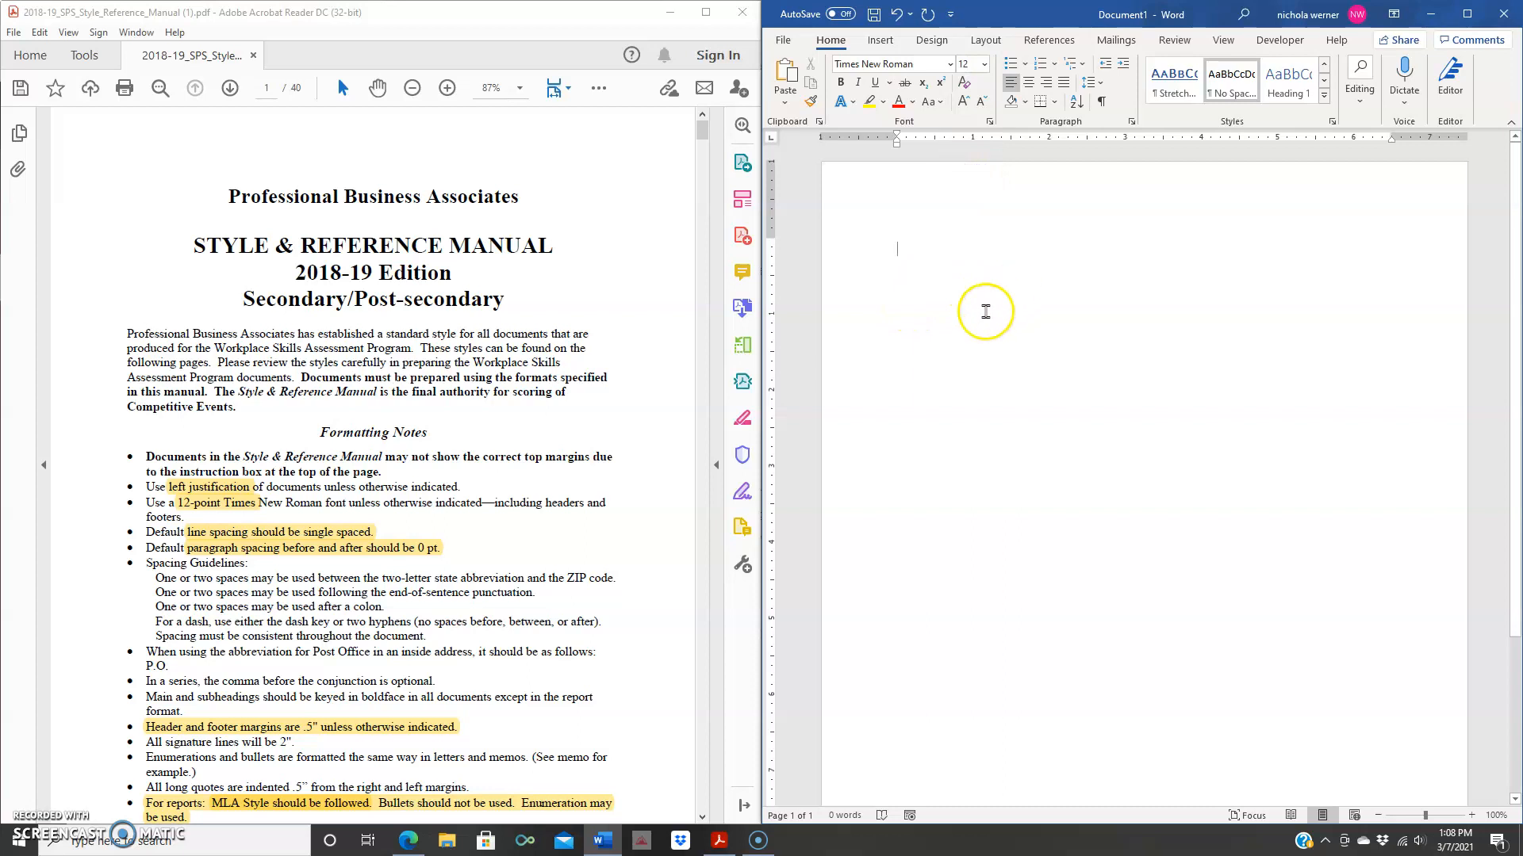
- Jump to page 21 of the manual, the MLA-style Report Format model, then return to Word
scroll(583, 300, "down", 3)
scroll(582, 299, "down", 12)
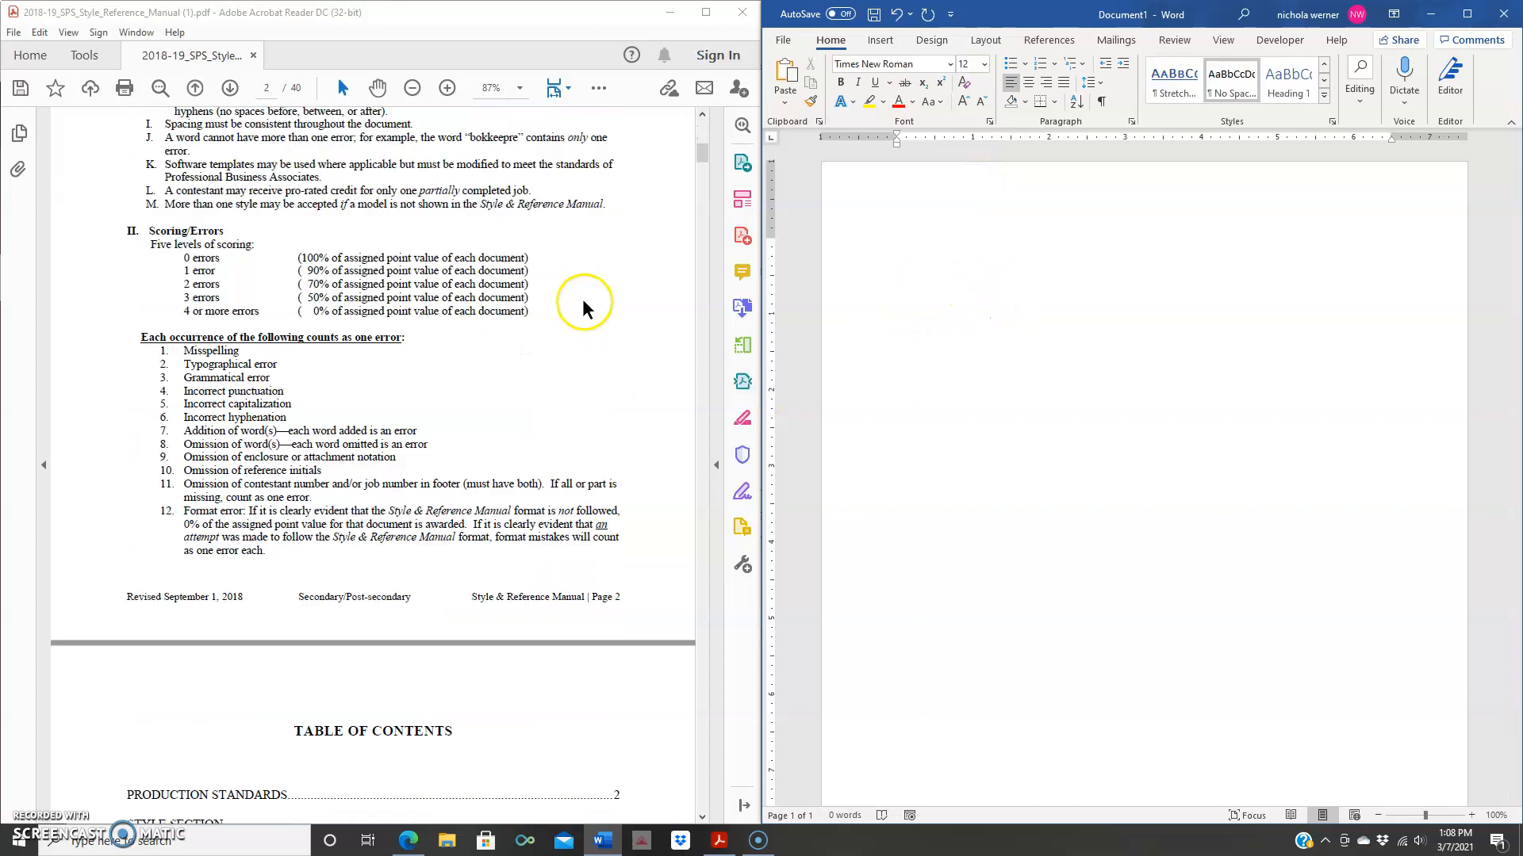
scroll(582, 299, "down", 1)
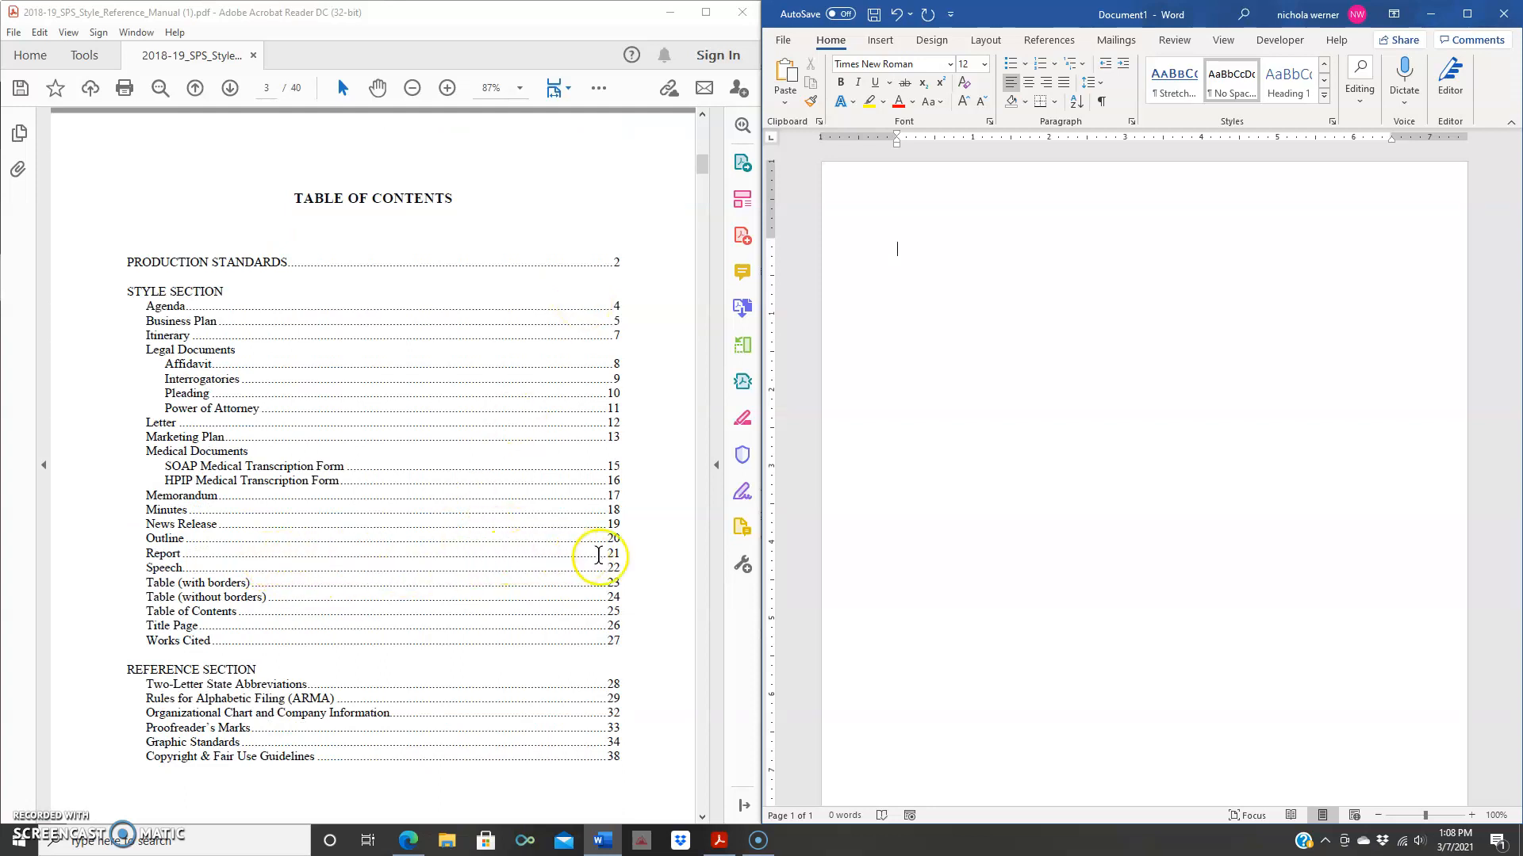
left_click(268, 88)
type("21")
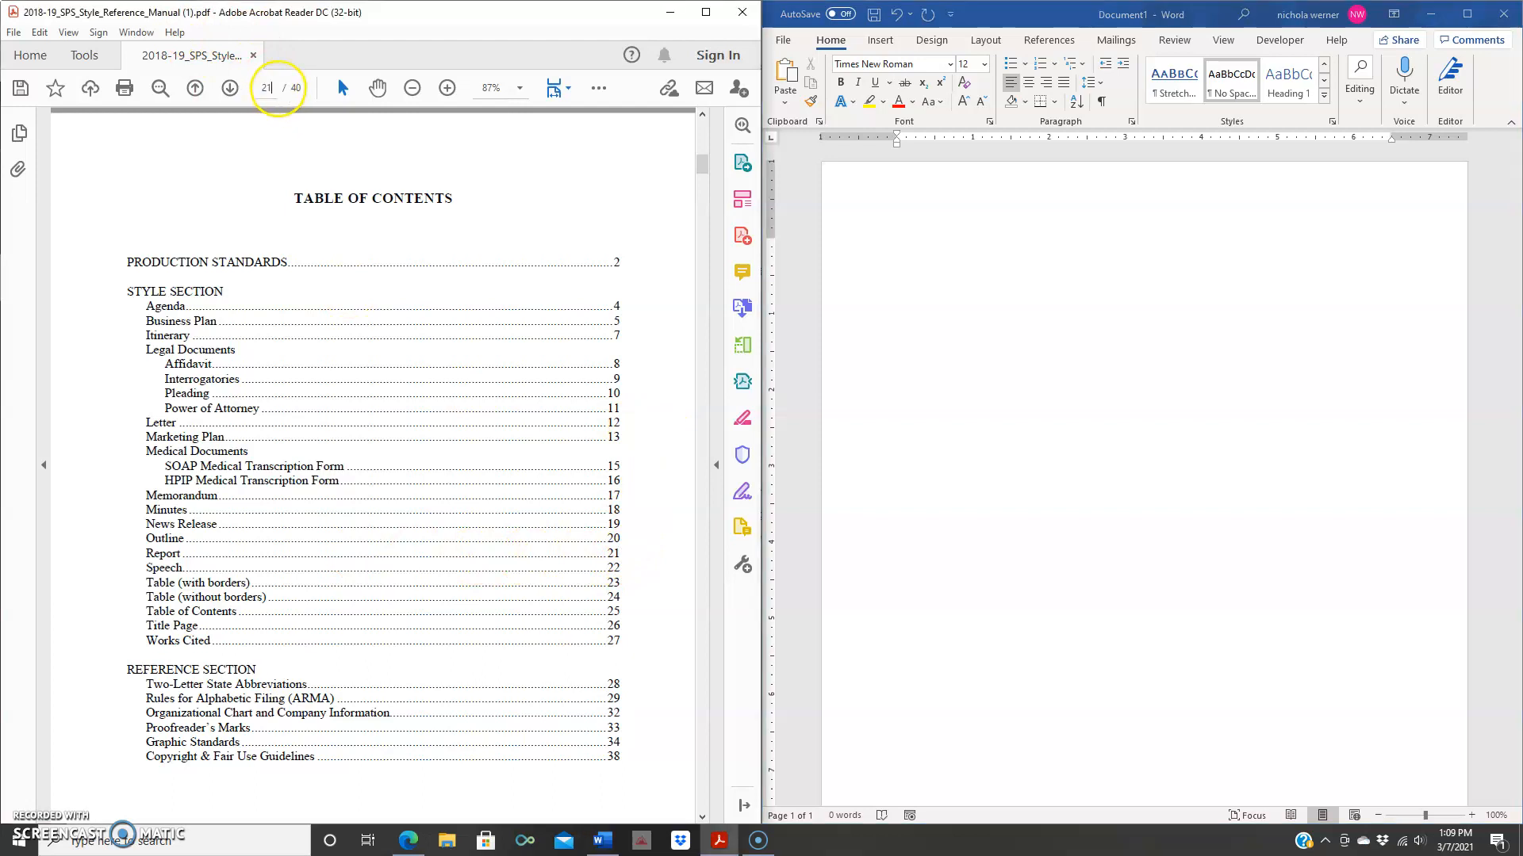
key("Return")
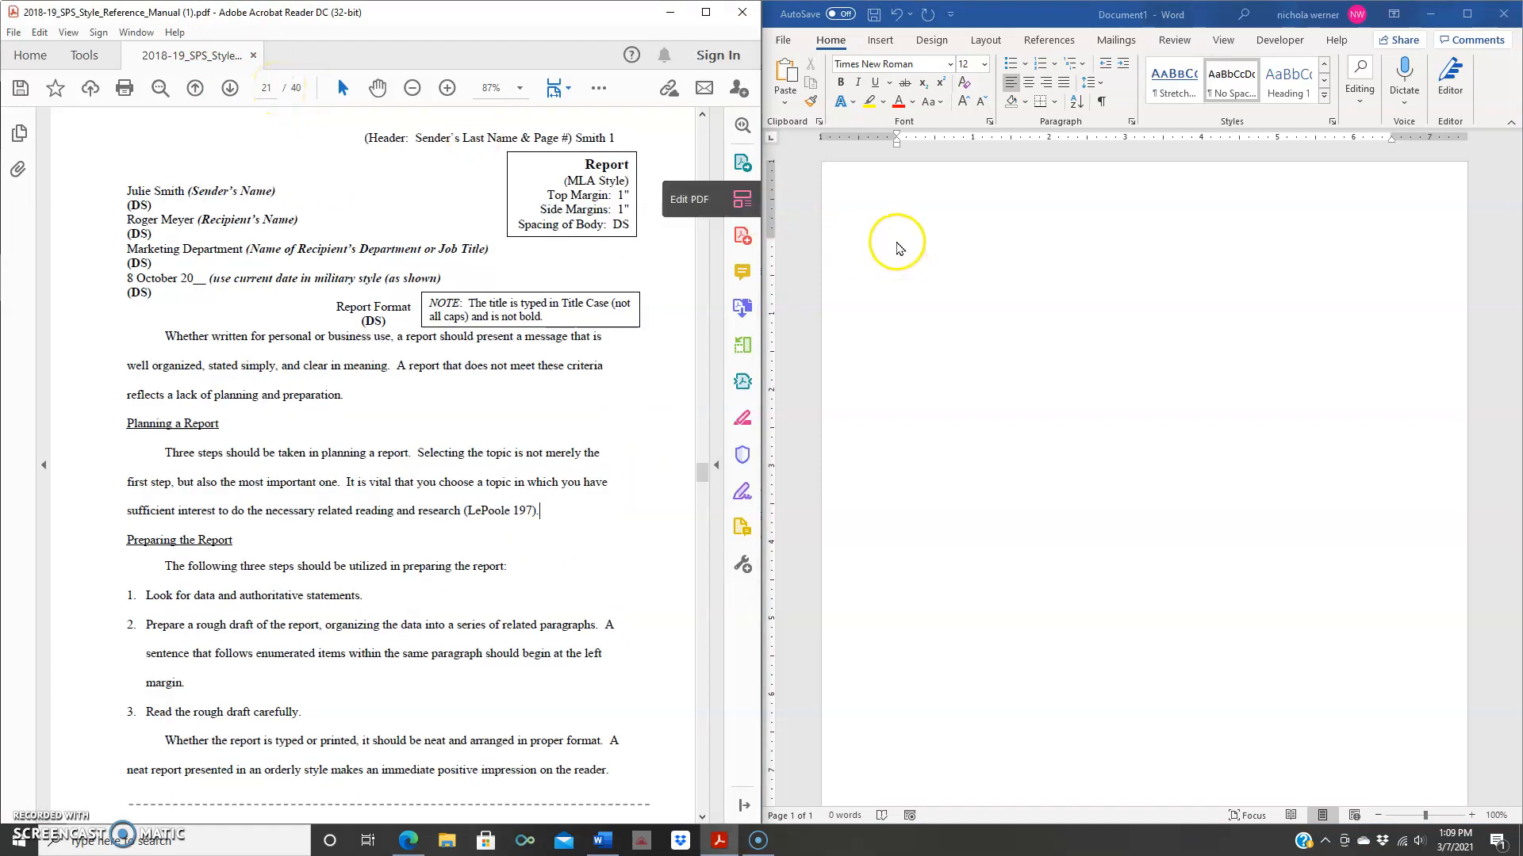
left_click(896, 245)
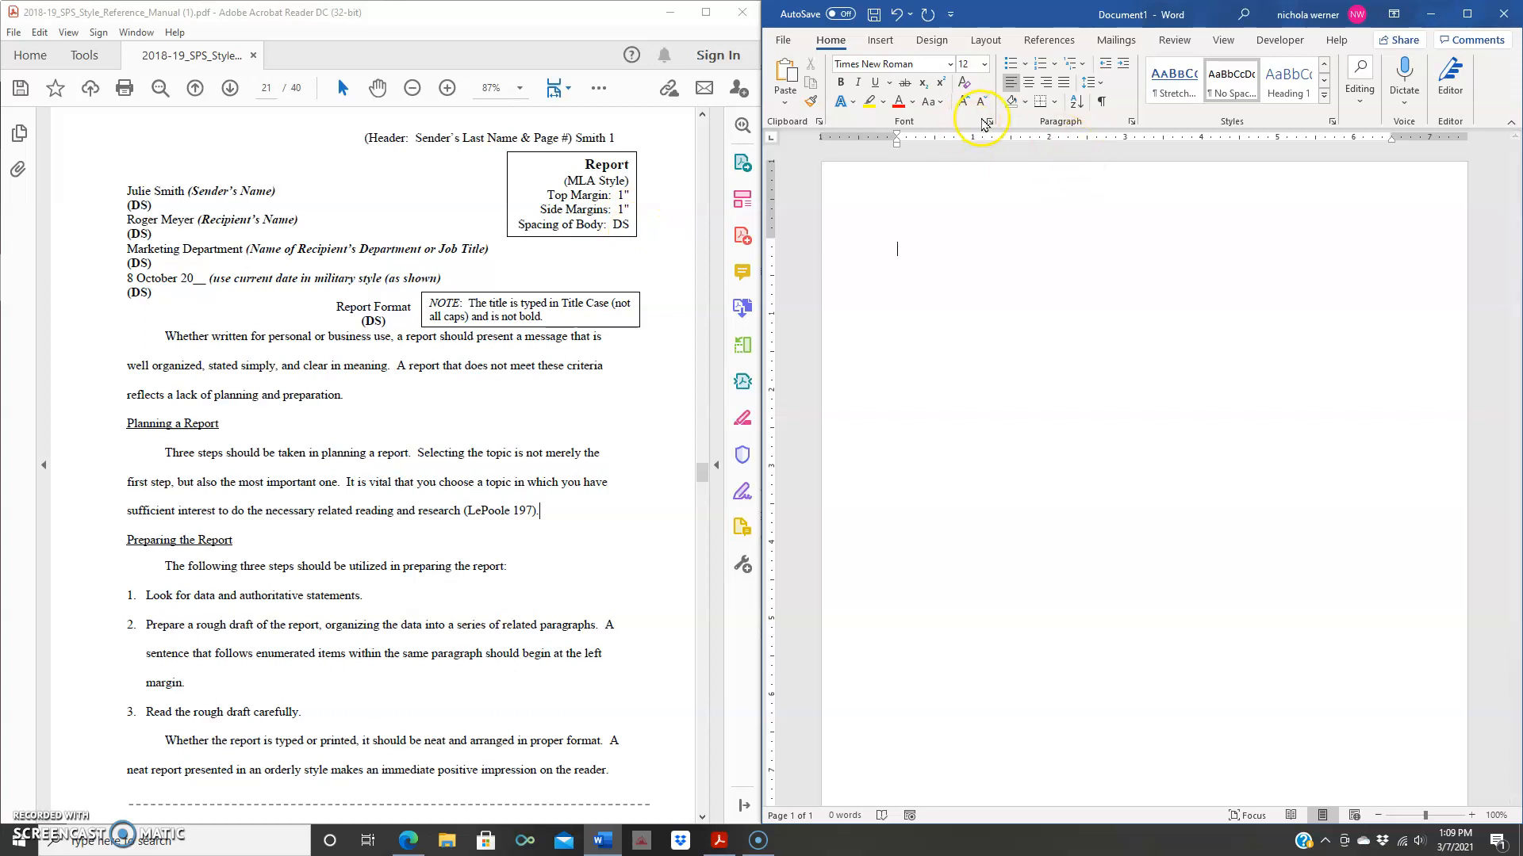
- Apply the Normal margin preset, 1 inch on every side, from the Layout tab
left_click(1032, 208)
left_click(990, 42)
left_click(787, 76)
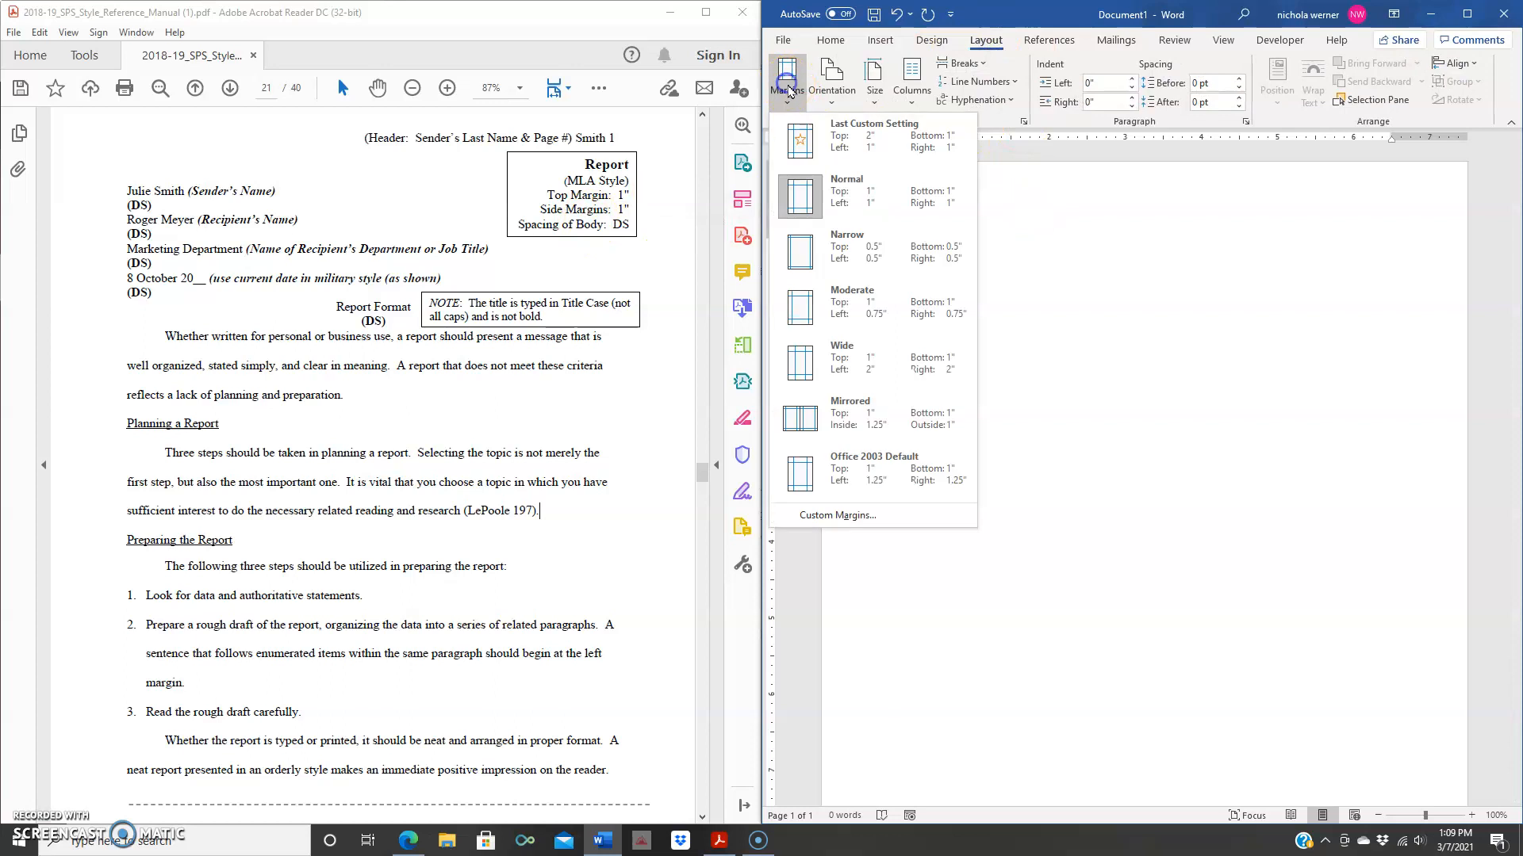
left_click(898, 207)
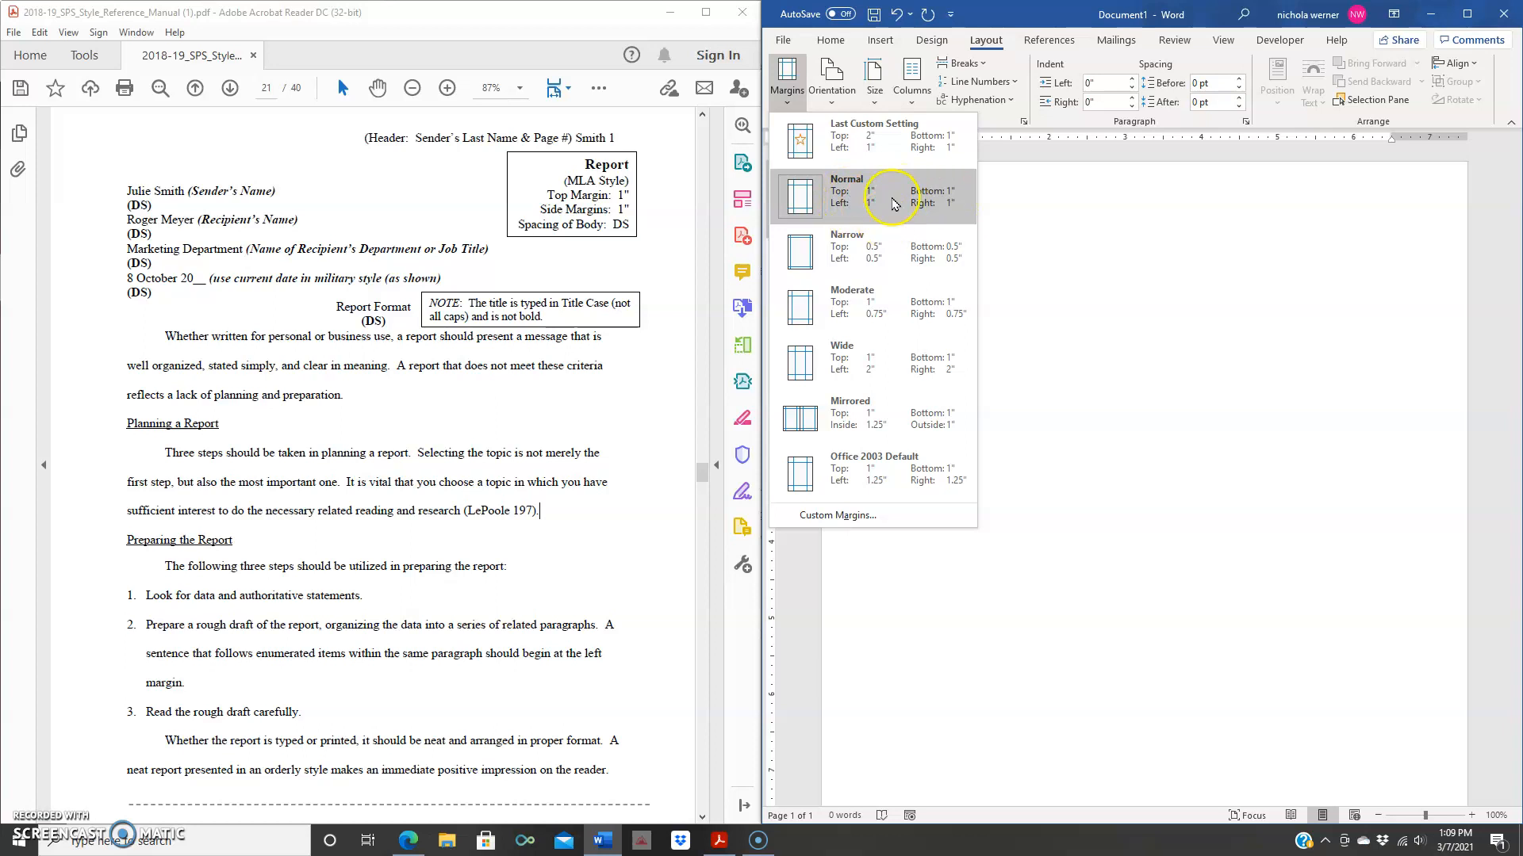
left_click(895, 205)
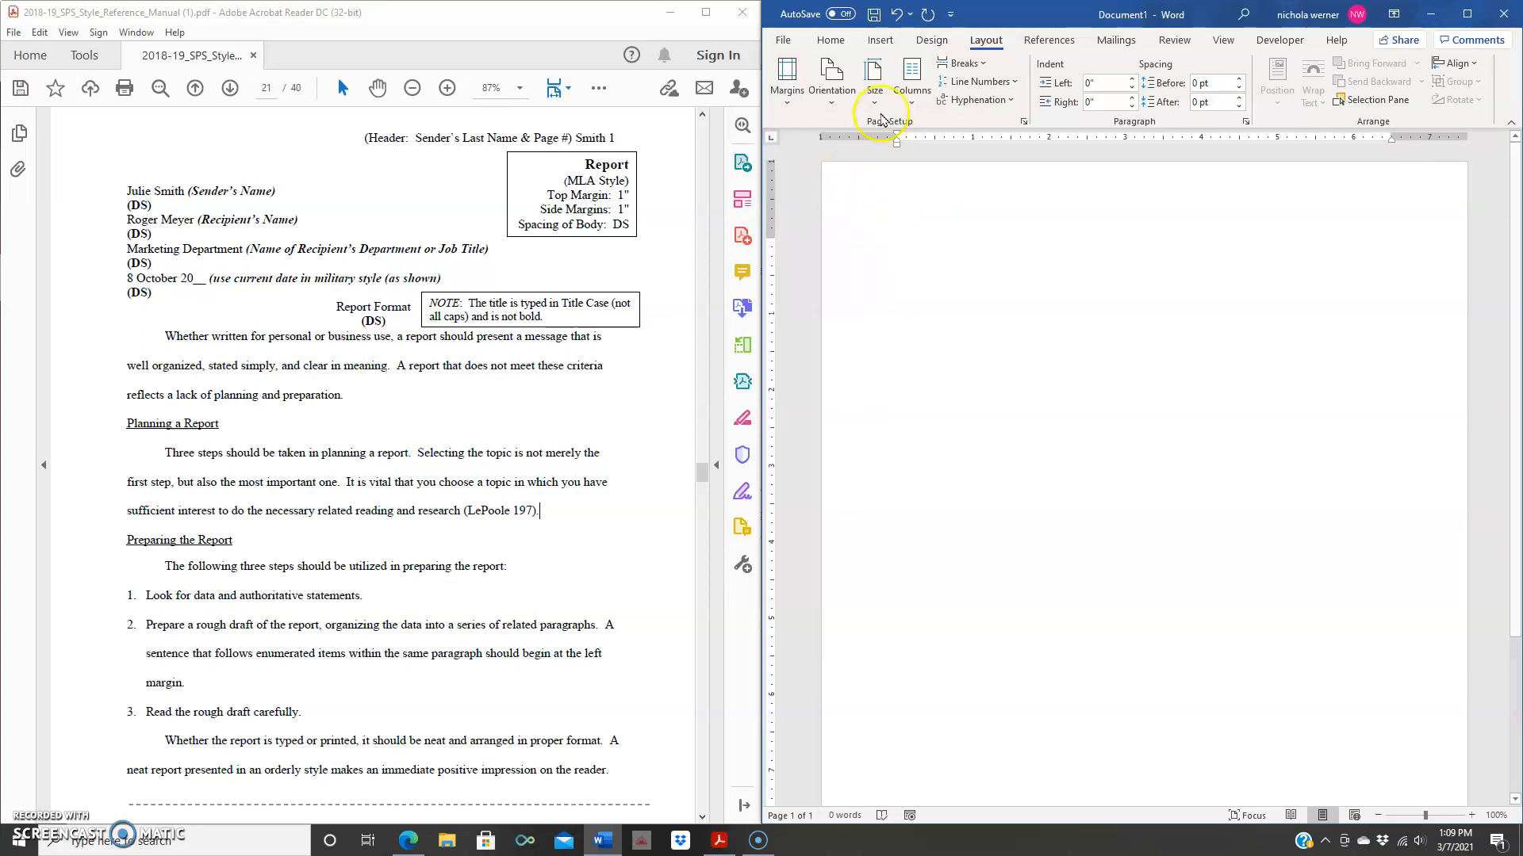
left_click(830, 41)
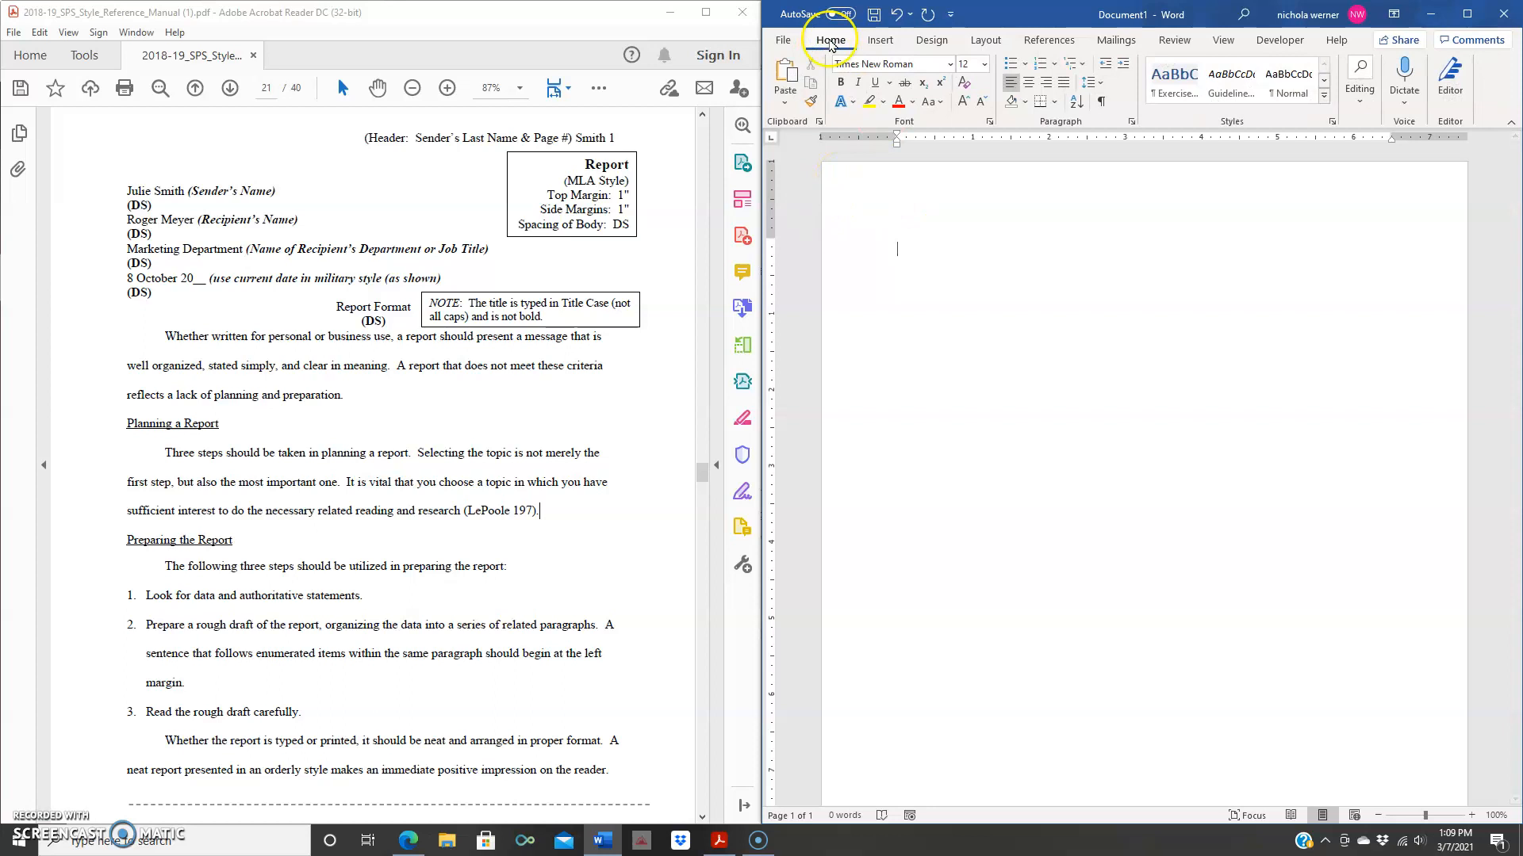
- Set line spacing to Double in the Paragraph dialog, with 0 pt before and after
left_click(1130, 122)
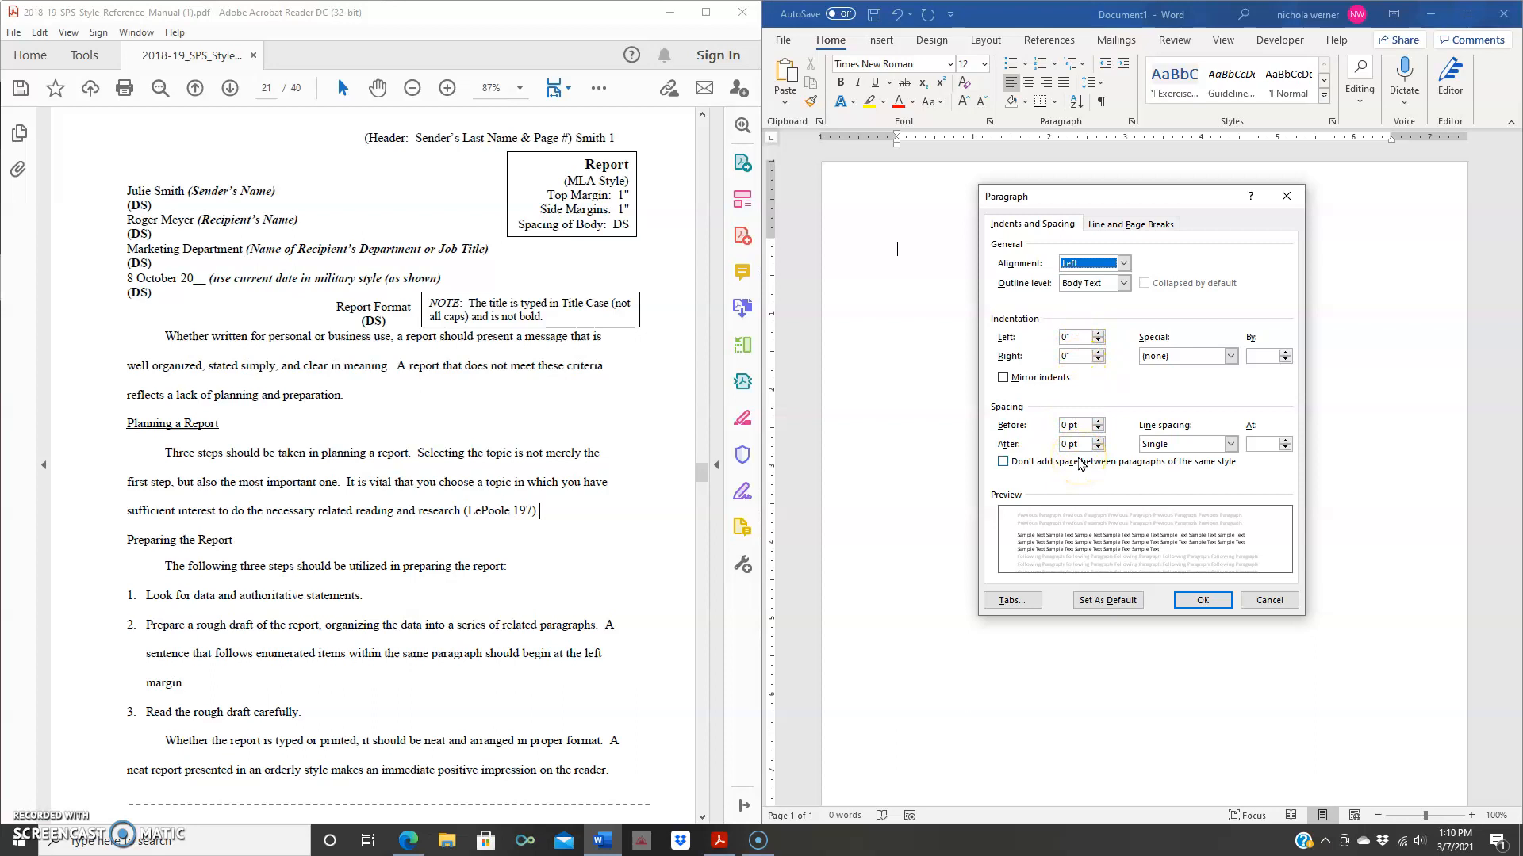
left_click(1232, 446)
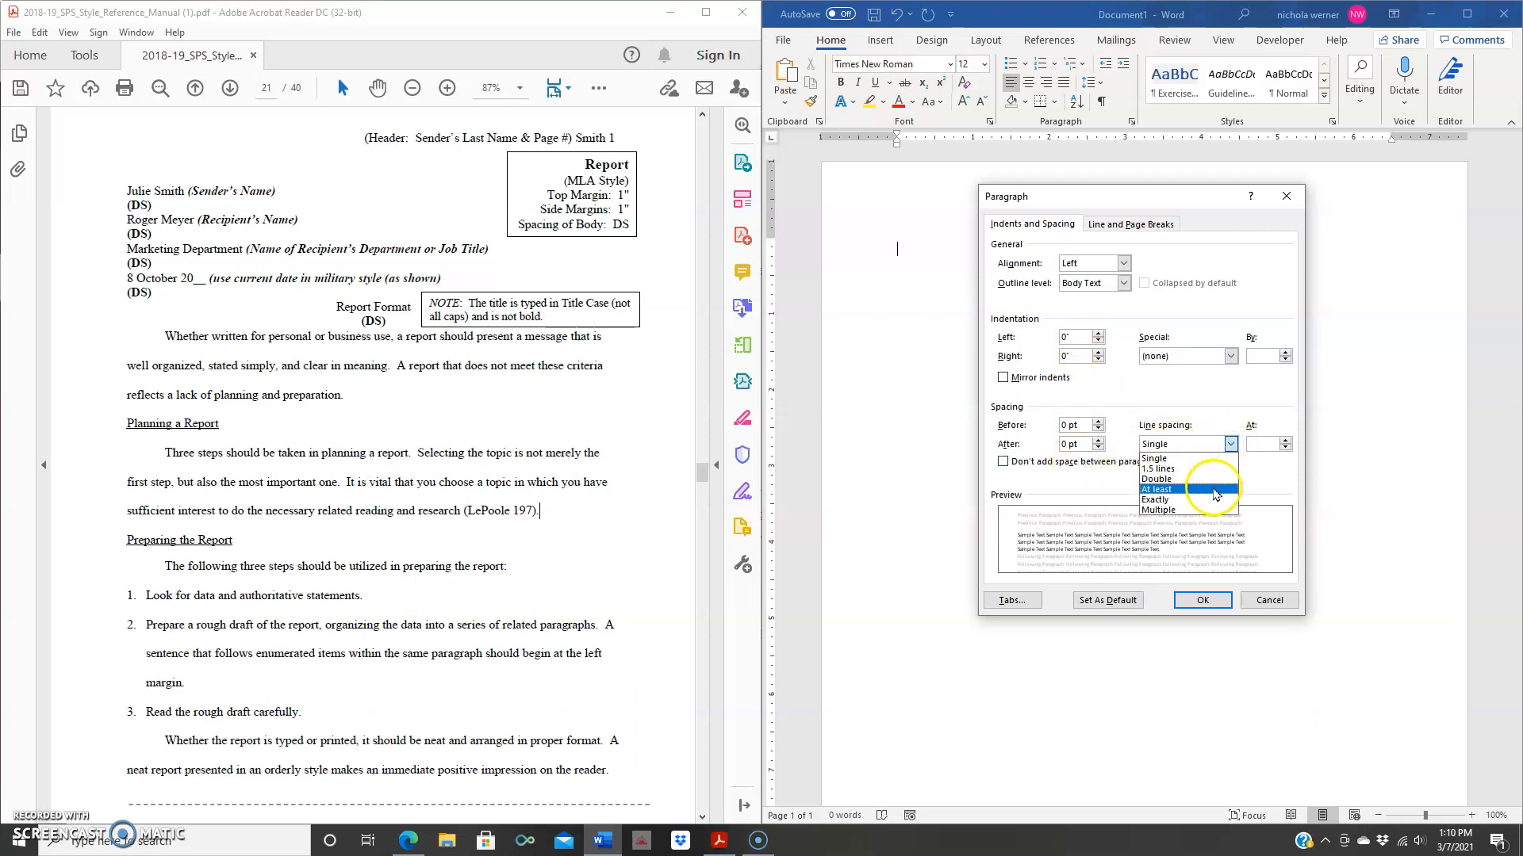
left_click(1211, 479)
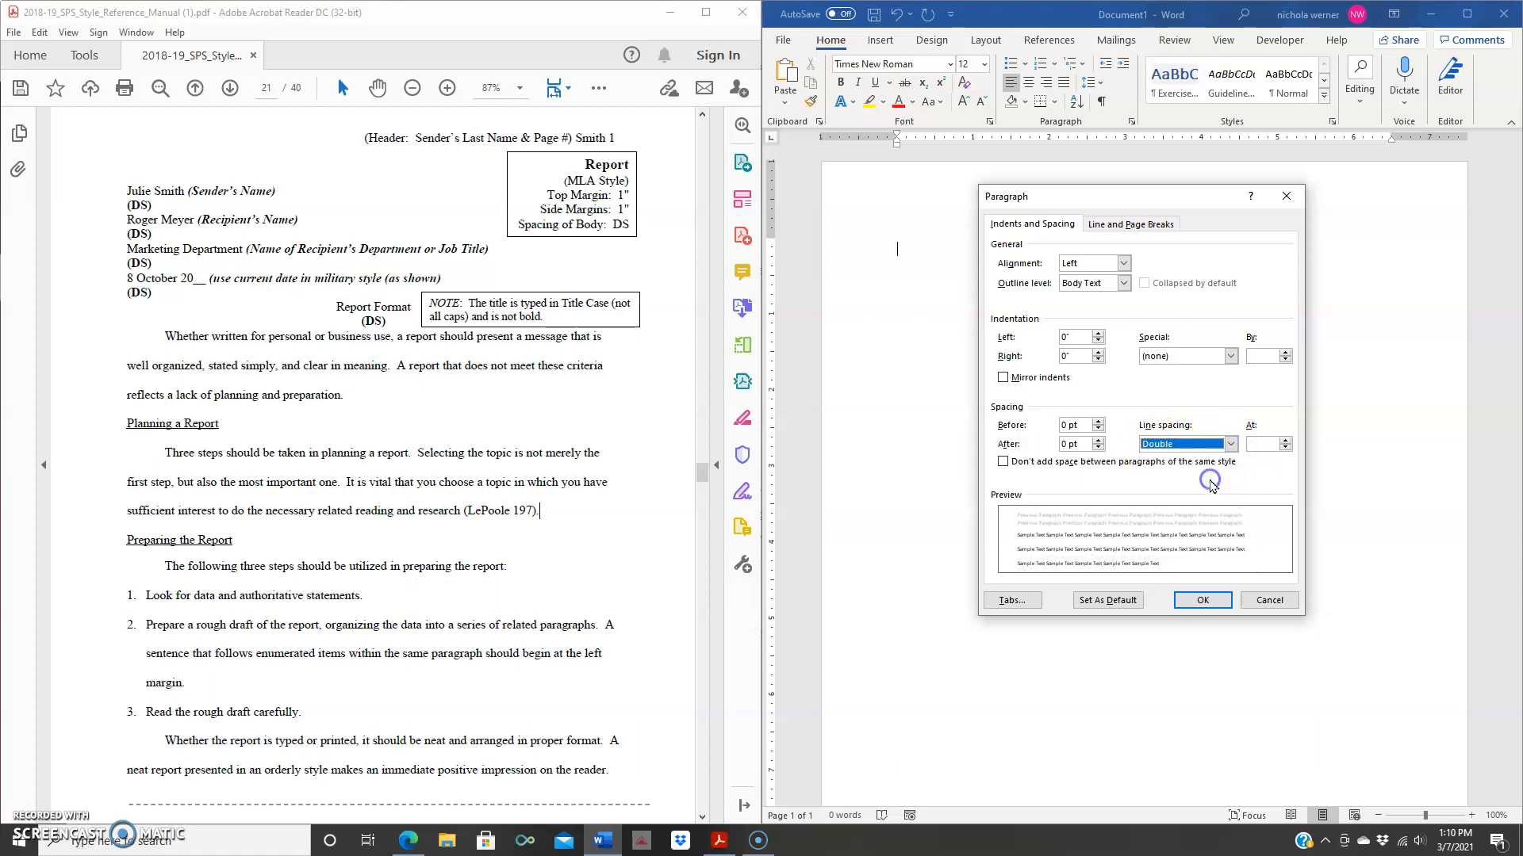
left_click(1207, 600)
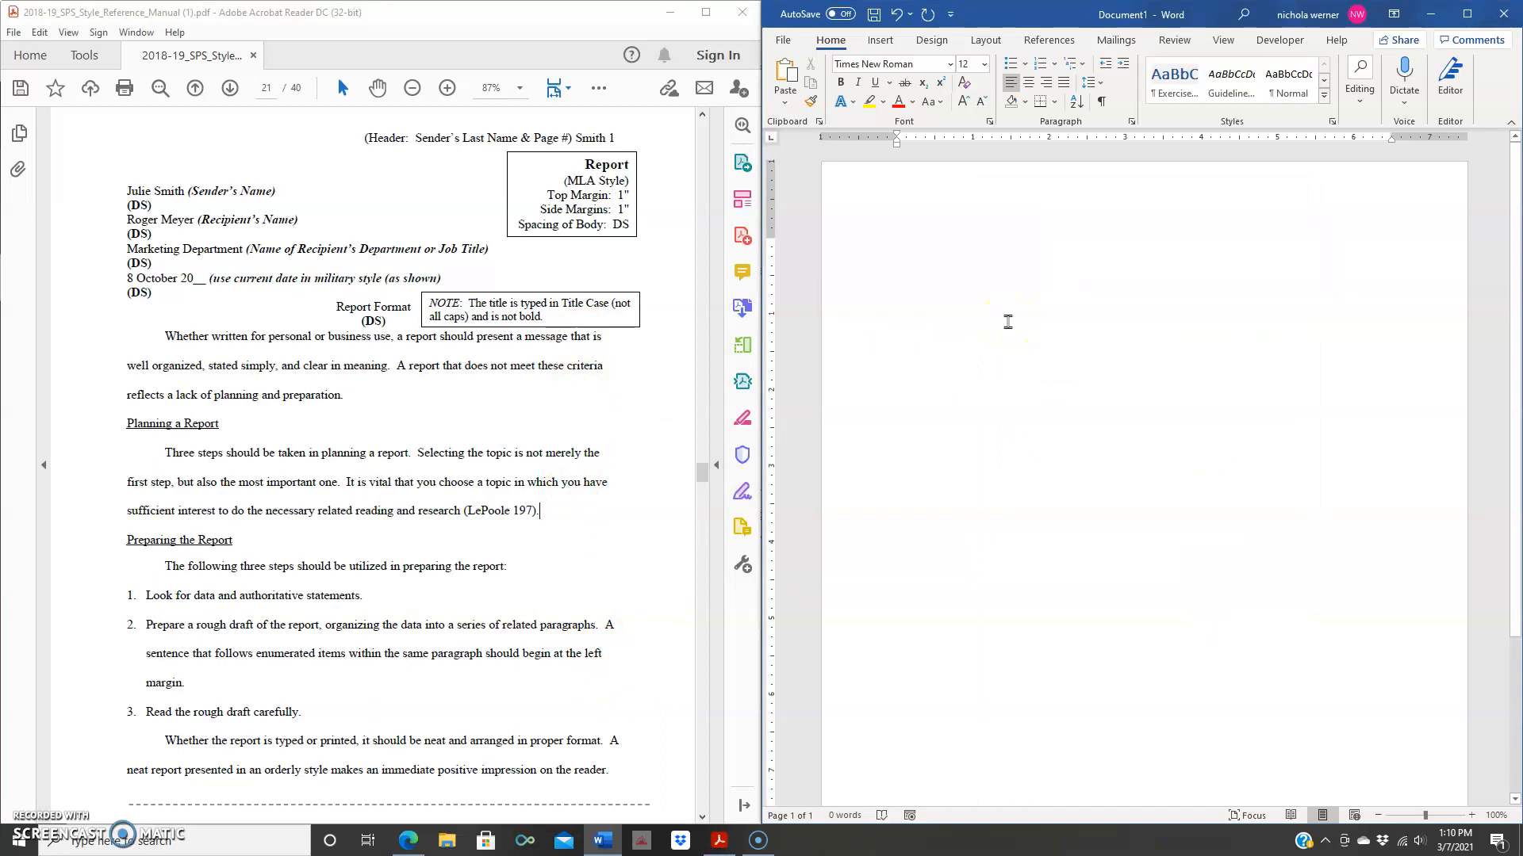
- Insert a Blank header and start typing the sender's last name at the right tab stop
left_click(881, 41)
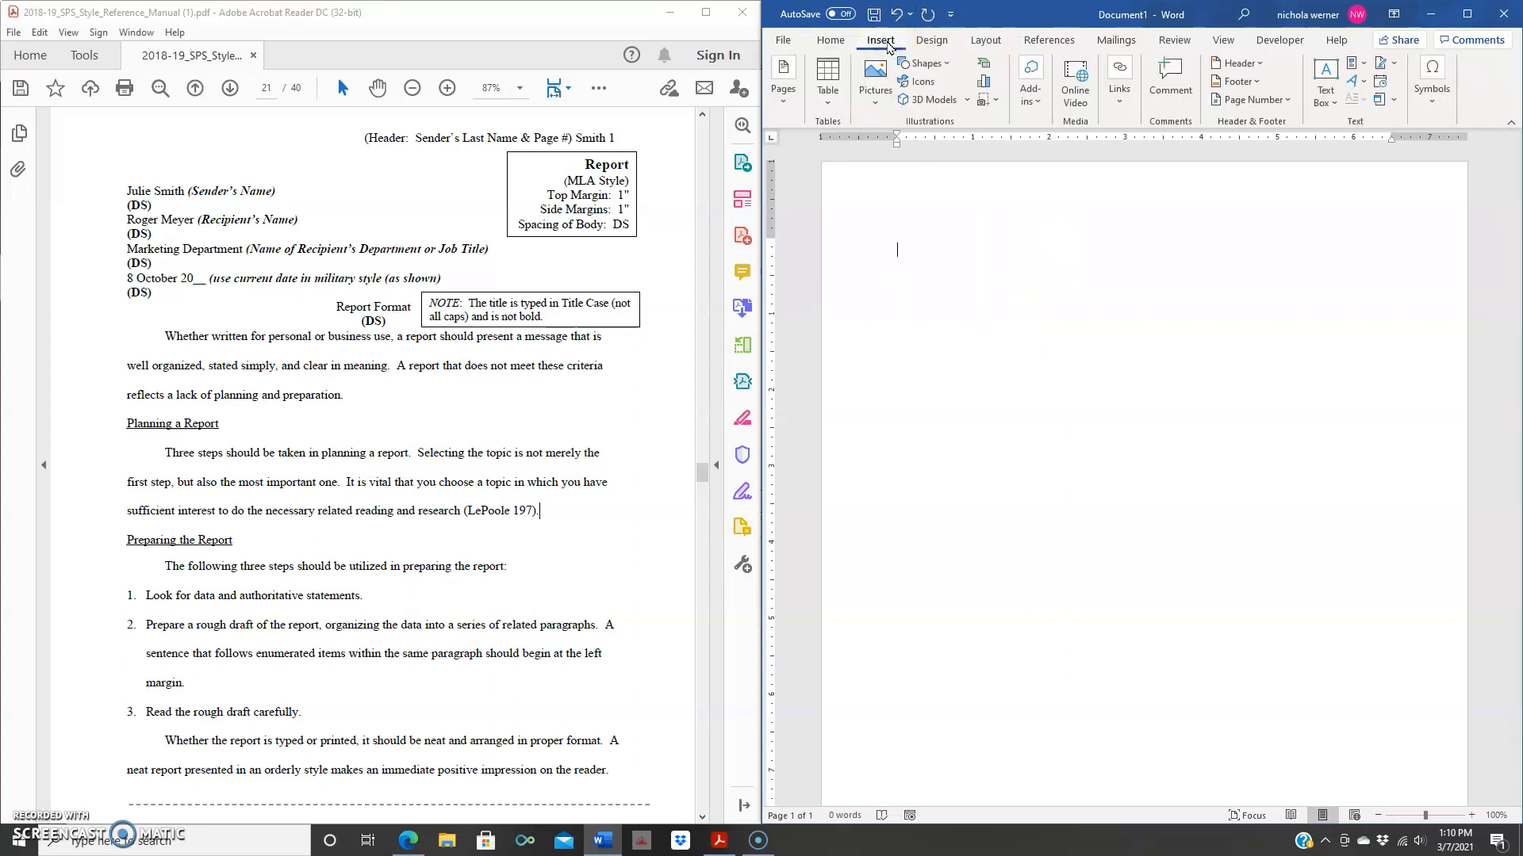
left_click(1239, 63)
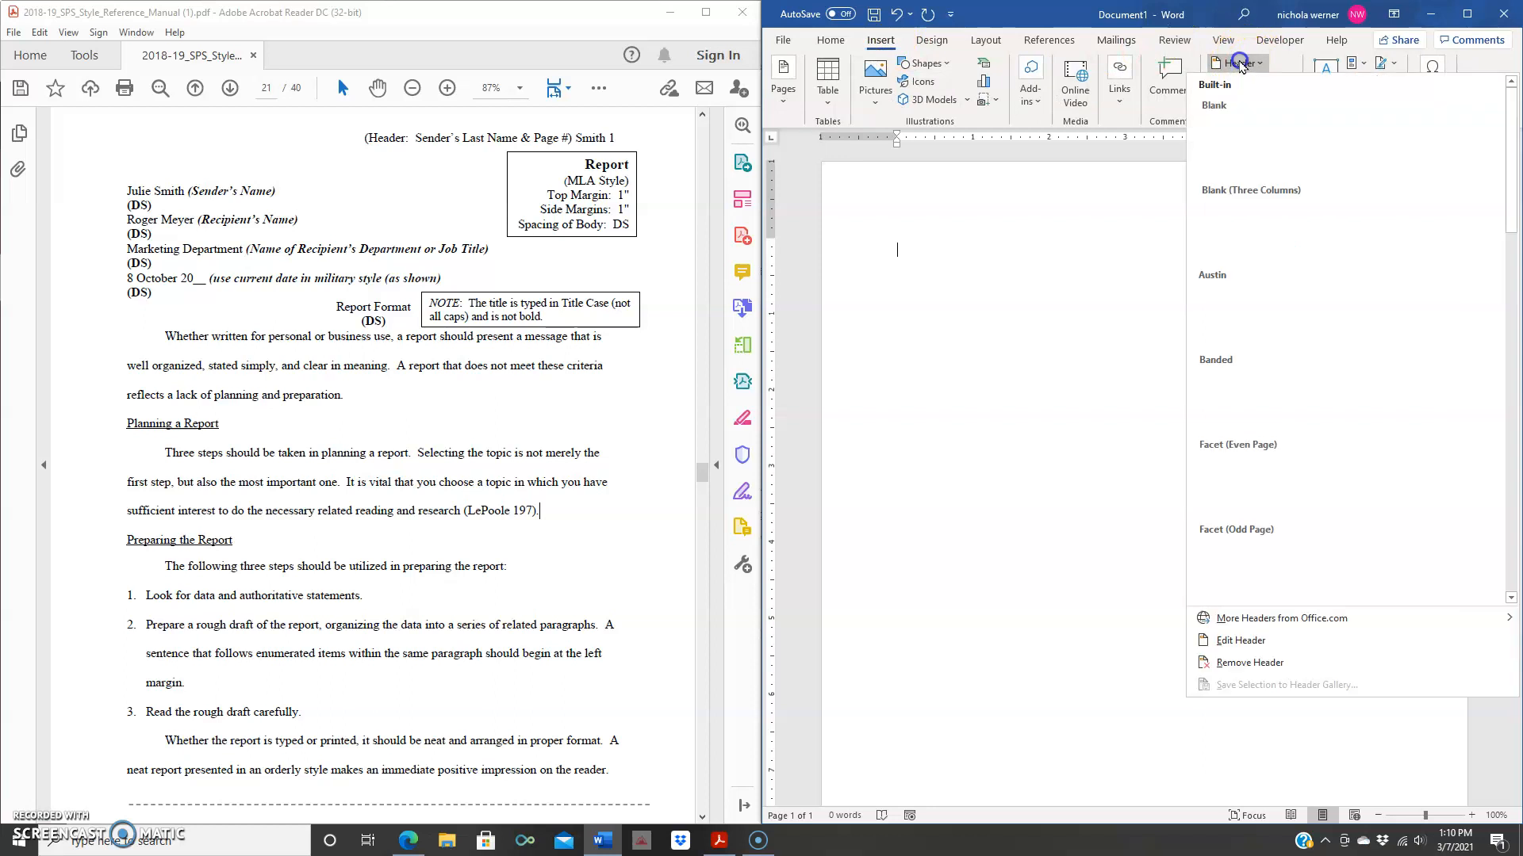
left_click(1239, 136)
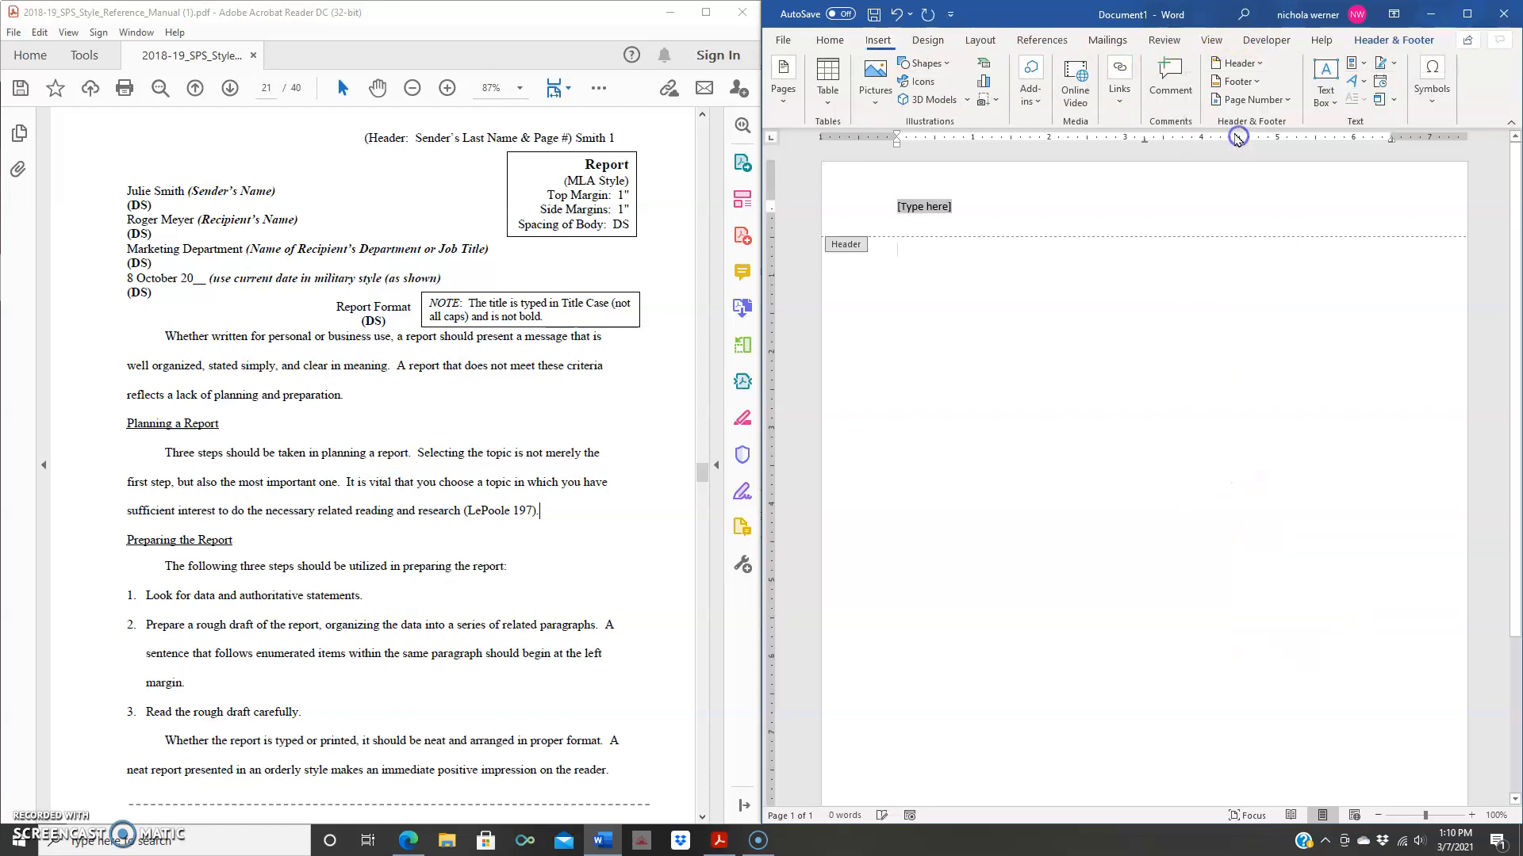
key("Tab")
key("Tab")
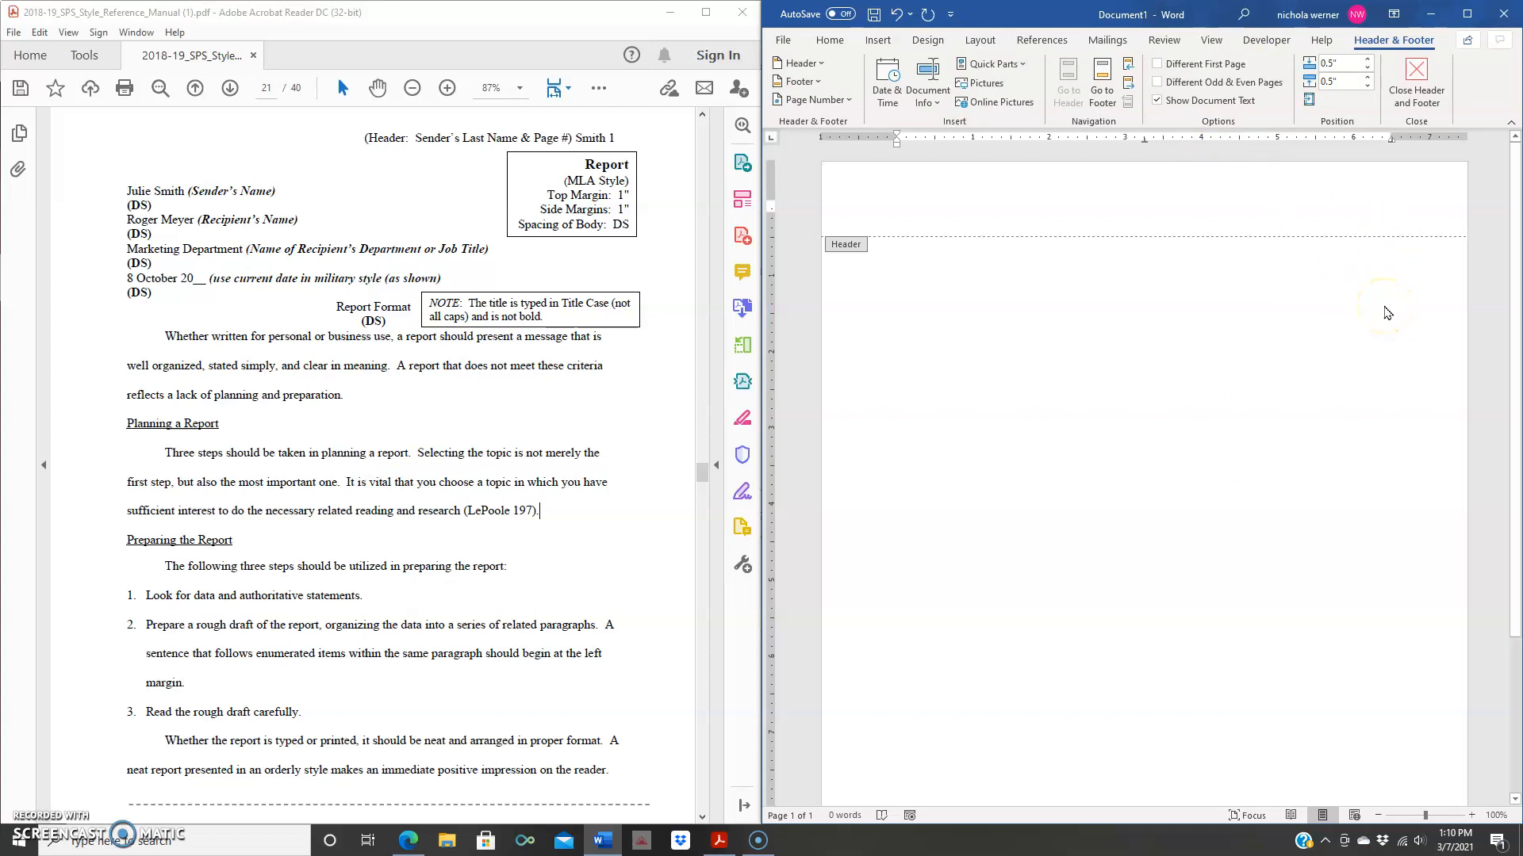
type("Smith 1")
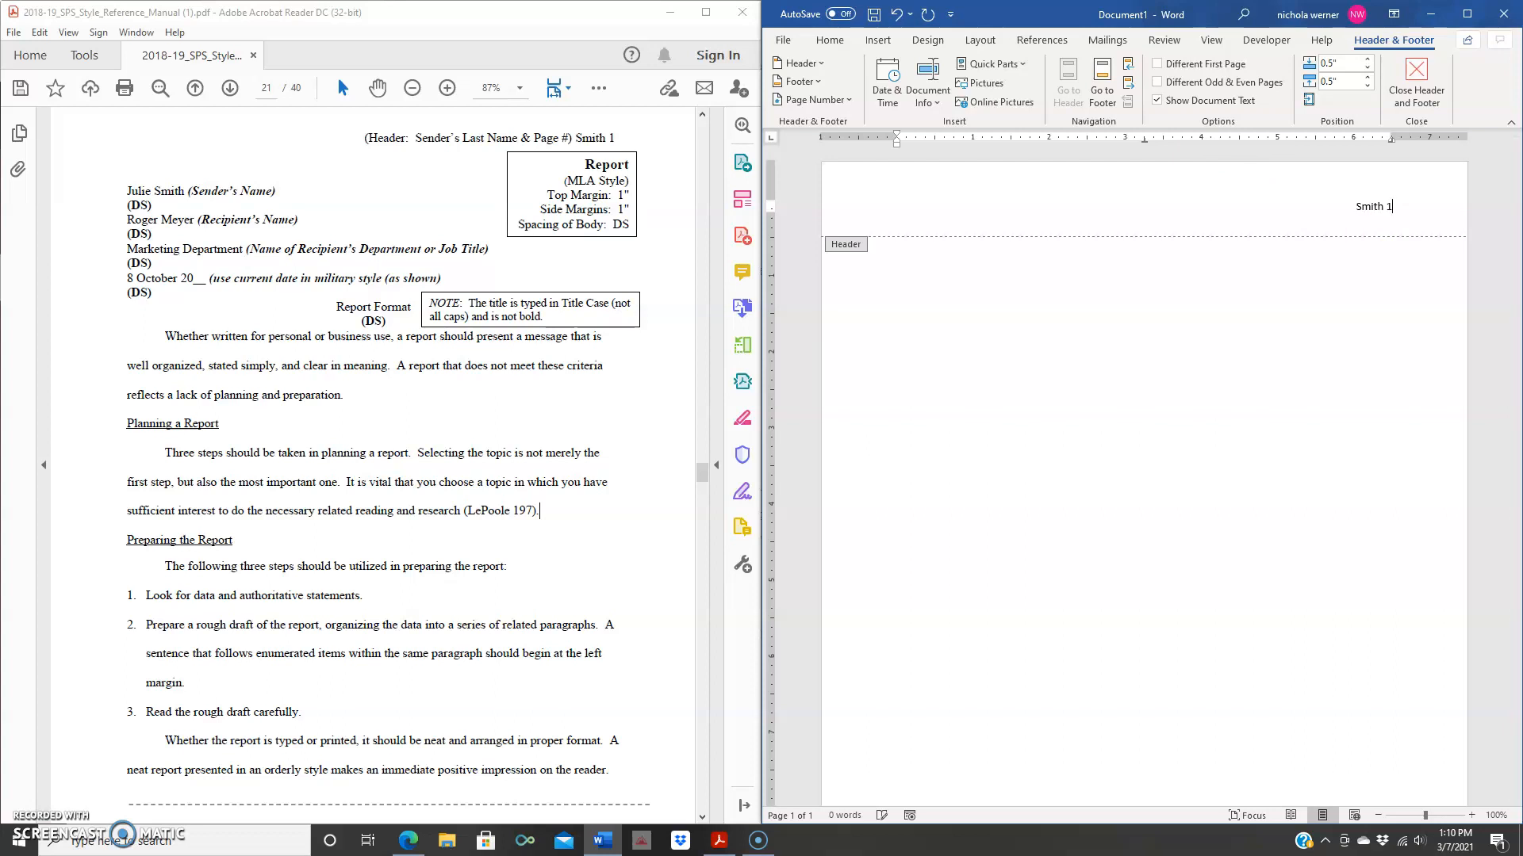
- Close Header and Footer, keeping the last name and page number 1 in the header
left_click(1418, 87)
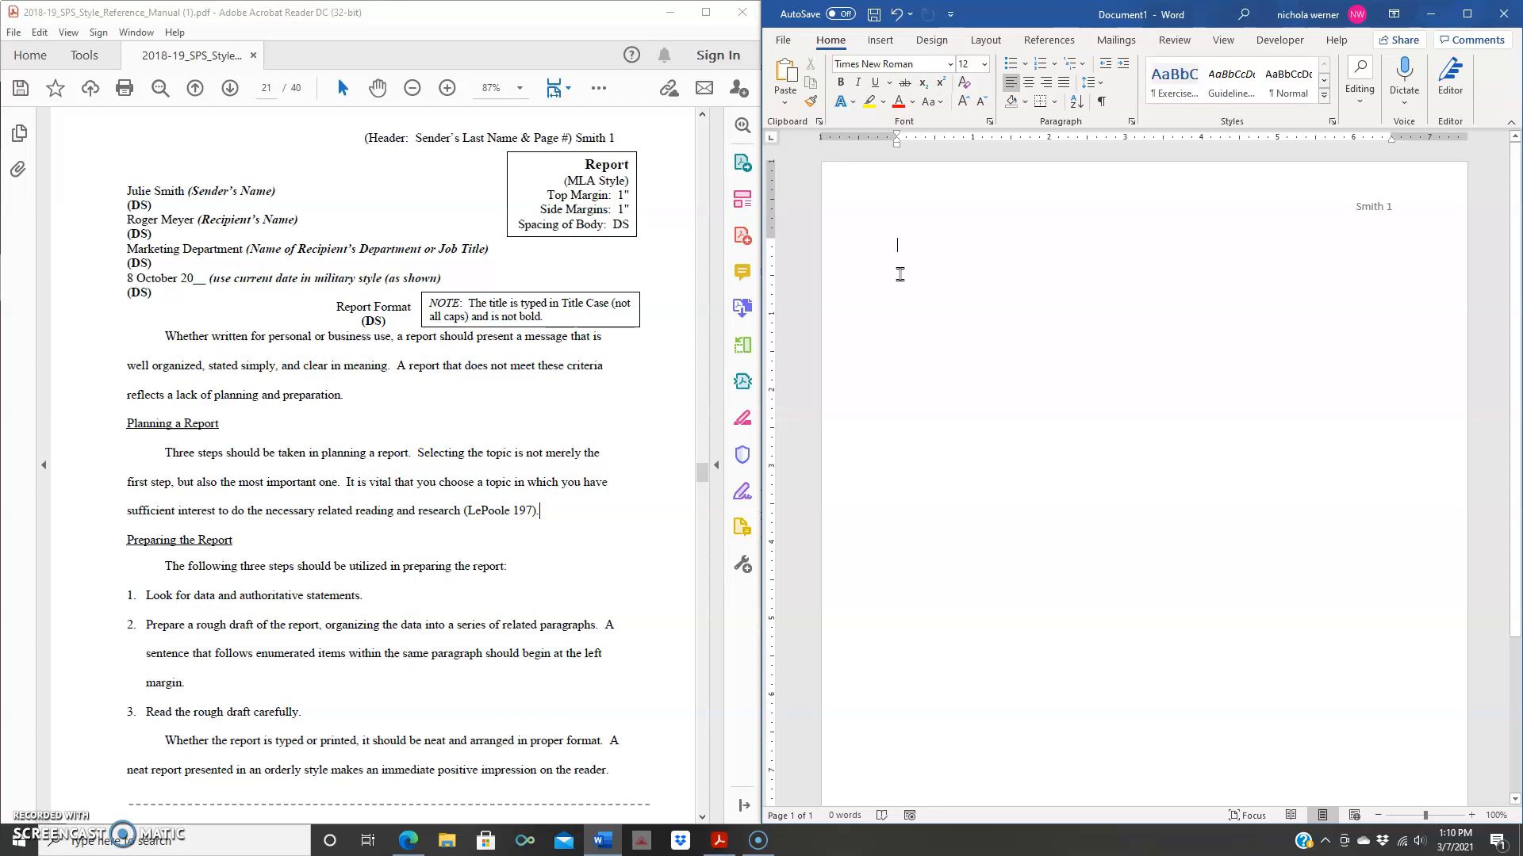
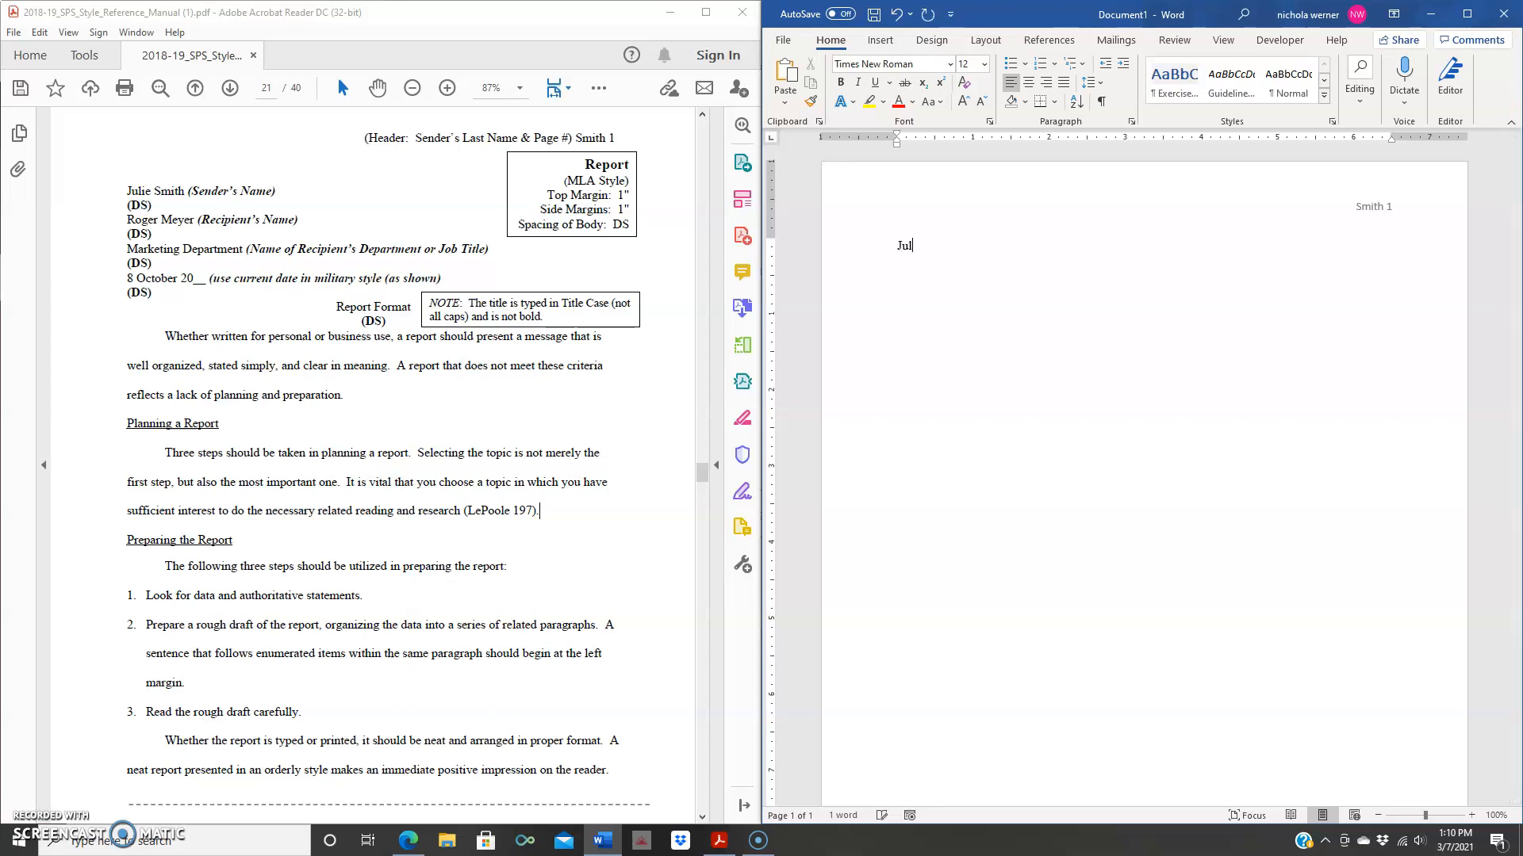
- Type the sender's name, recipient's name, 'Marketing Department' and '8 October 20xx' on separate lines
key("Return")
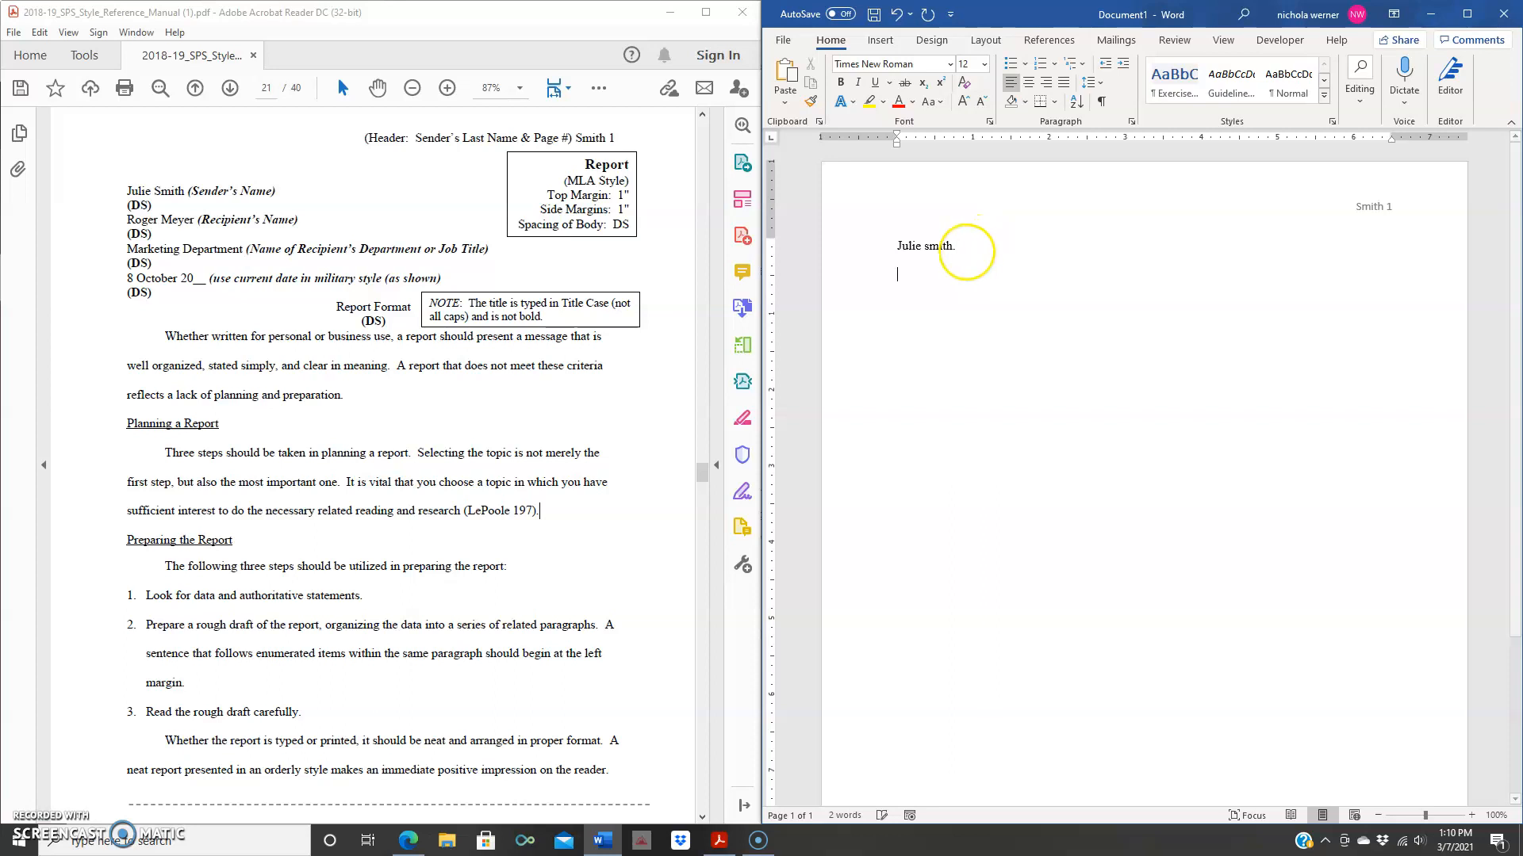
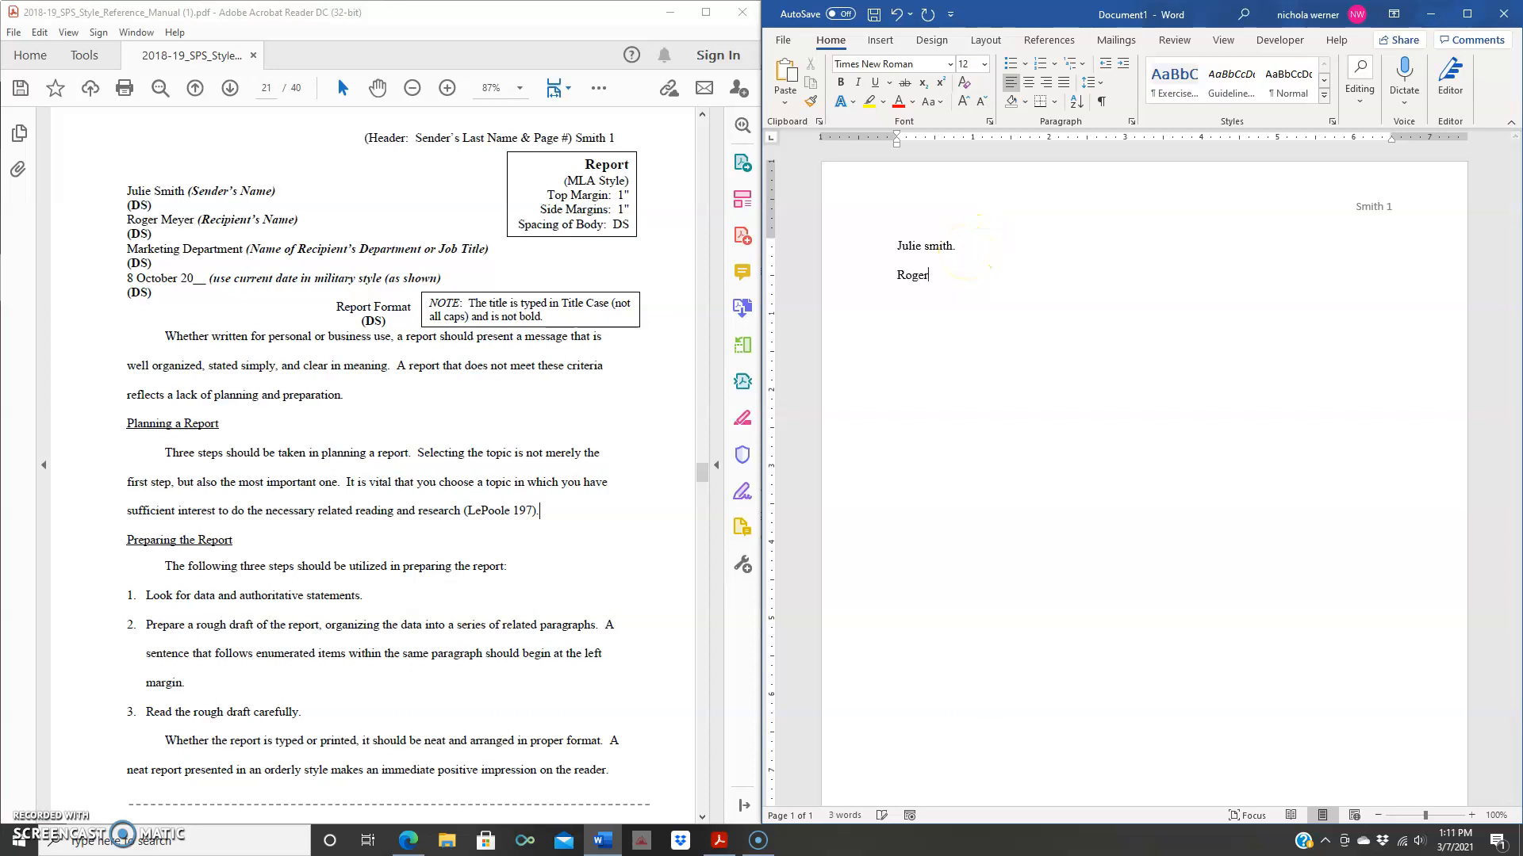
key("Return")
type("Marketing Departmetn")
key("BackSpace")
key("BackSpace")
type("nt")
type("8")
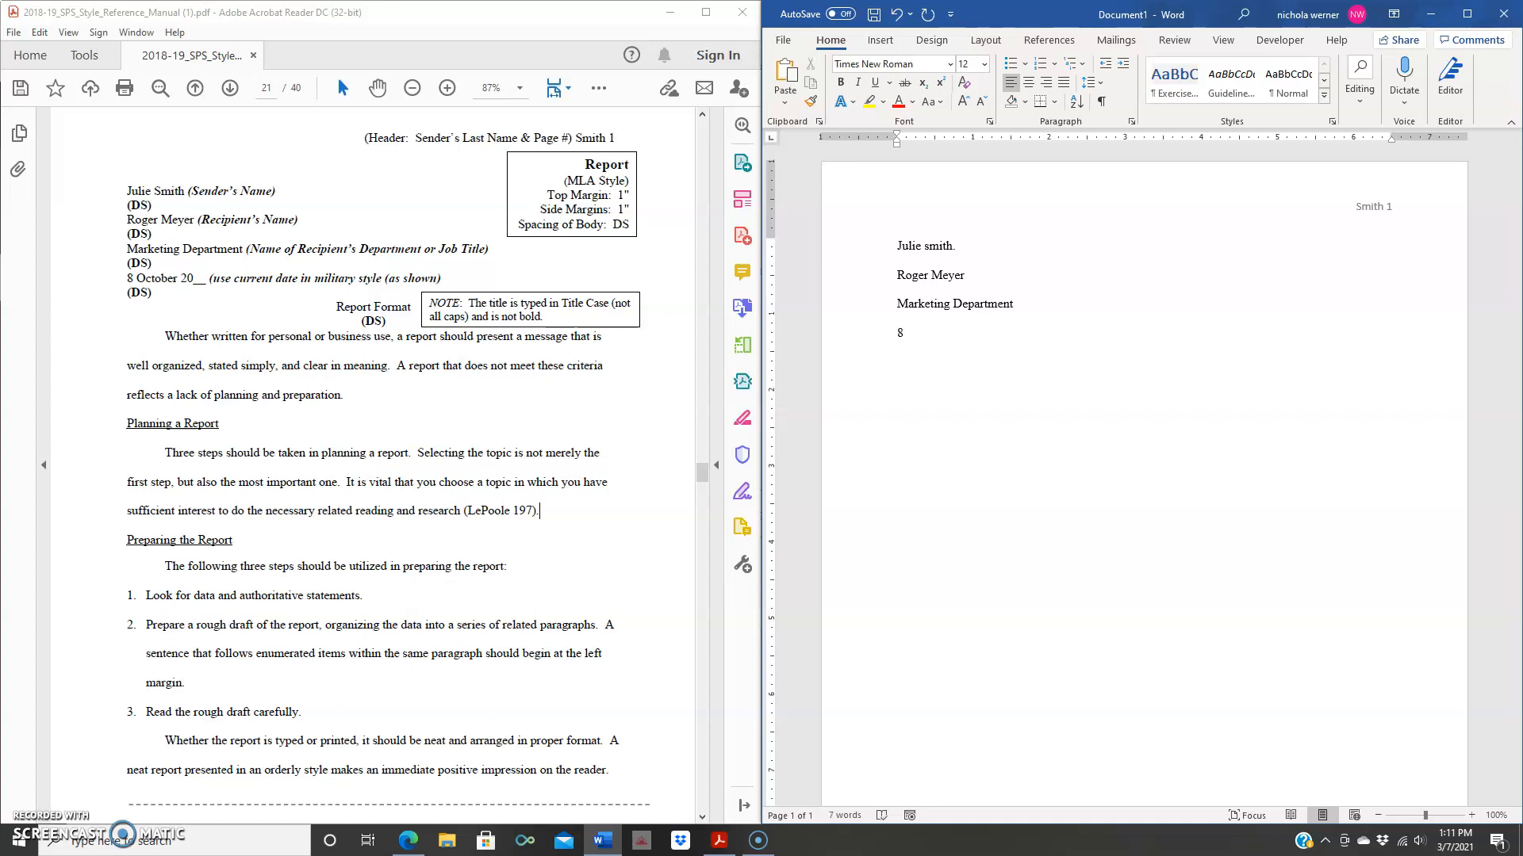
type(" October 20xx")
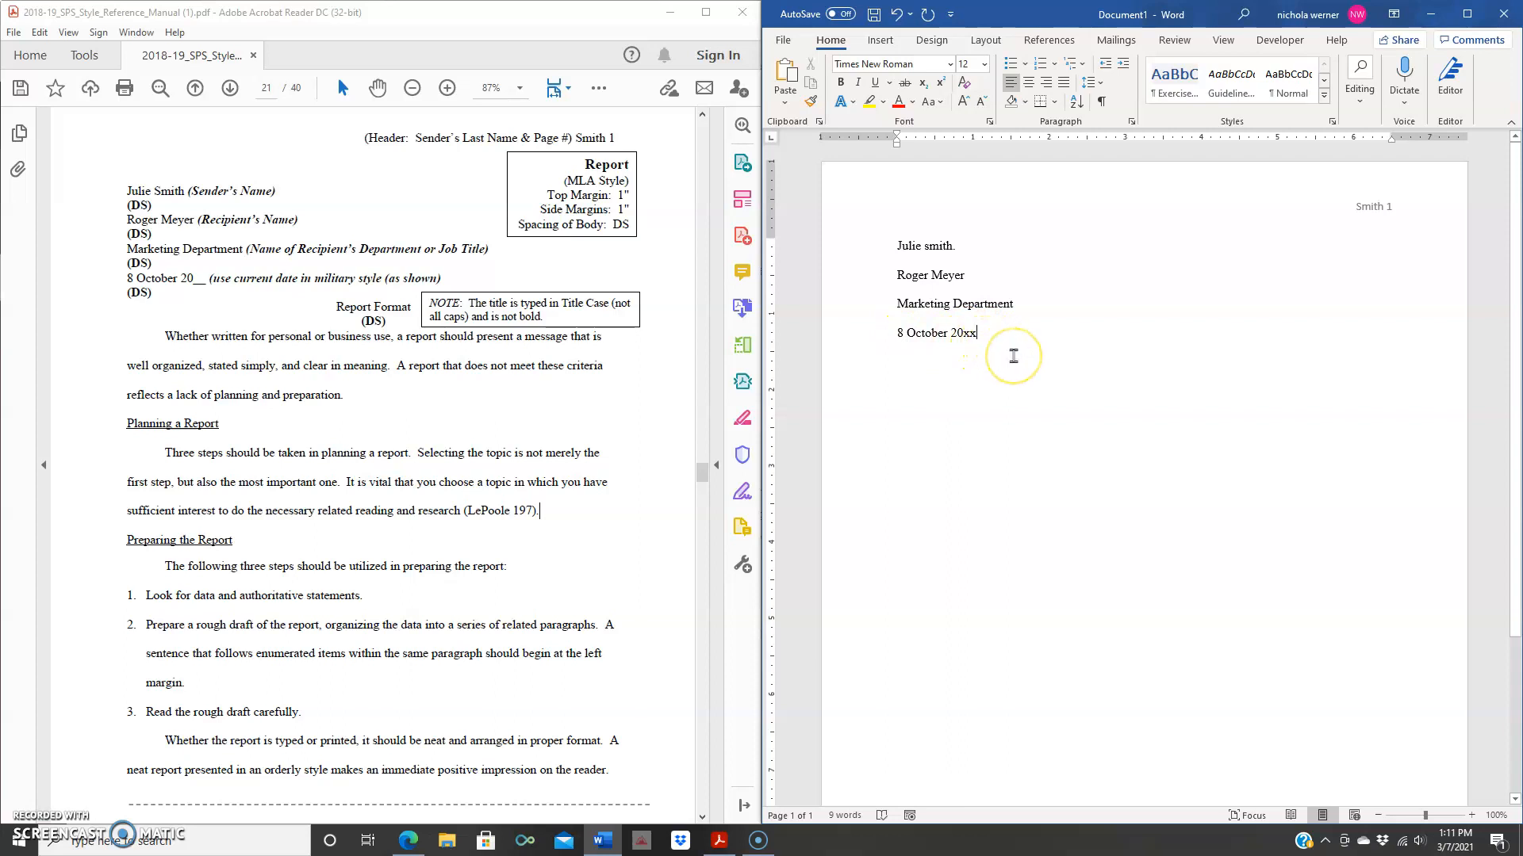
key("Return")
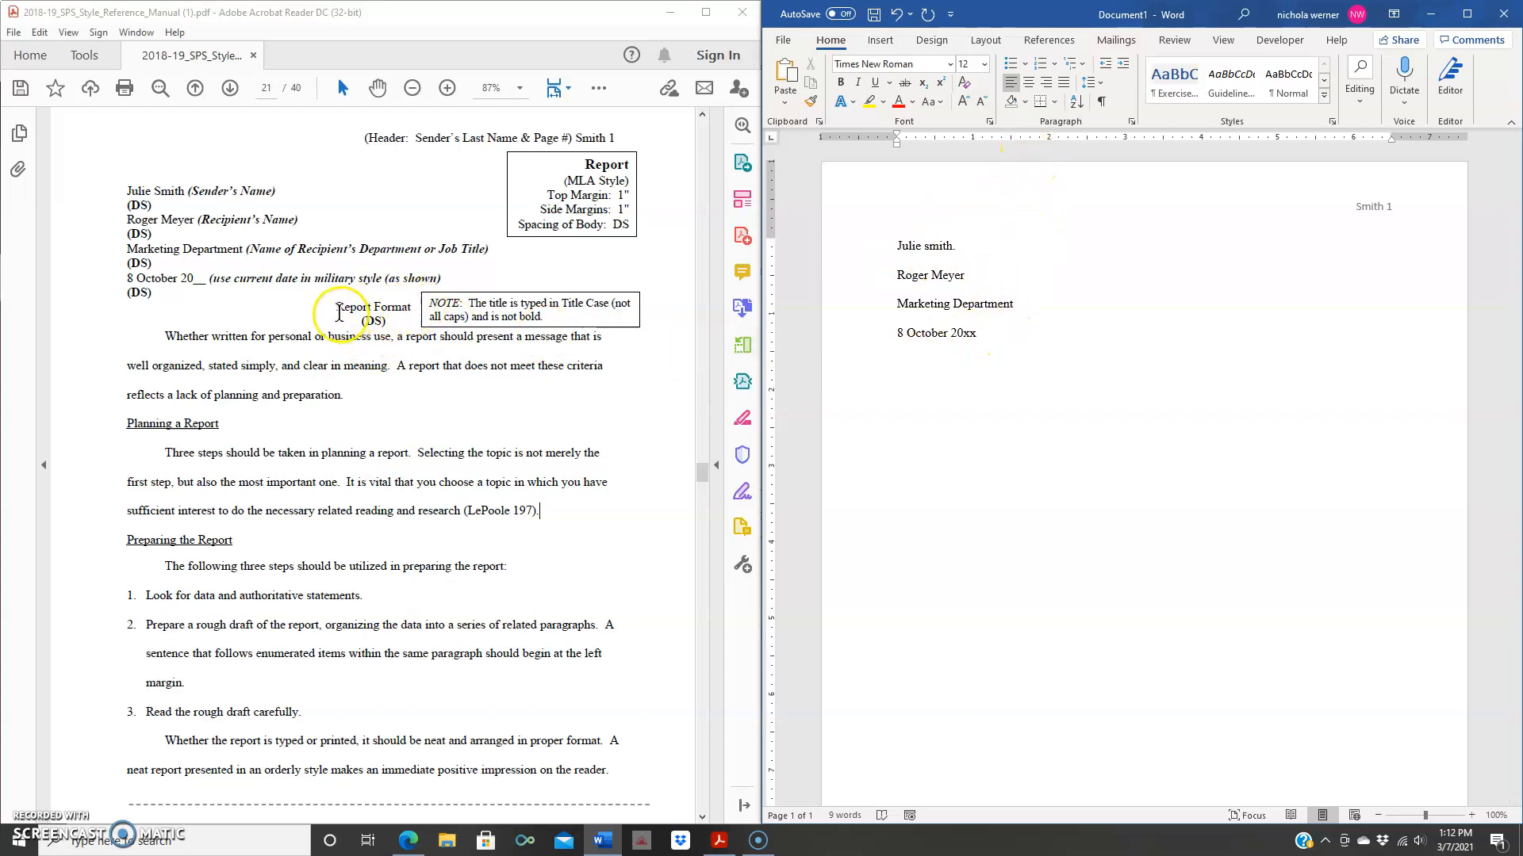
- Type the centered title 'Report Format' and left-align the new line below it
left_click(1029, 84)
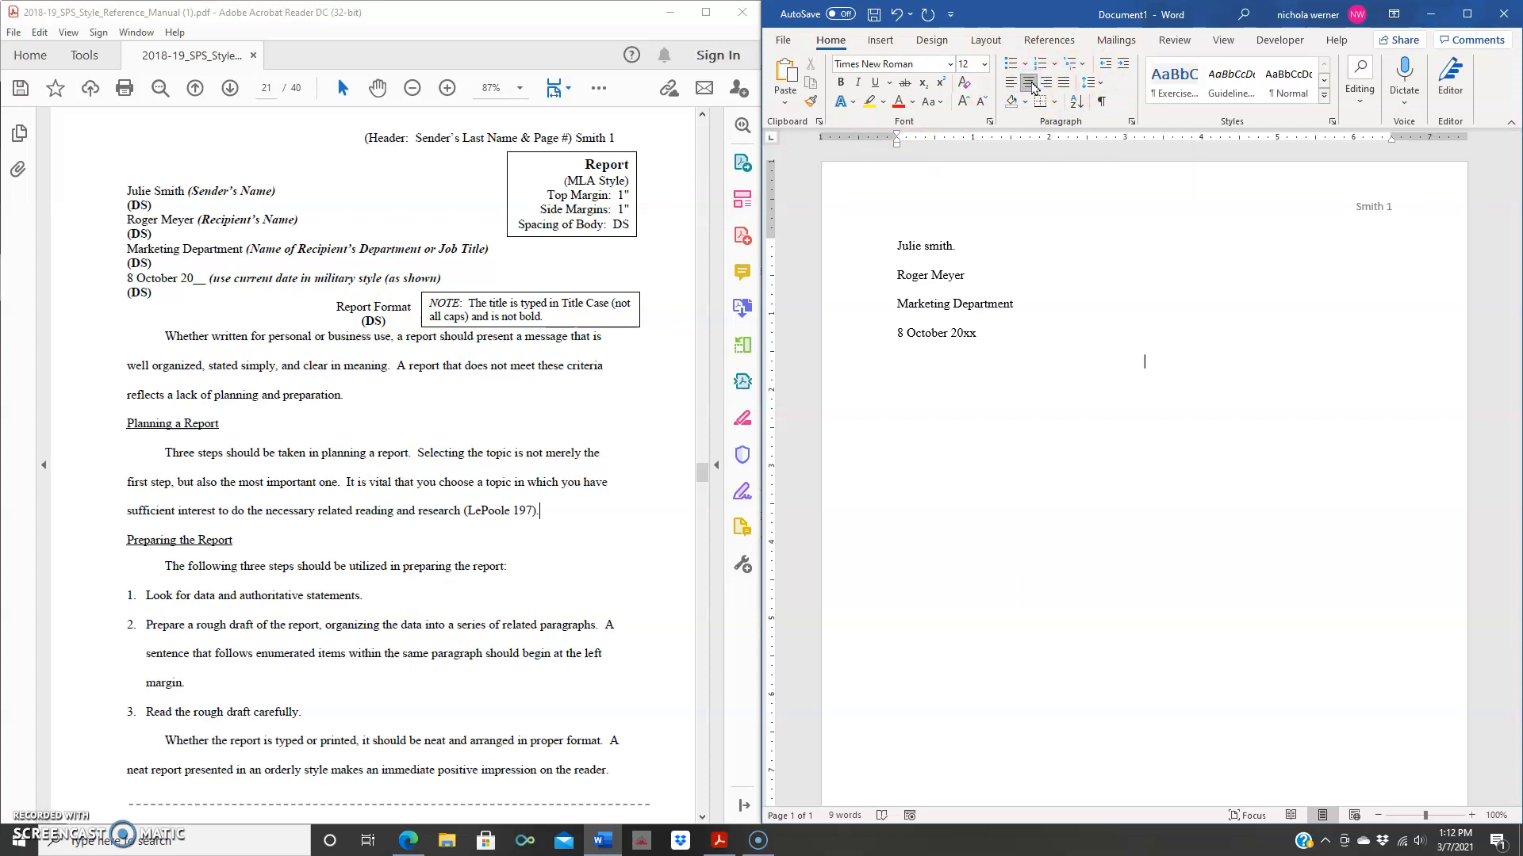
type("Report Format")
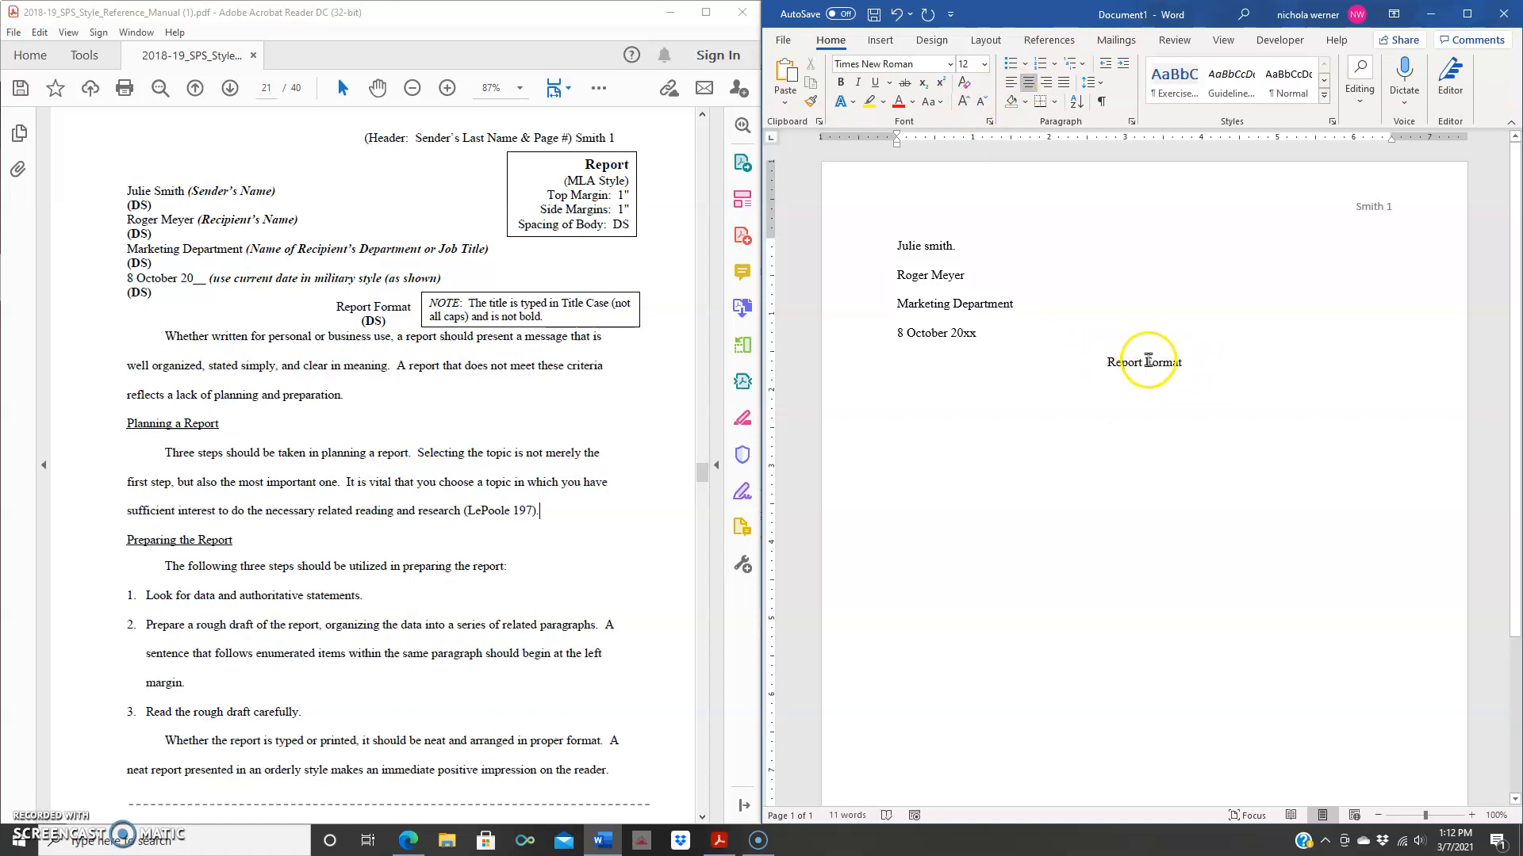
left_click(1257, 341)
key("Return")
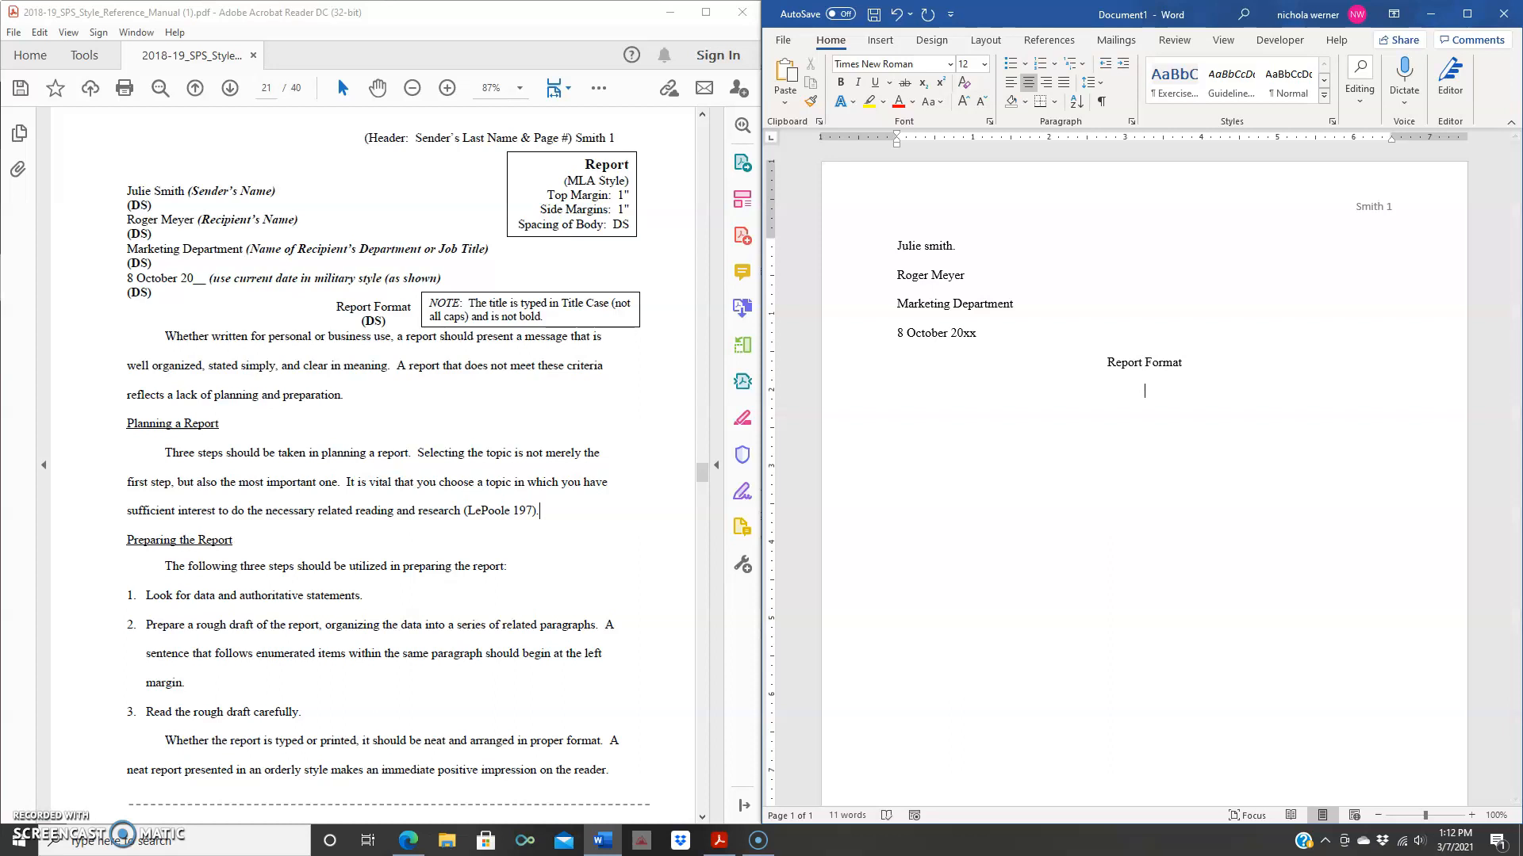
left_click(1009, 86)
left_click(901, 396)
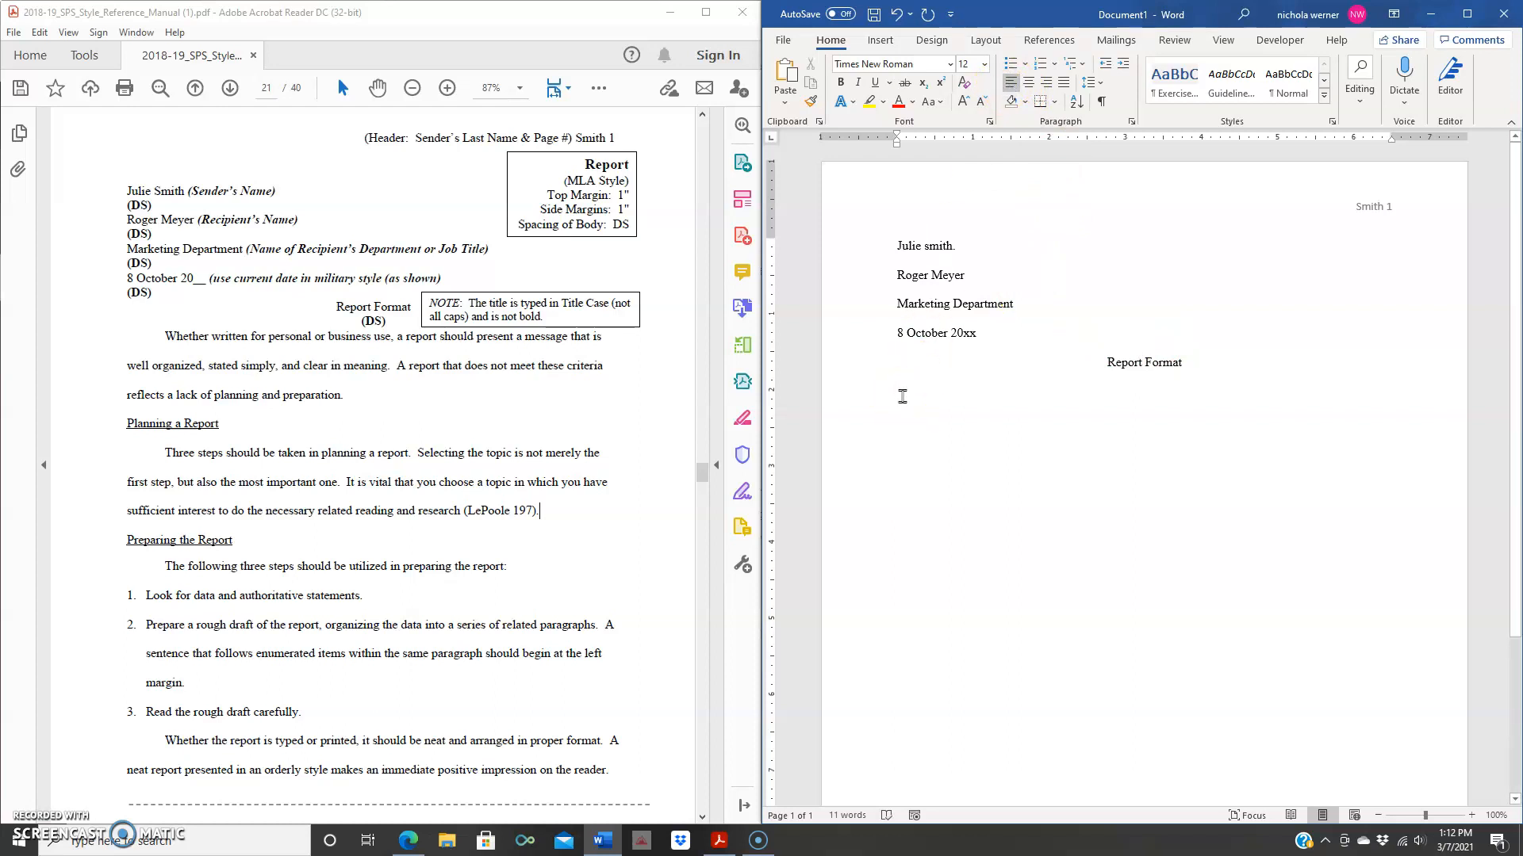
left_click(173, 375)
left_click(165, 336)
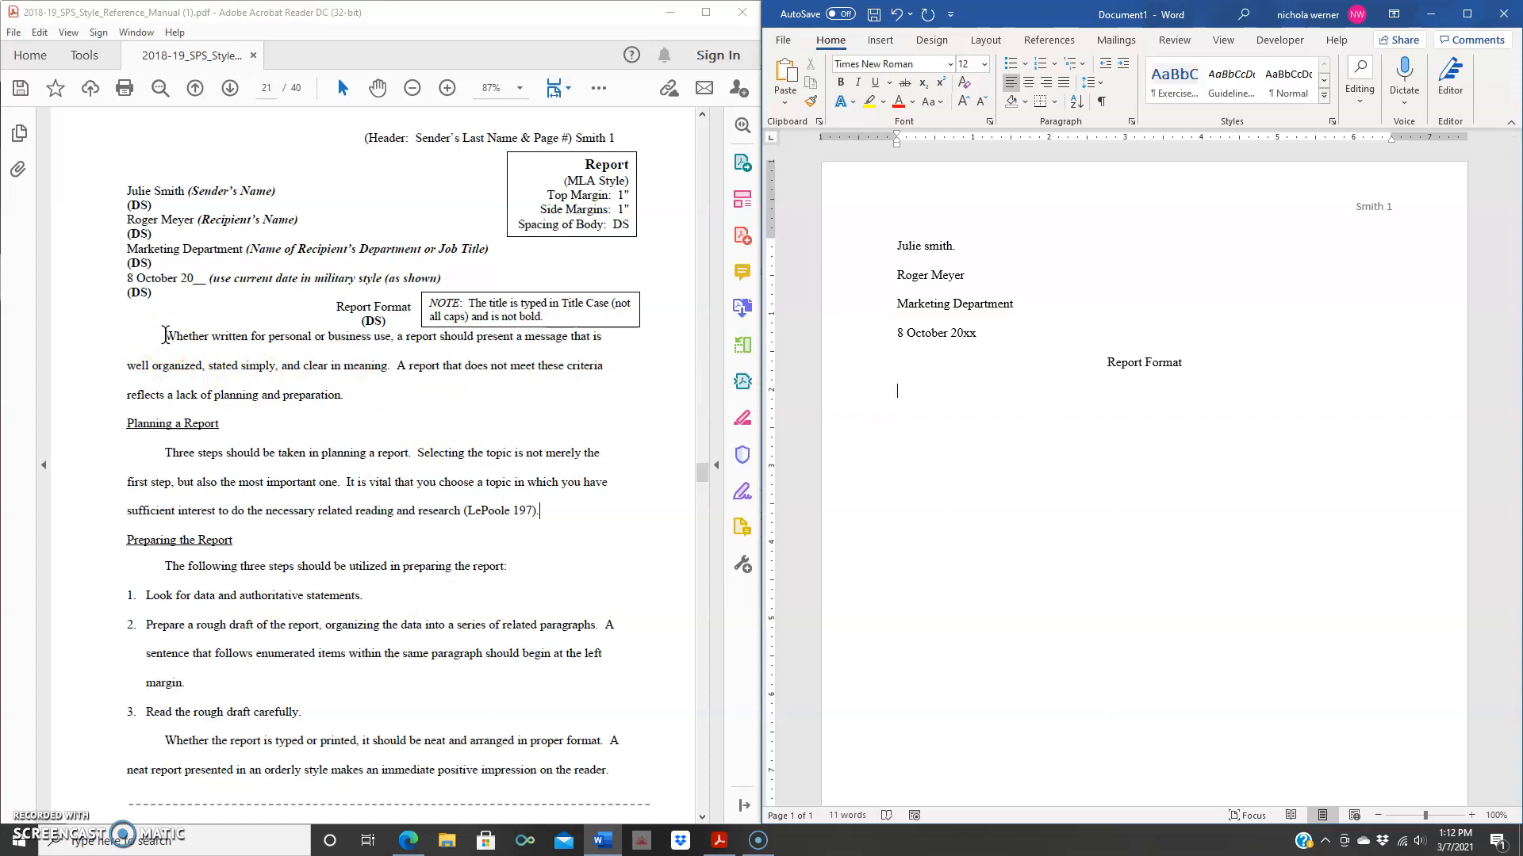
- Set the empty line's right indentation to 0" in the Paragraph dialog
left_click(1124, 126)
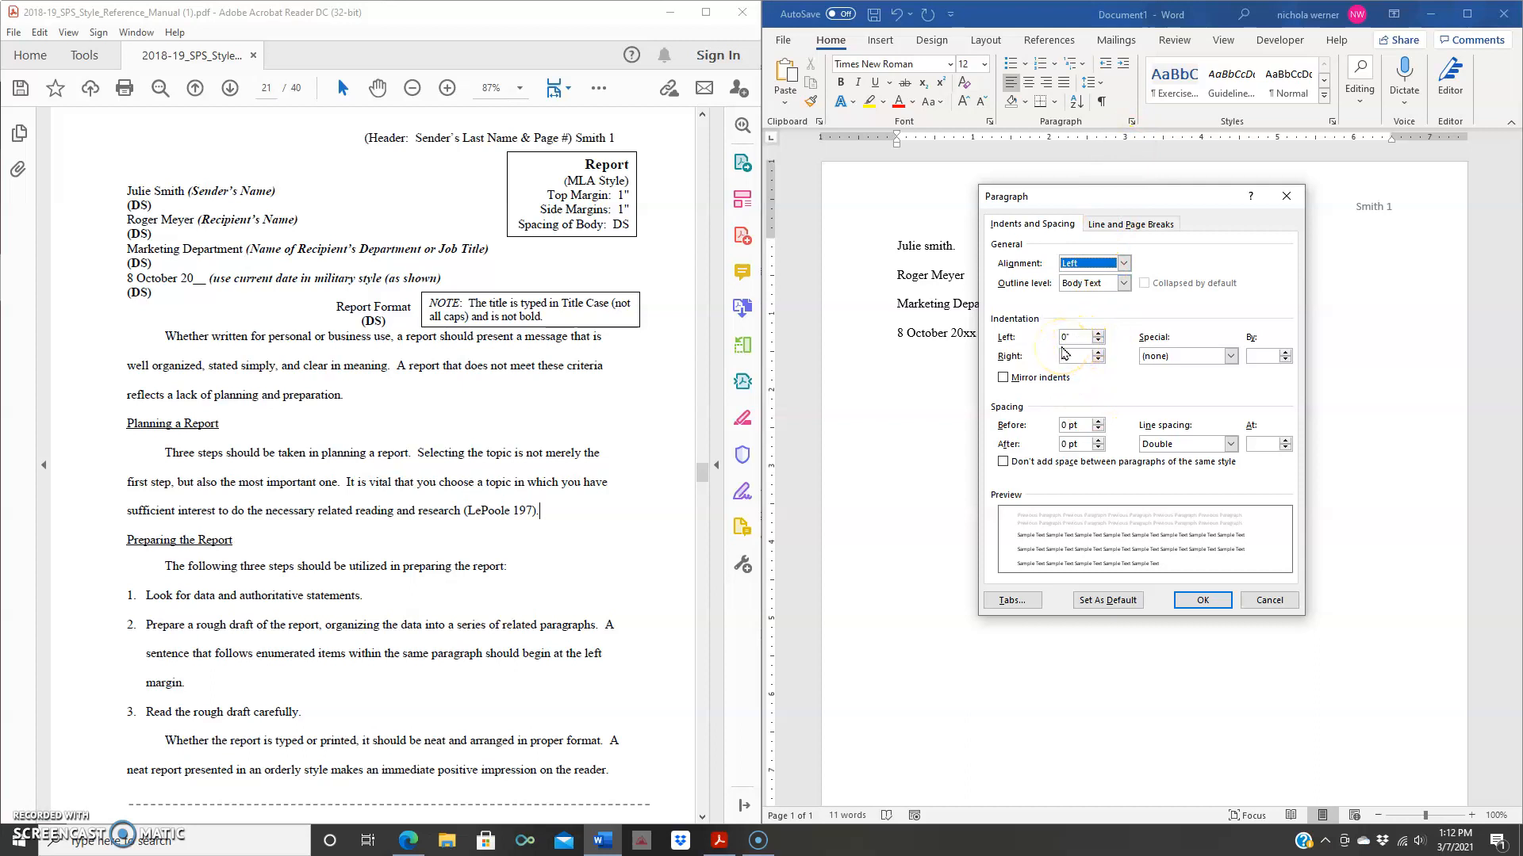
left_click(1098, 354)
left_click(1202, 601)
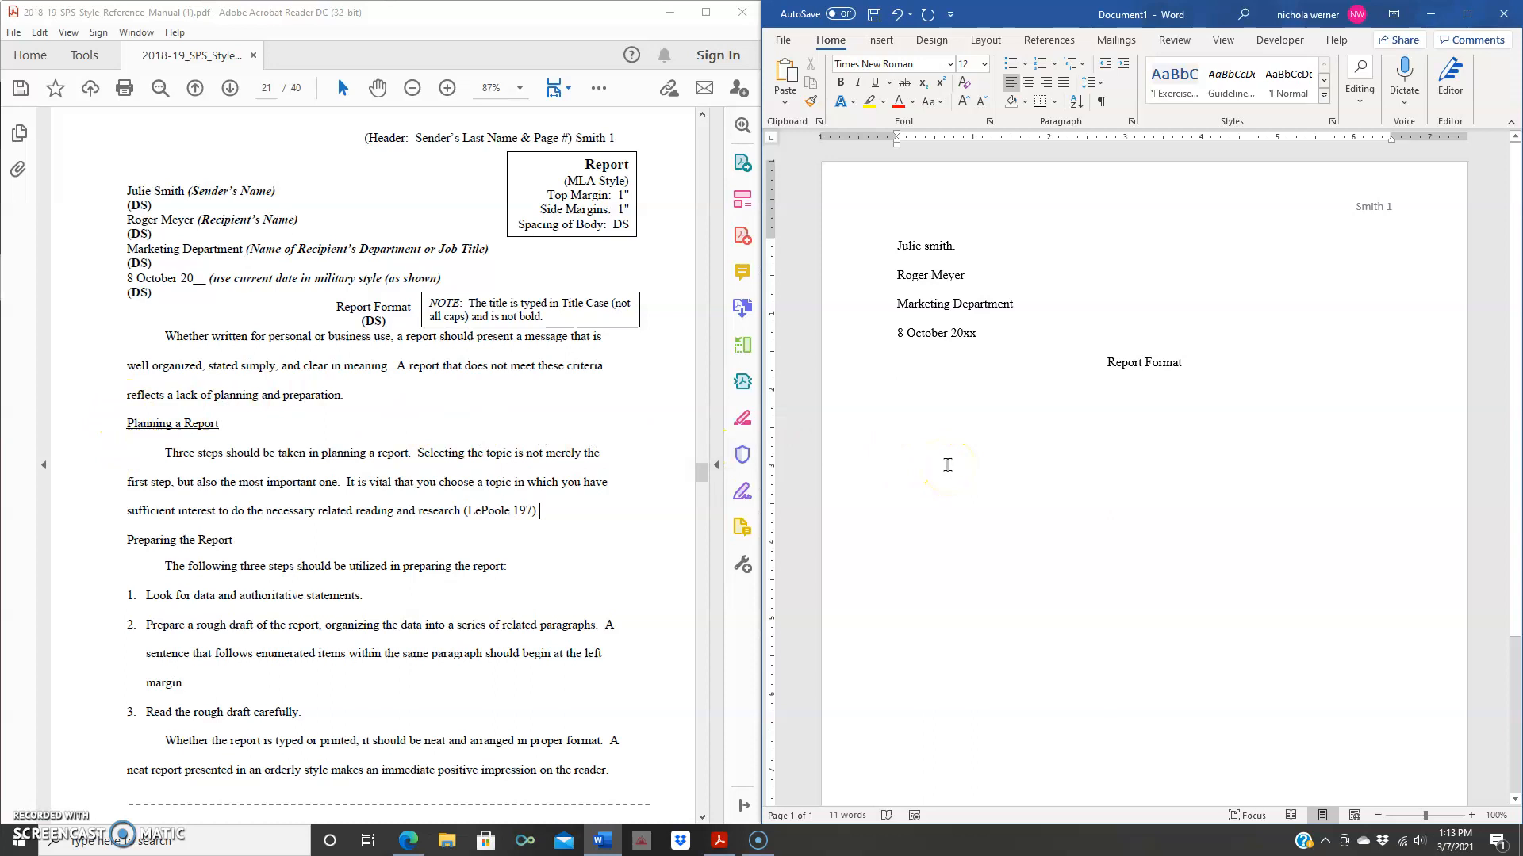
- Tab-indent, then paste the PDF's first paragraph, 'Whether written for personal or business use…', below the title
key("Tab")
scroll(938, 469, "down", 2)
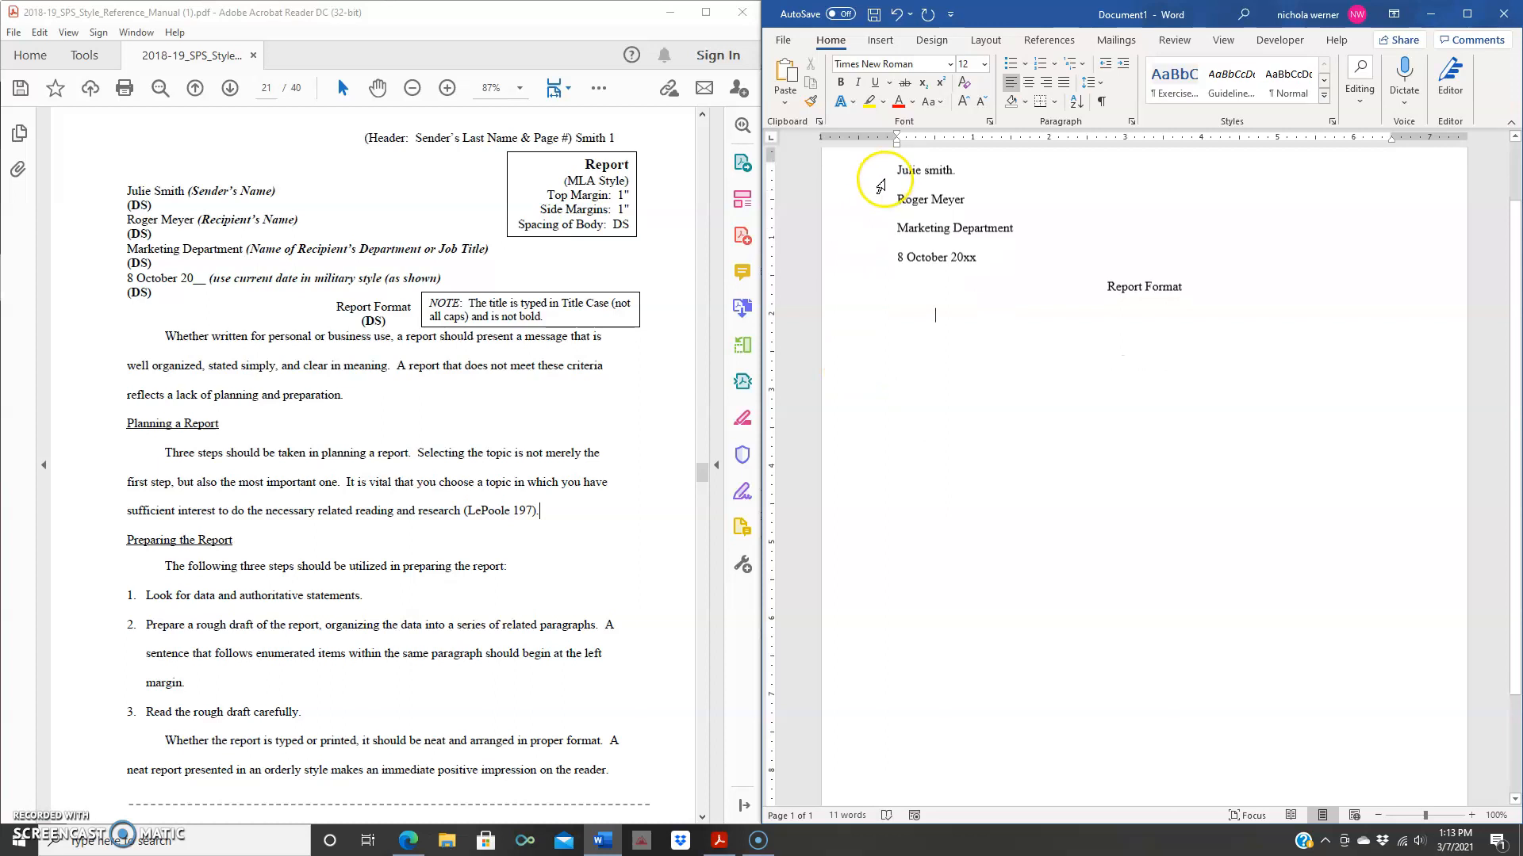
scroll(944, 337, "up", 2)
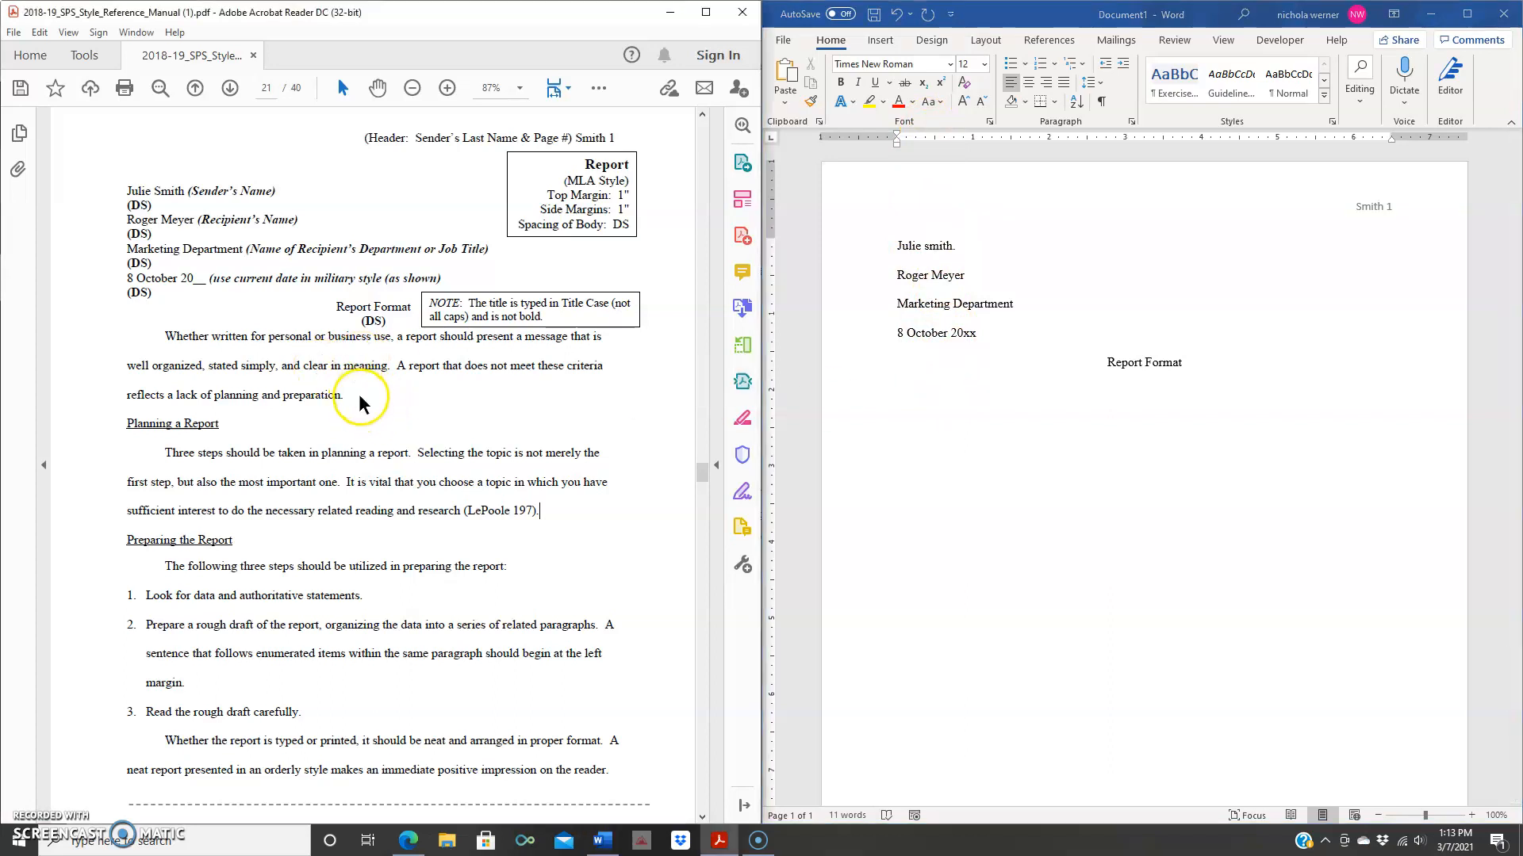
left_click_drag(346, 396, 176, 344)
key("ctrl+c")
right_click(176, 344)
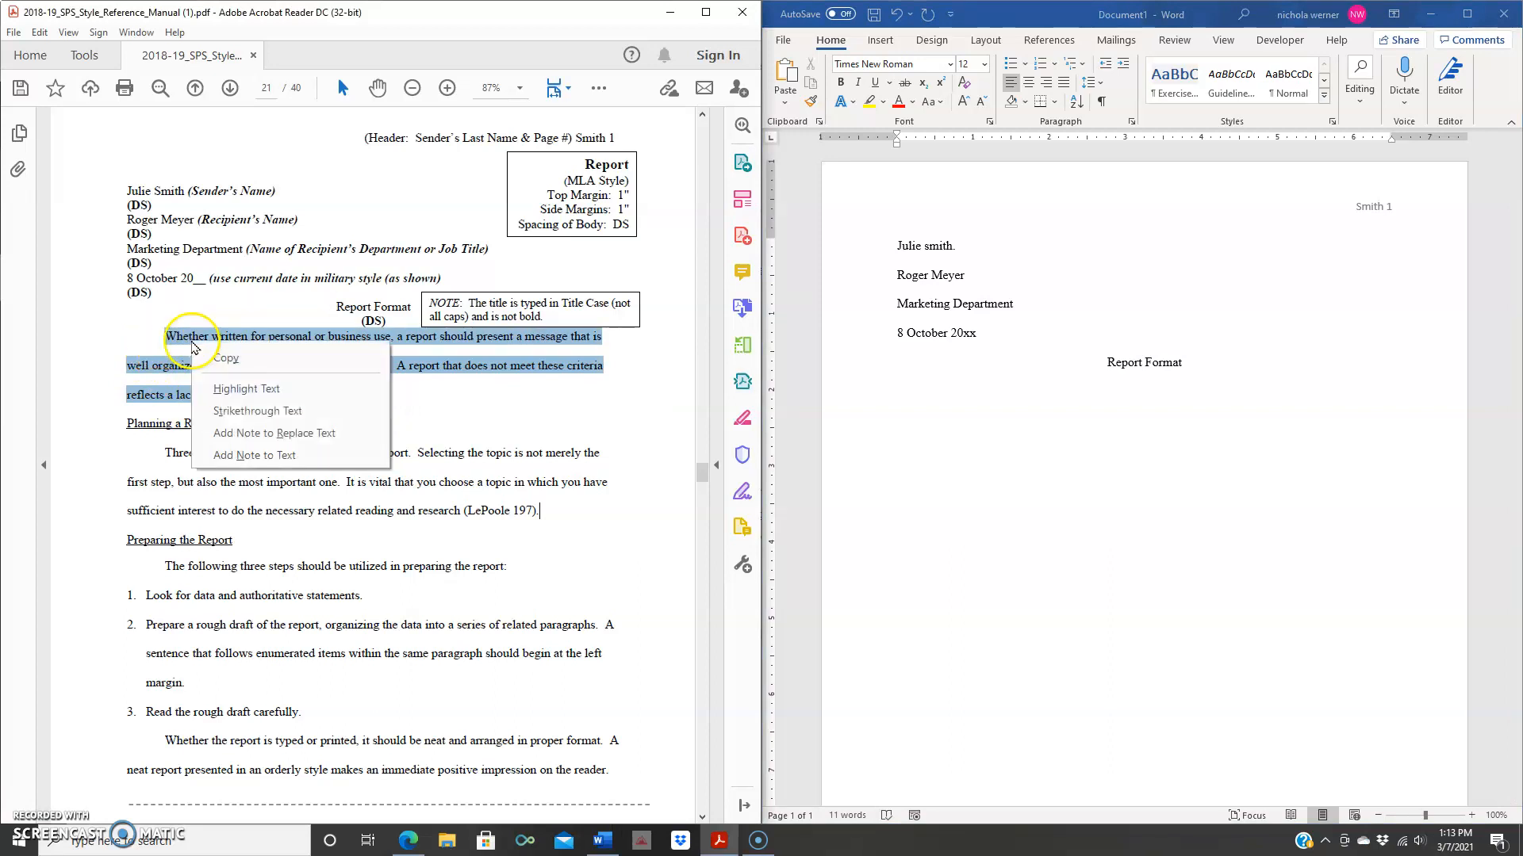
left_click(225, 363)
left_click(924, 392)
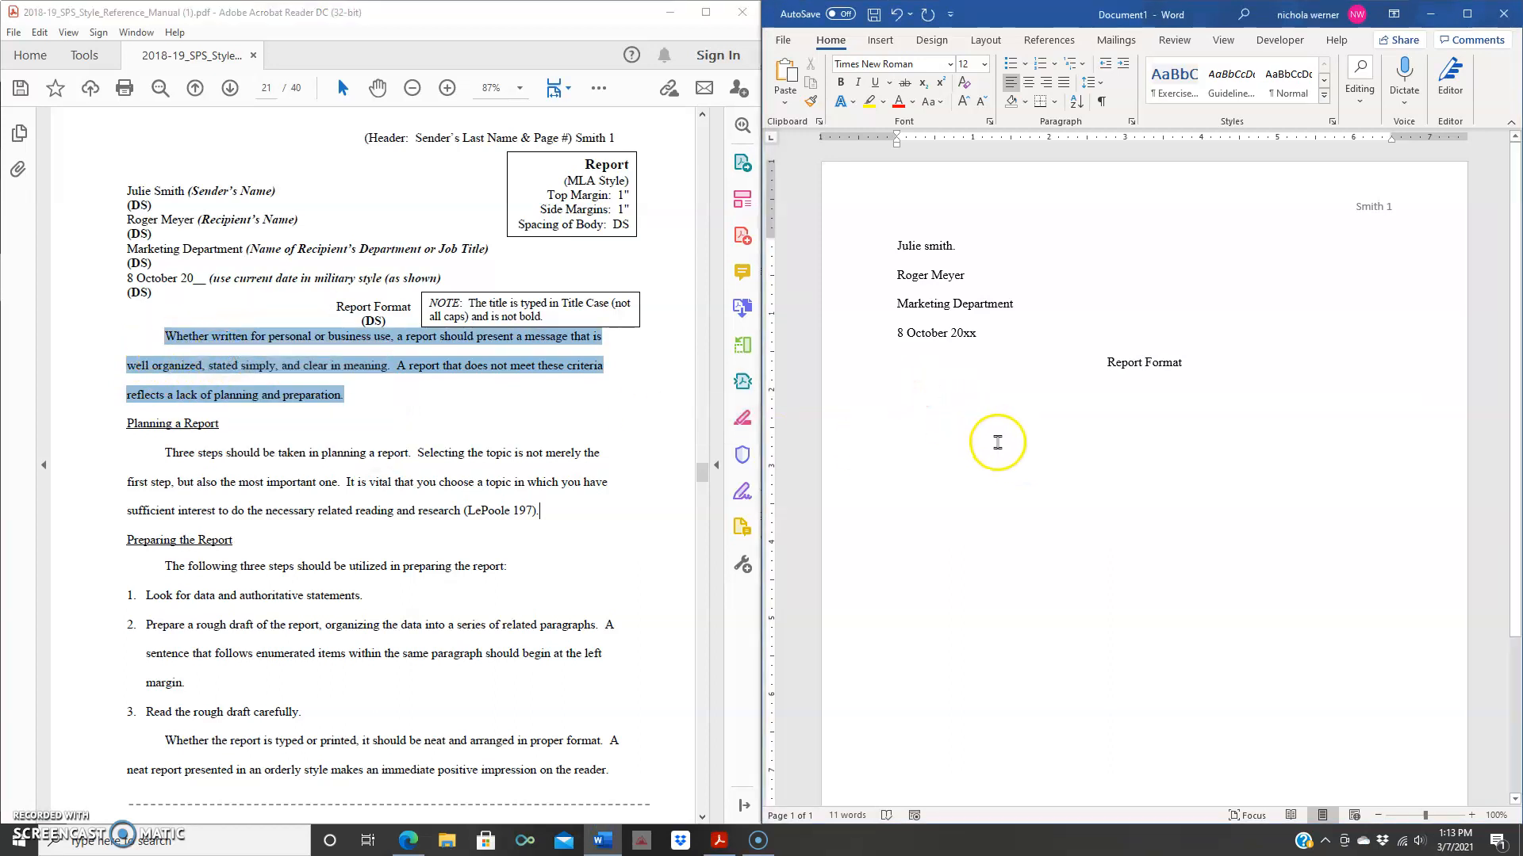
right_click(935, 394)
left_click(999, 475)
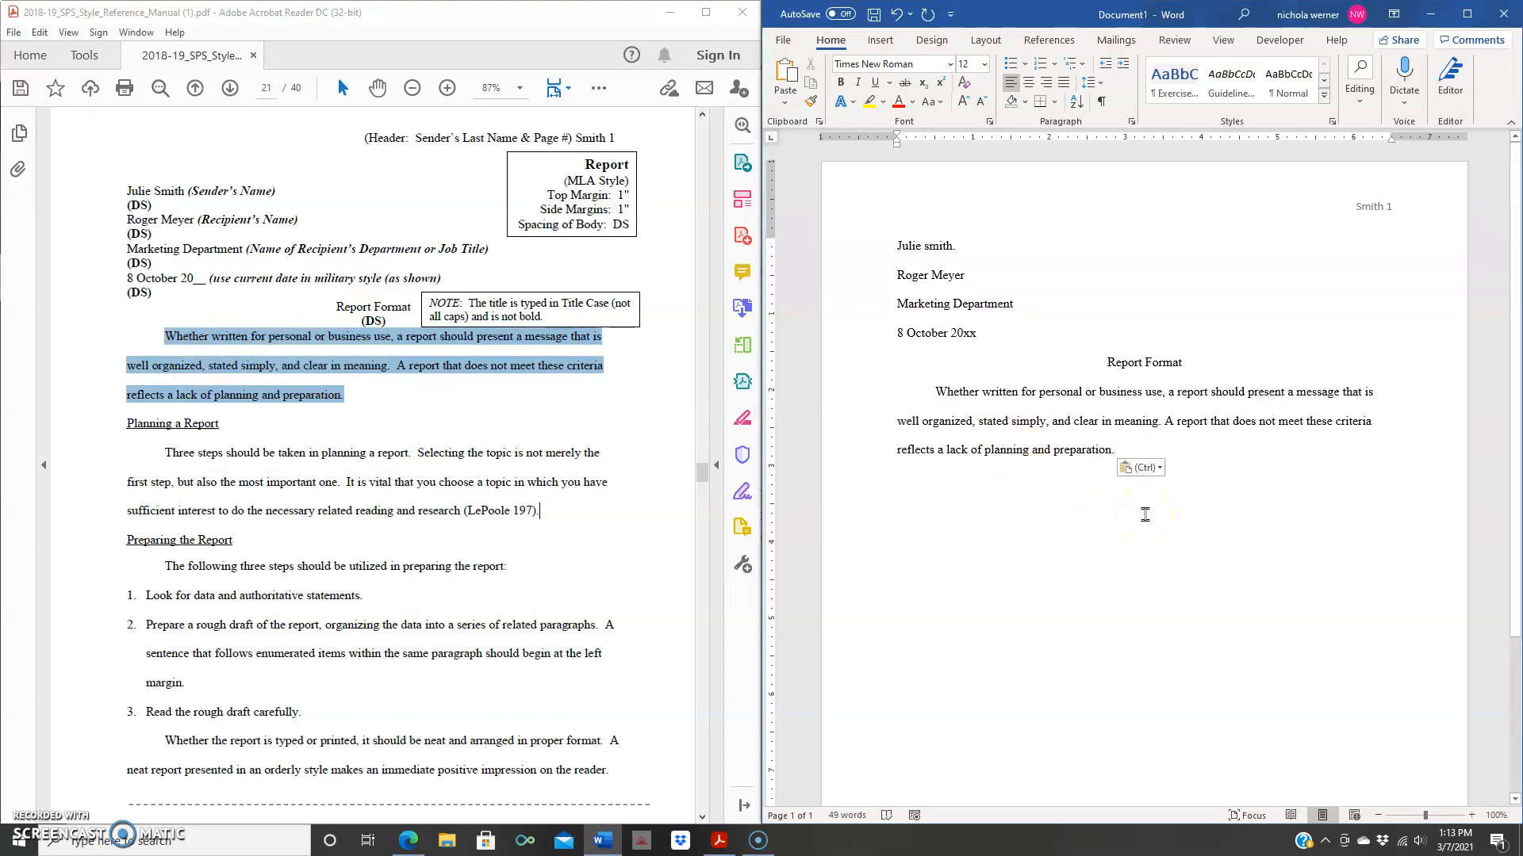
key("Return")
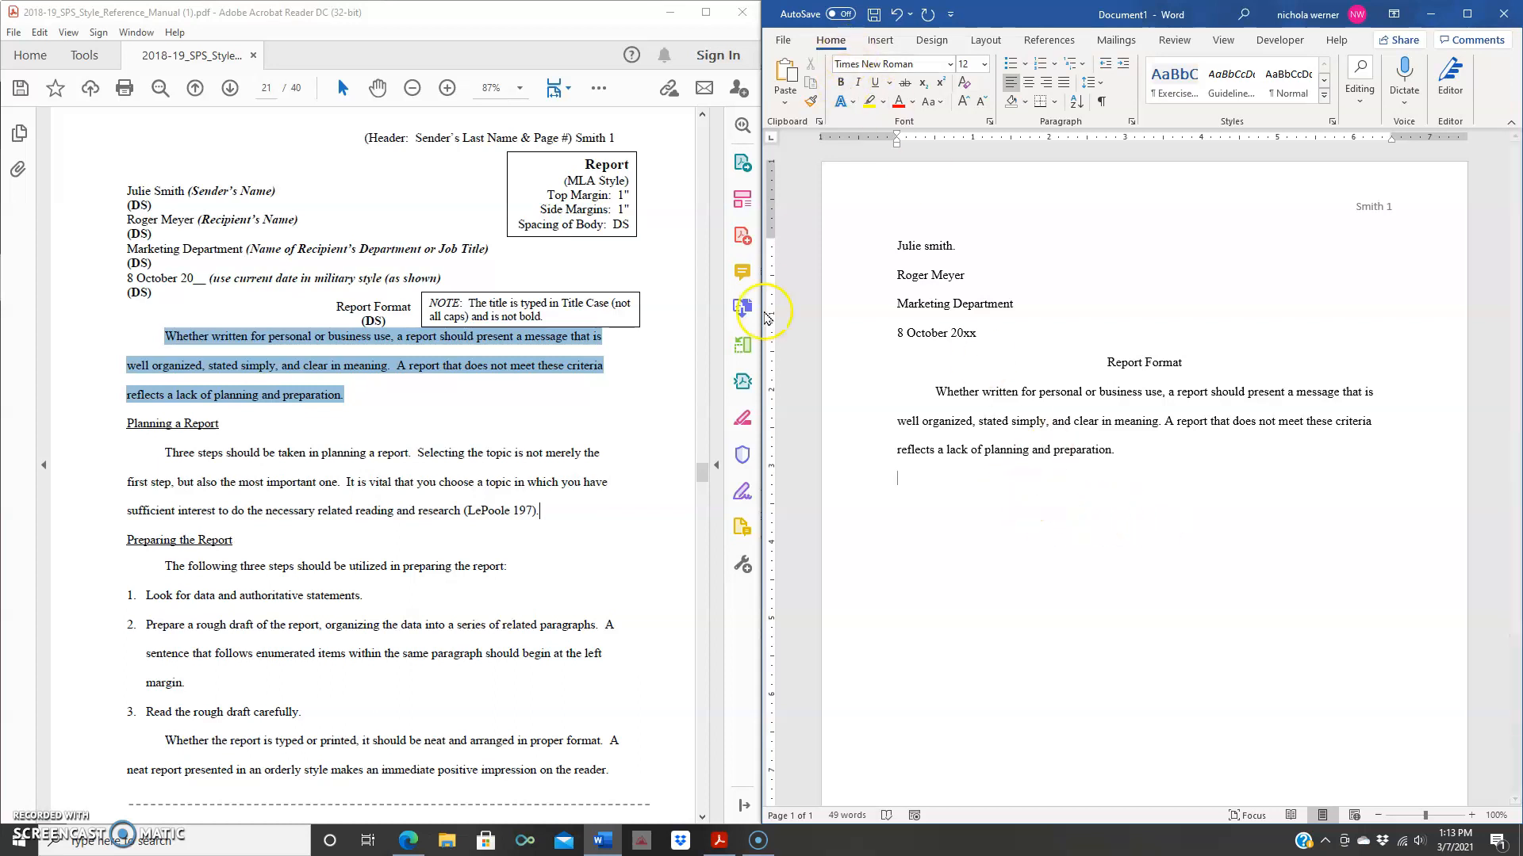
- Type the underlined side heading 'Planning a Report' on the empty line below the first paragraph
left_click(279, 432)
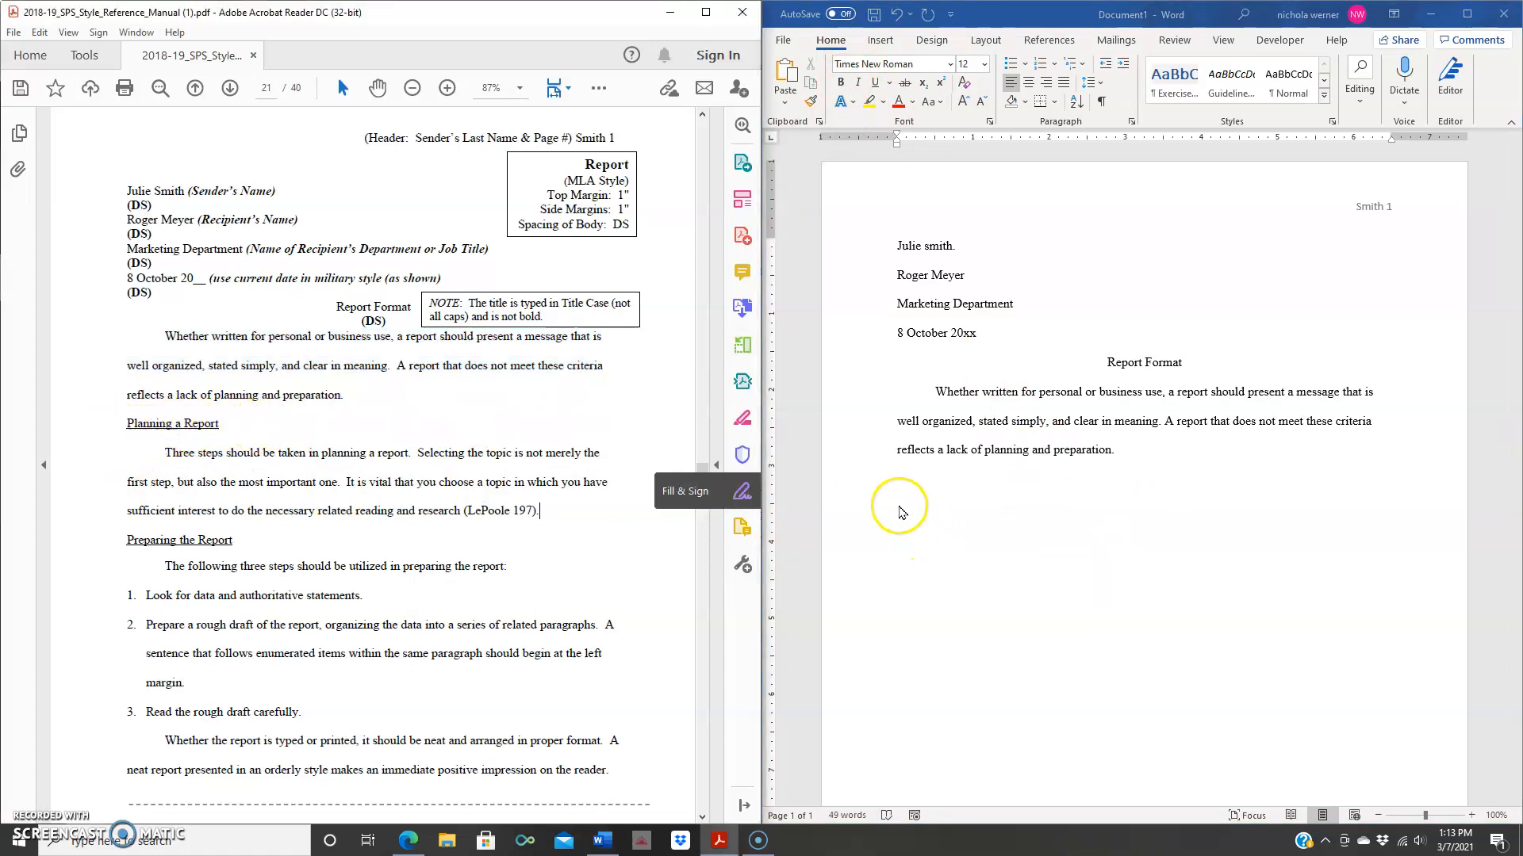
left_click(913, 485)
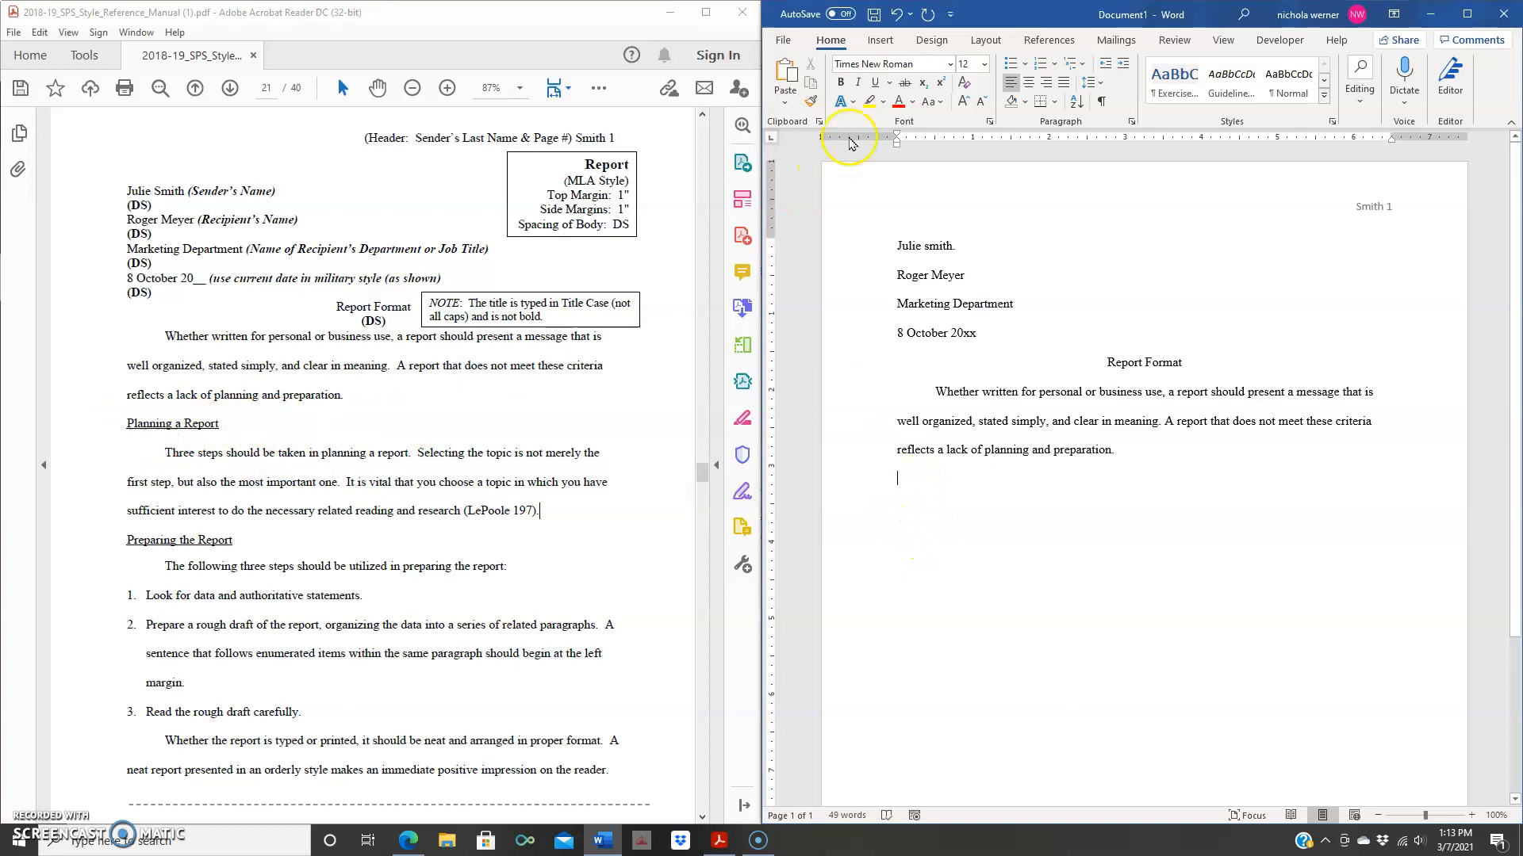
left_click(876, 83)
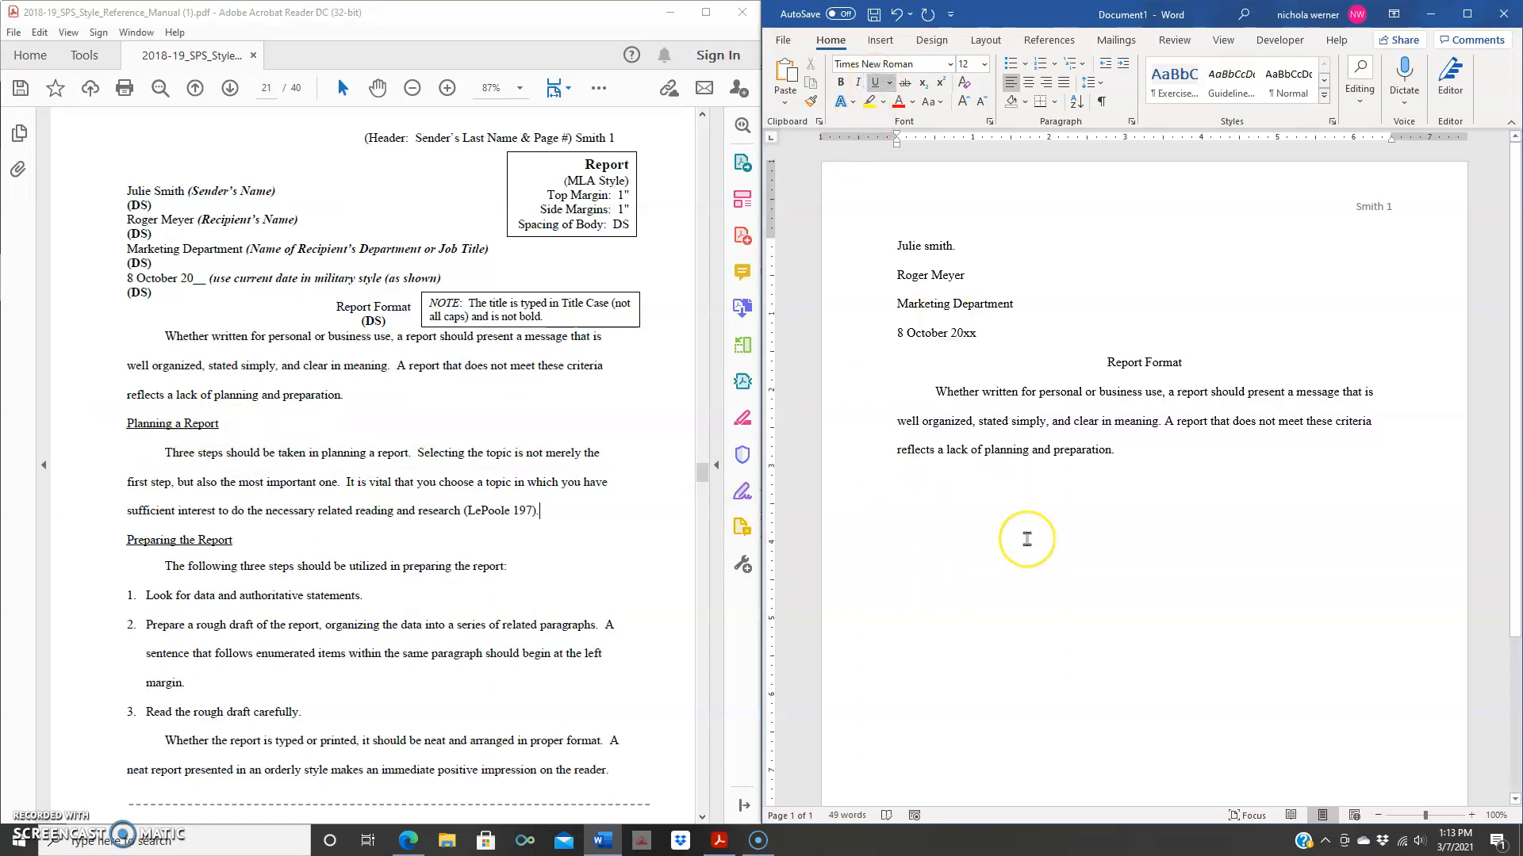
type("Planning")
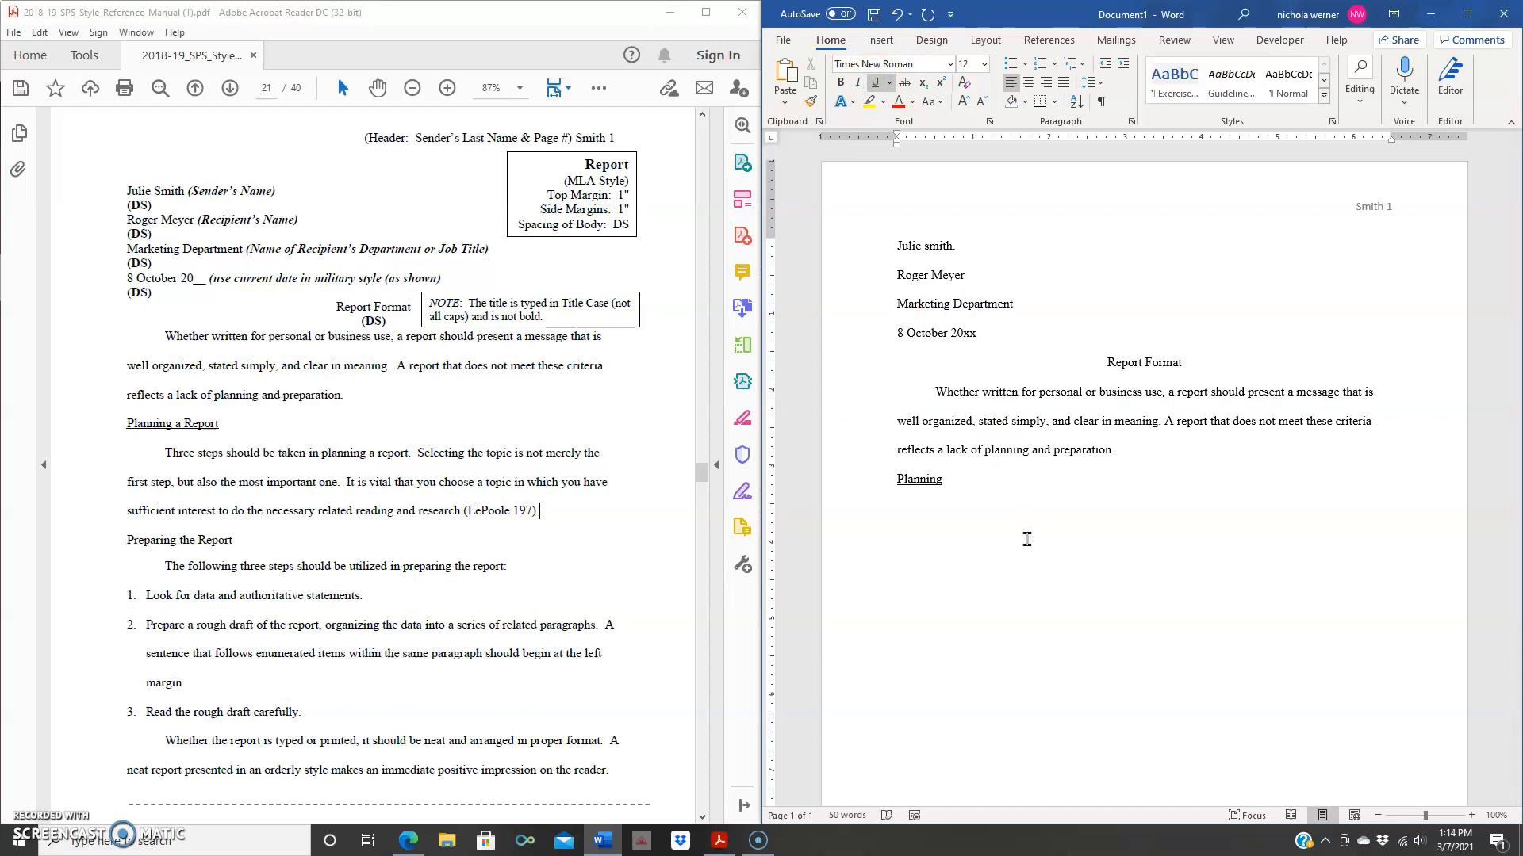
type("a R")
type("po")
key("BackSpace")
key("BackSpace")
type("Report")
left_click(876, 82)
- Copy the 'Three steps should be taken in planning a report' paragraph from the PDF and paste it under the heading
left_click_drag(536, 512, 164, 453)
right_click(199, 459)
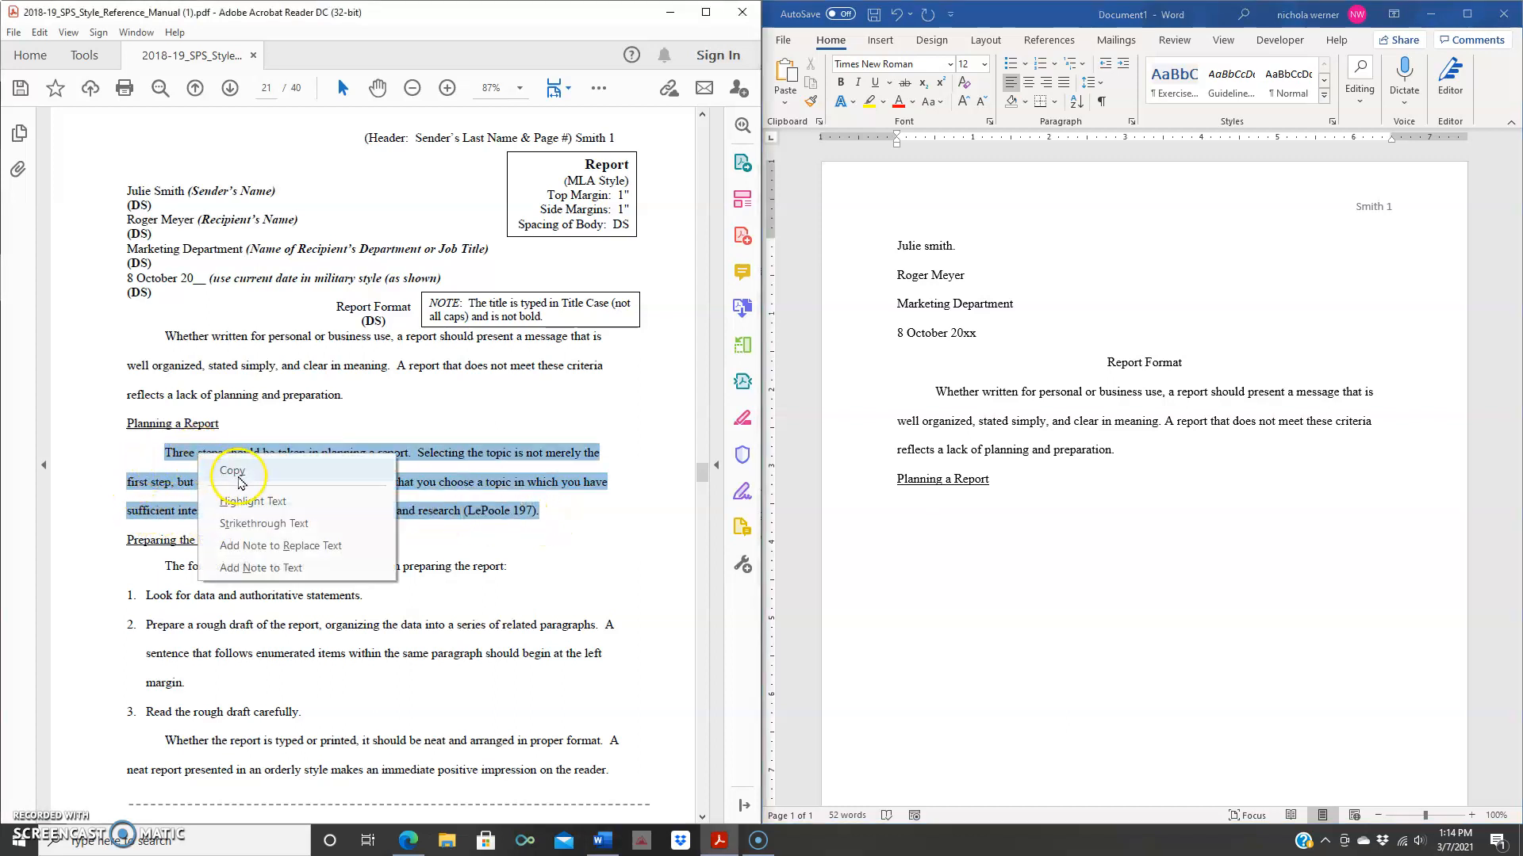
left_click(231, 471)
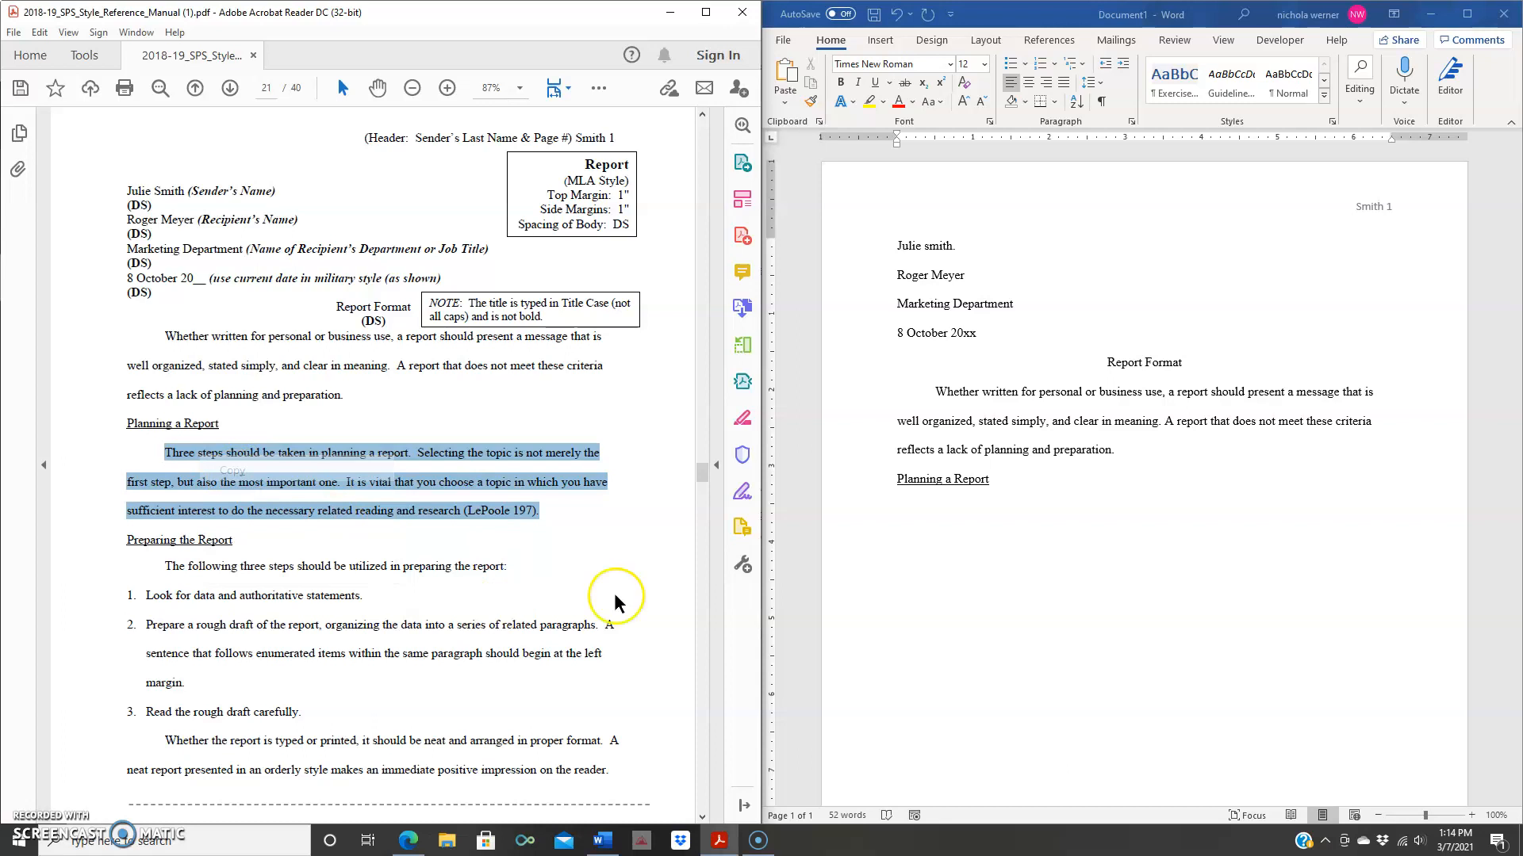
right_click(926, 509)
left_click(990, 587)
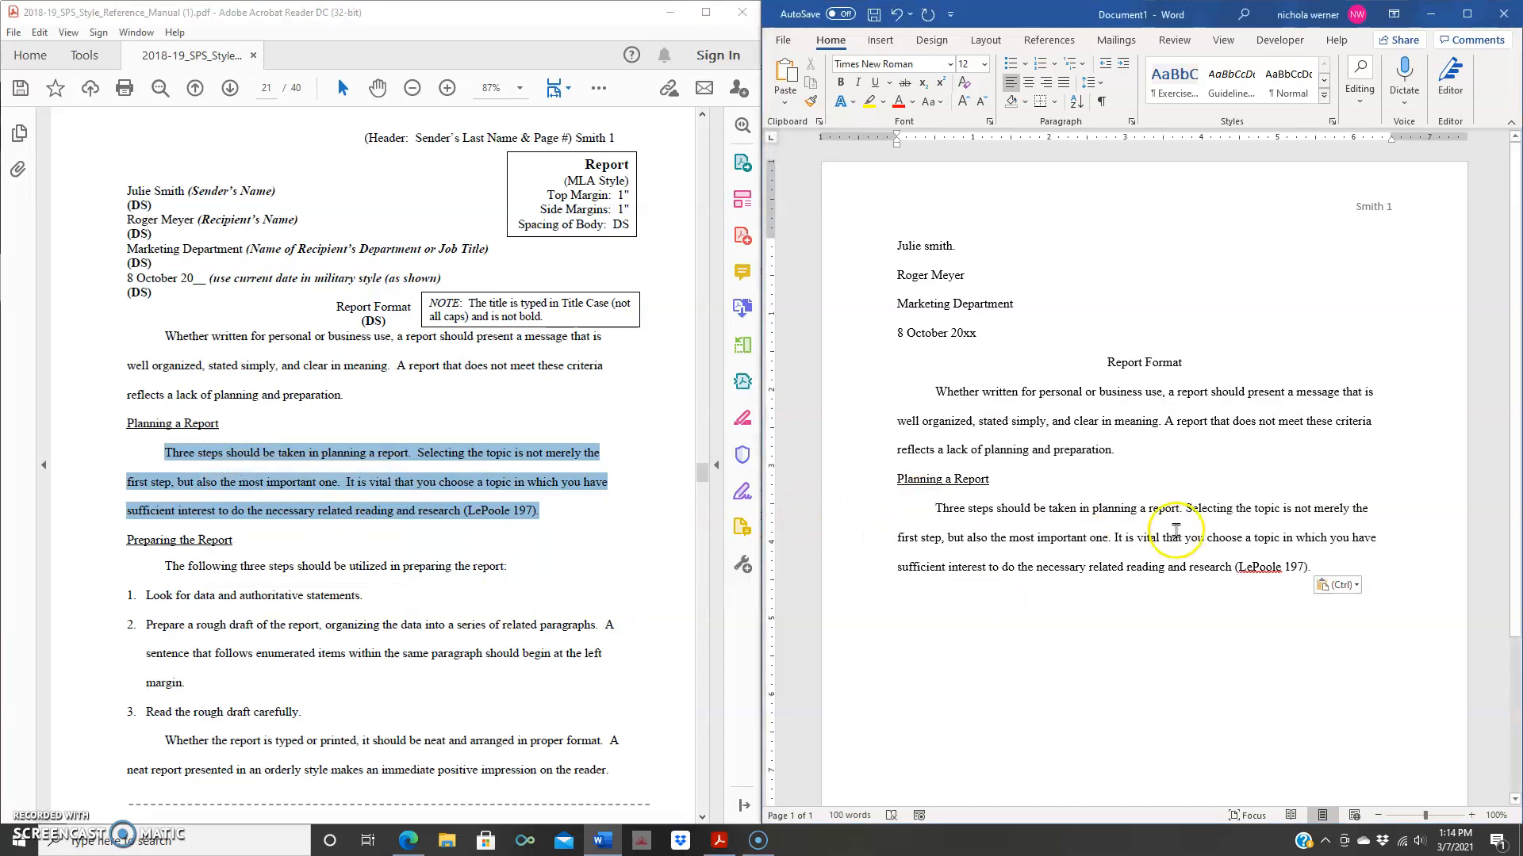
key("Return")
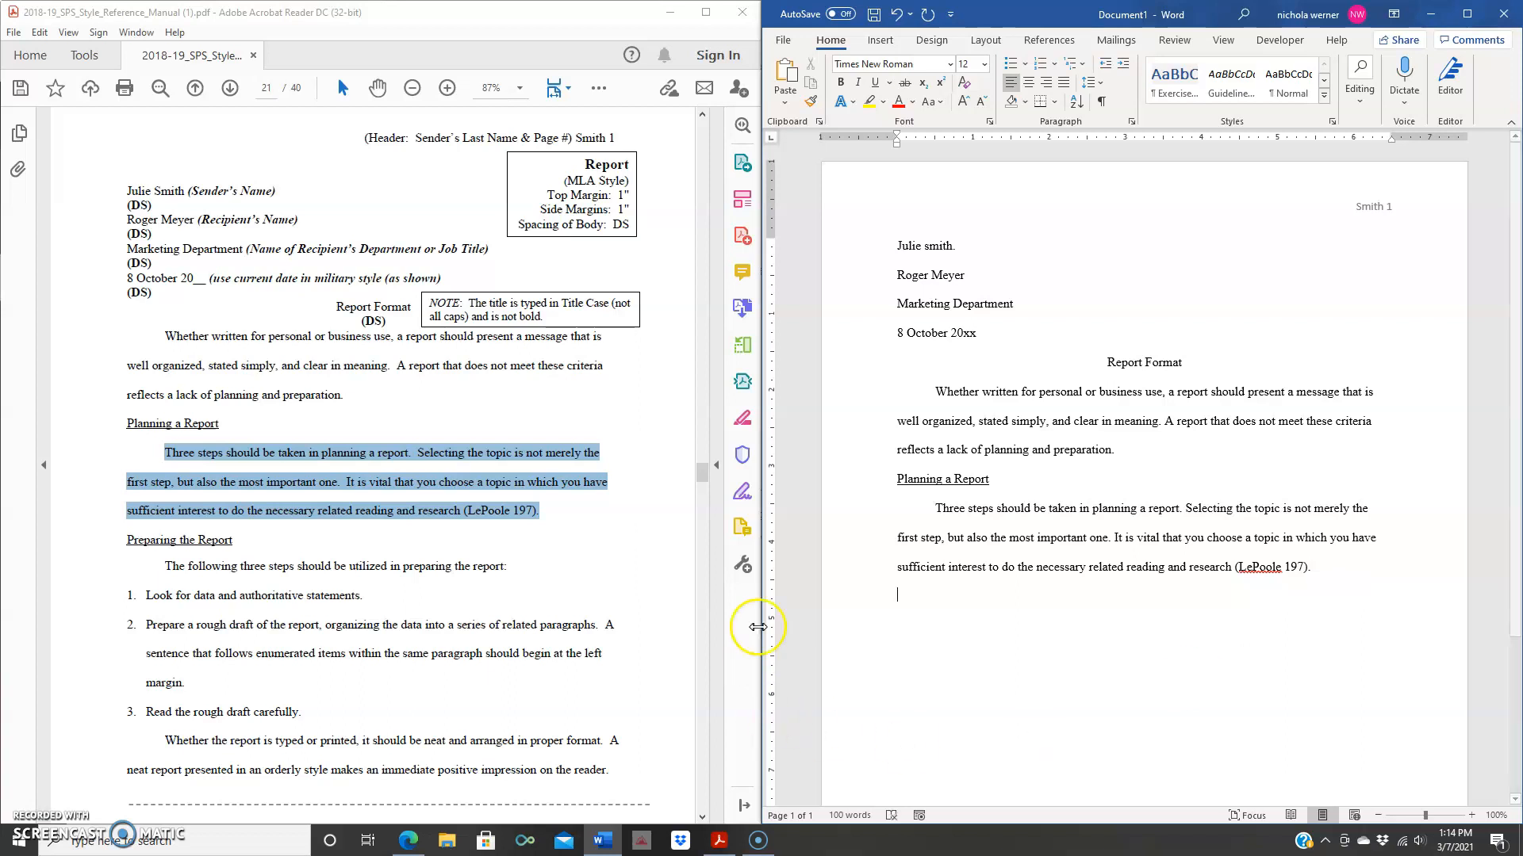
left_click(660, 408)
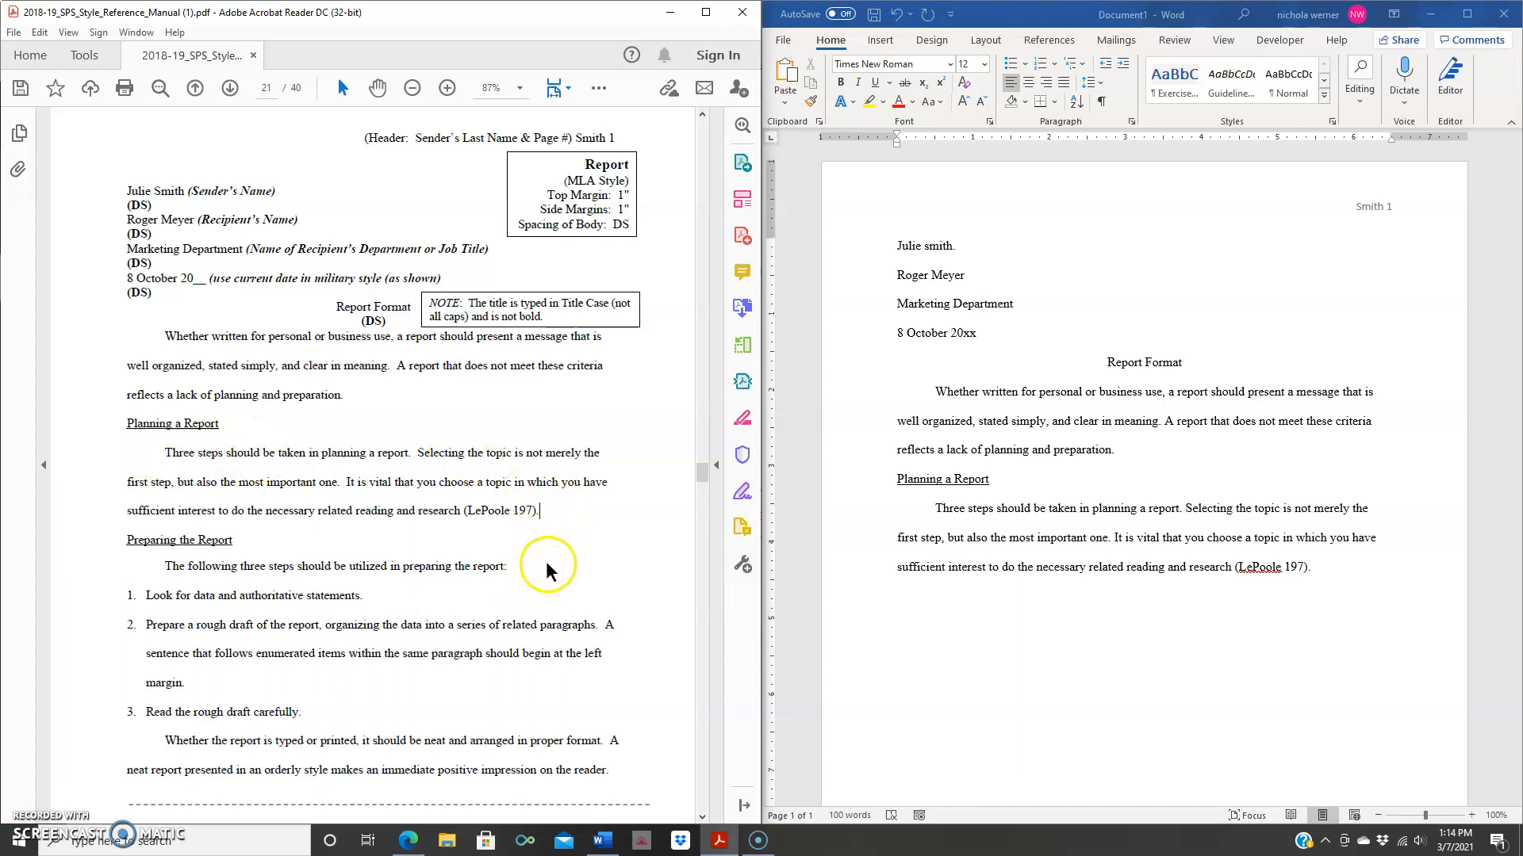
scroll(548, 559, "down", 3)
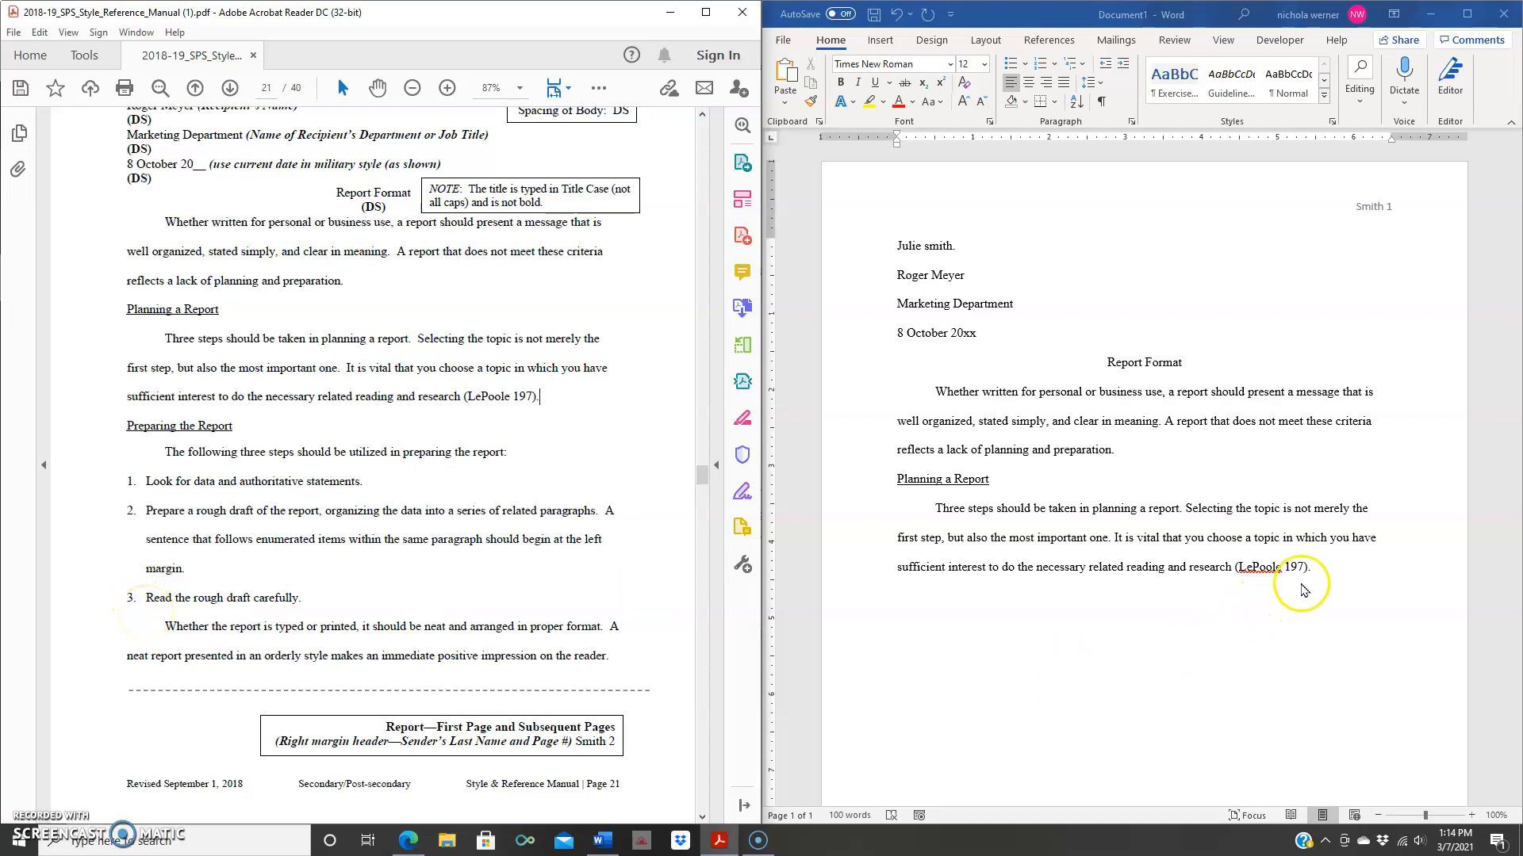
- On a new line after the planning paragraph, type the underlined heading 'Preparing the Report'
left_click(1325, 563)
key("Return")
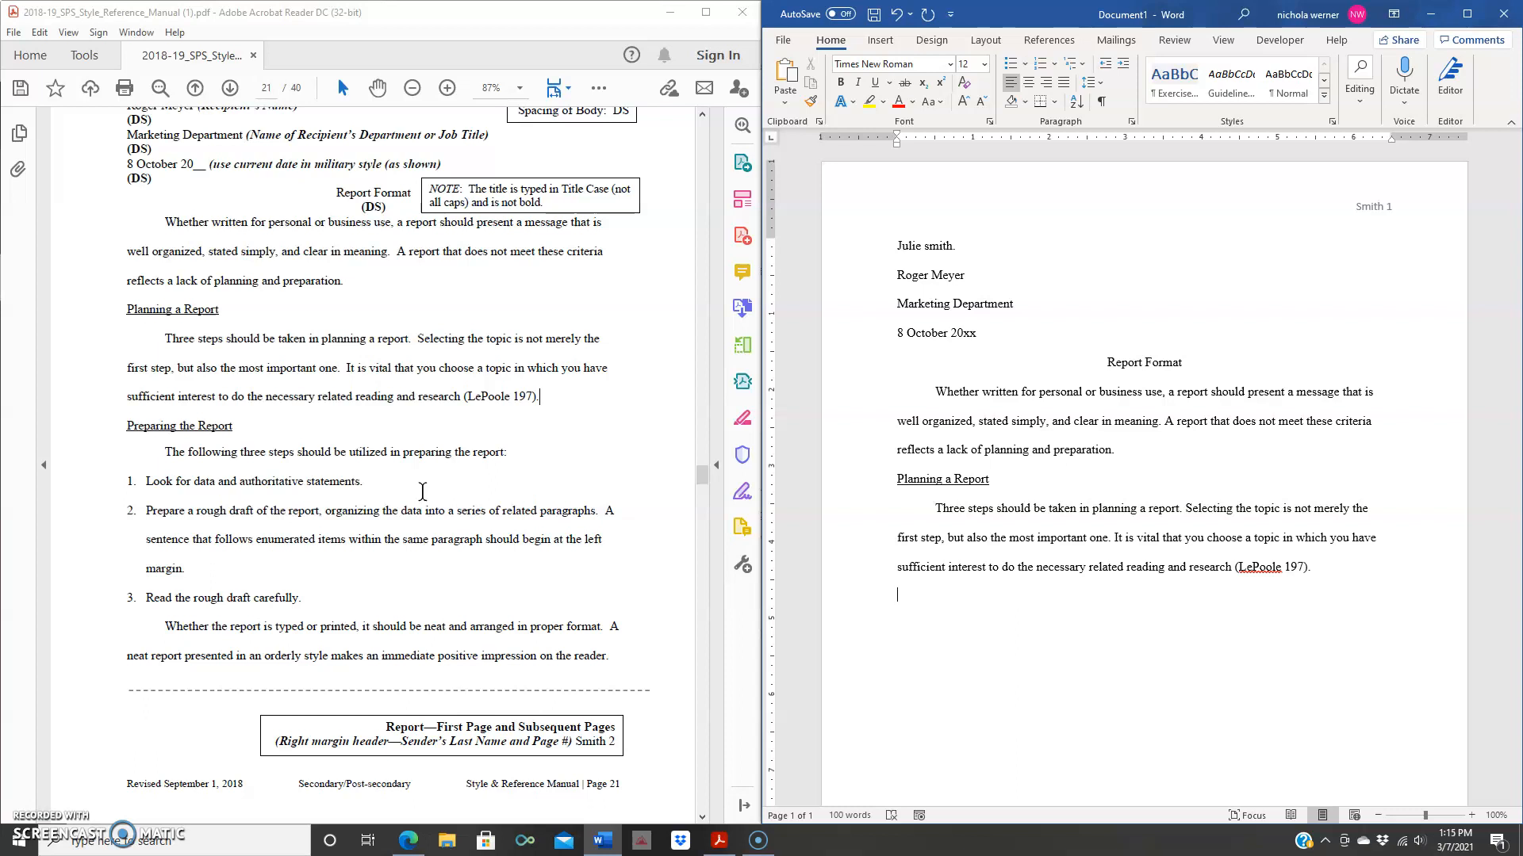
left_click(876, 83)
type("Preparing the Reop")
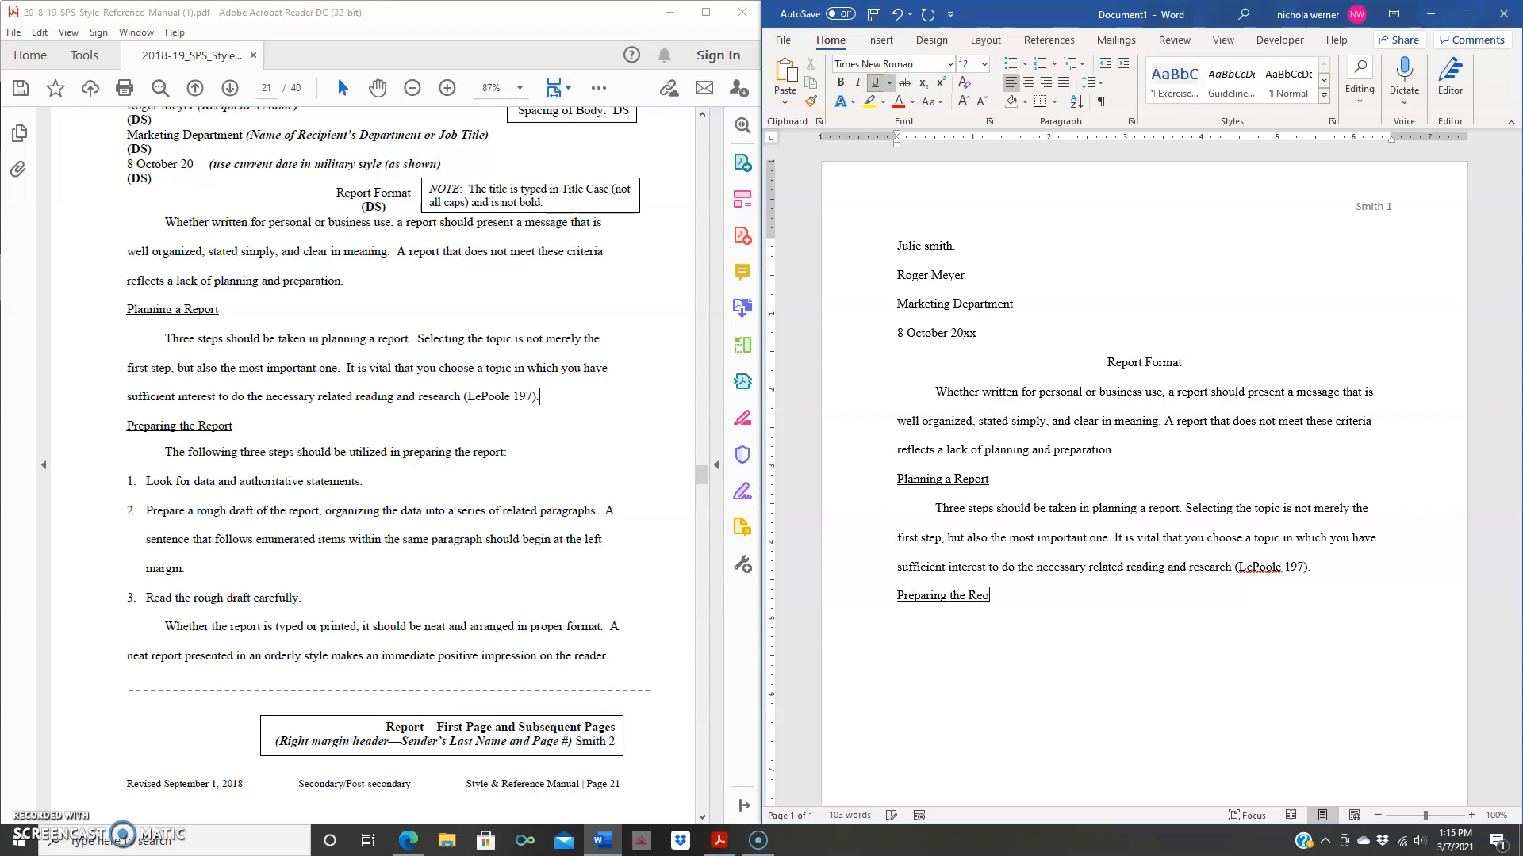
key("BackSpace")
key("BackSpace")
key("BackSpace")
type("por")
left_click(874, 85)
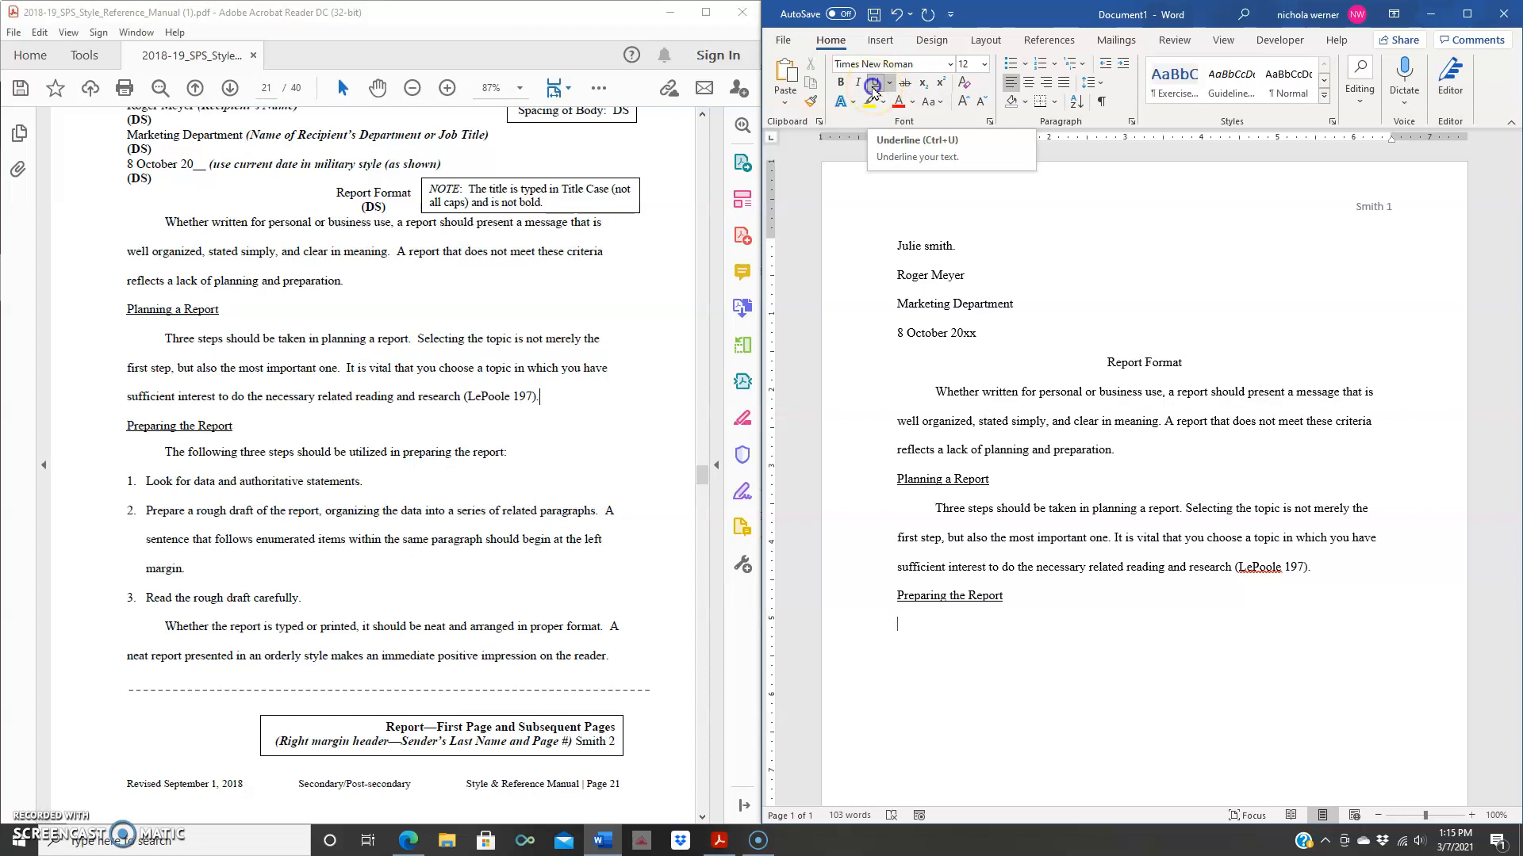
left_click(875, 92)
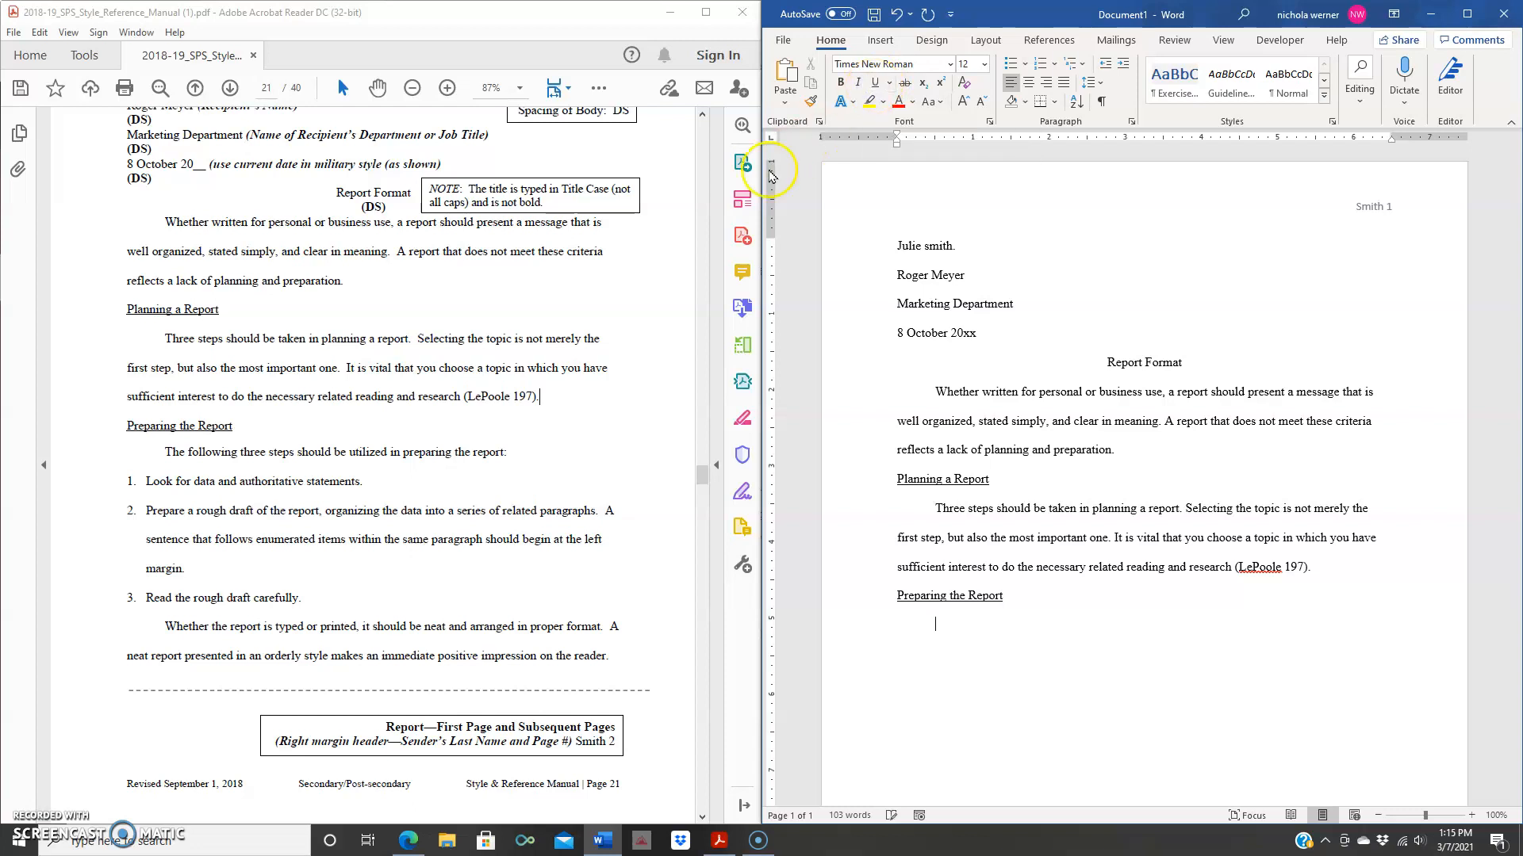
left_click_drag(507, 452, 164, 450)
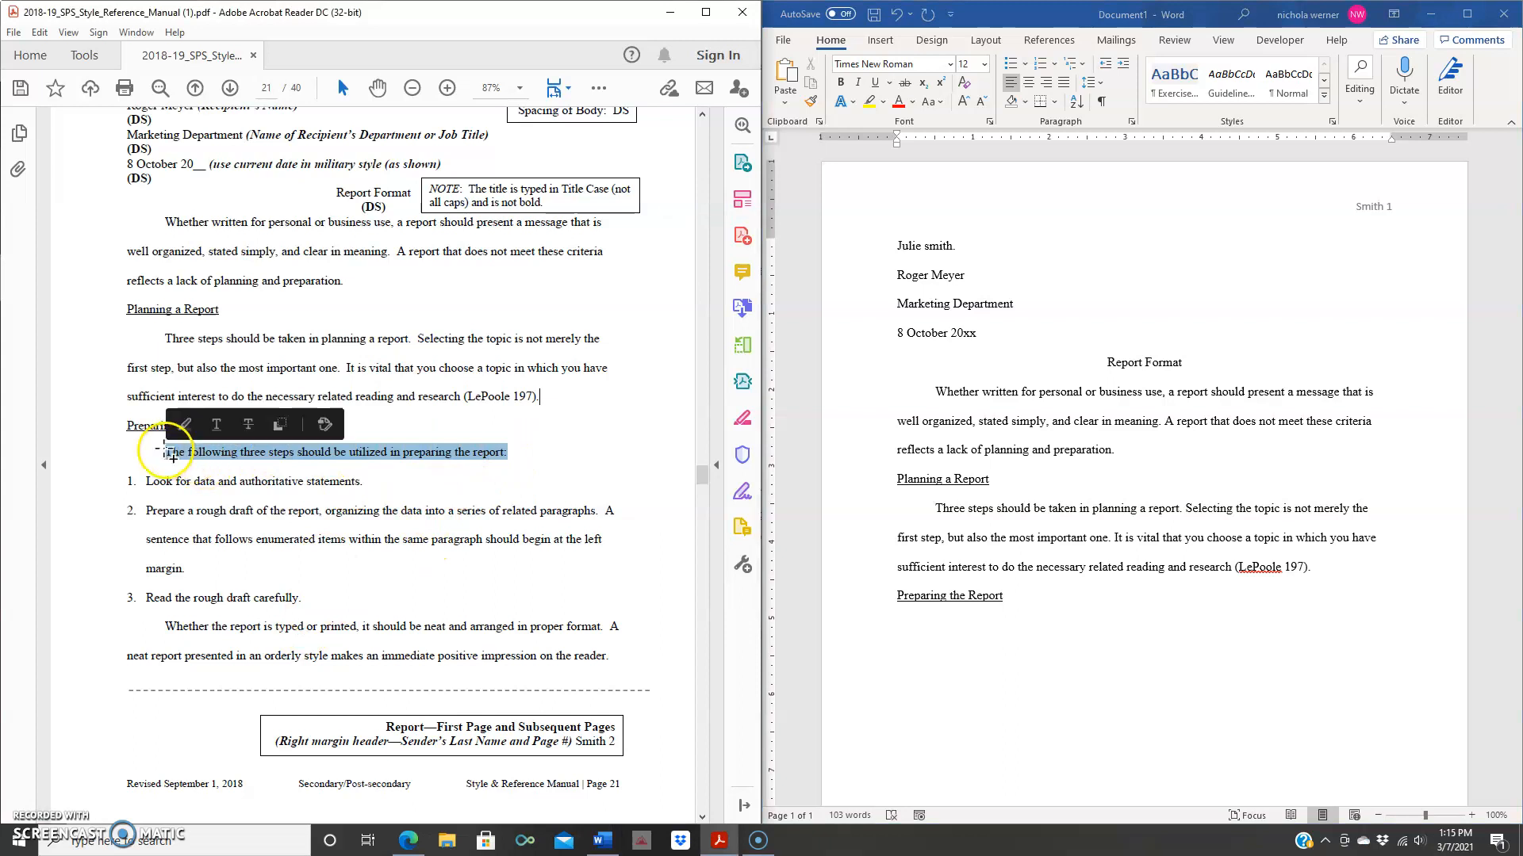
- Paste 'The following three steps should be utilized in preparing the report:' below the heading, keeping source formatting
right_click(208, 454)
left_click(231, 467)
left_click(931, 624)
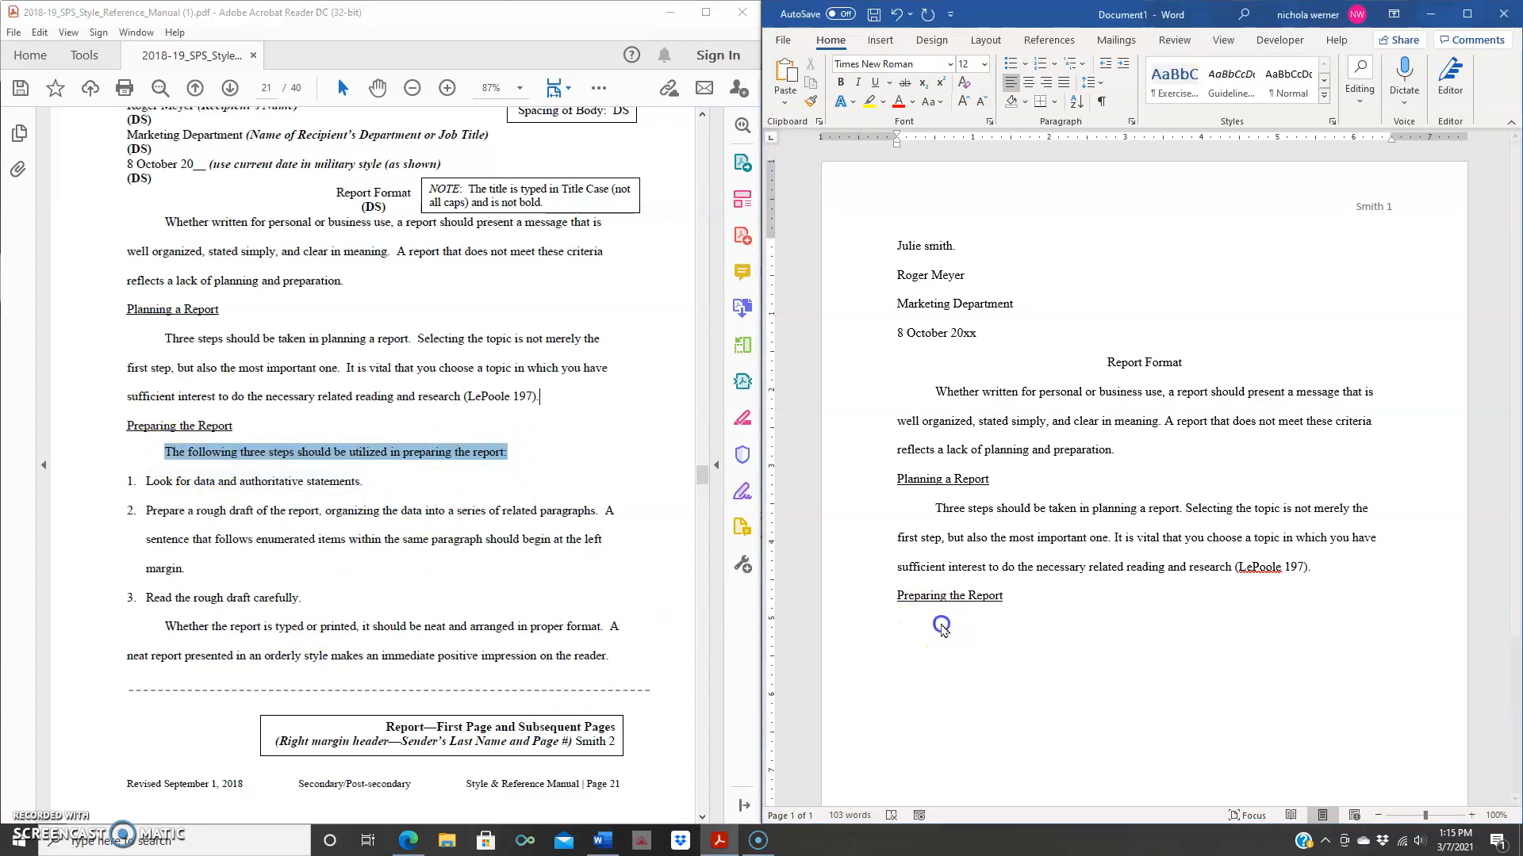
right_click(934, 624)
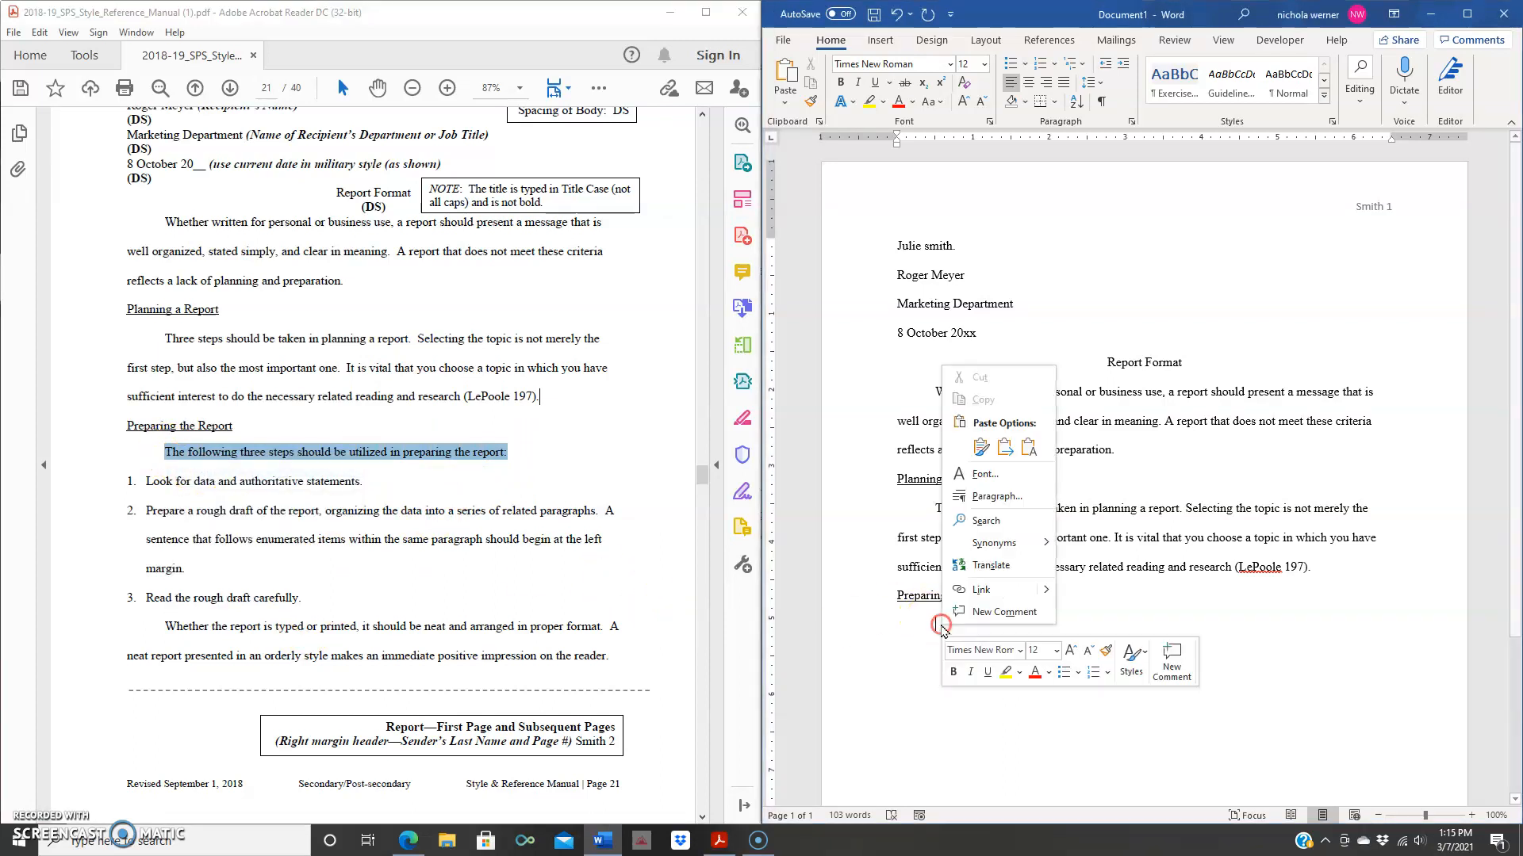
left_click(1004, 448)
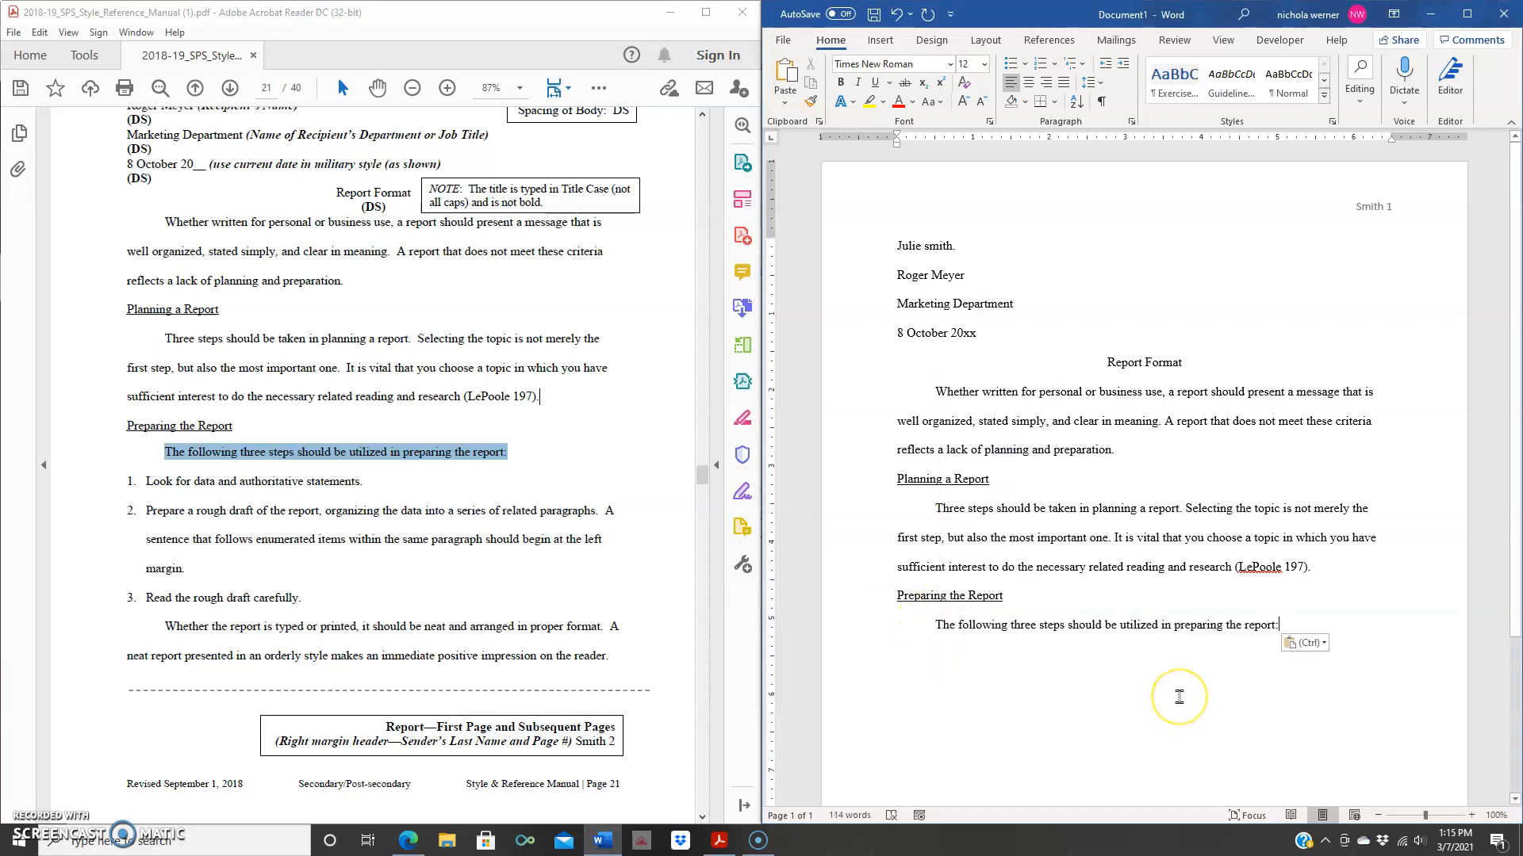
key("Return")
type("1")
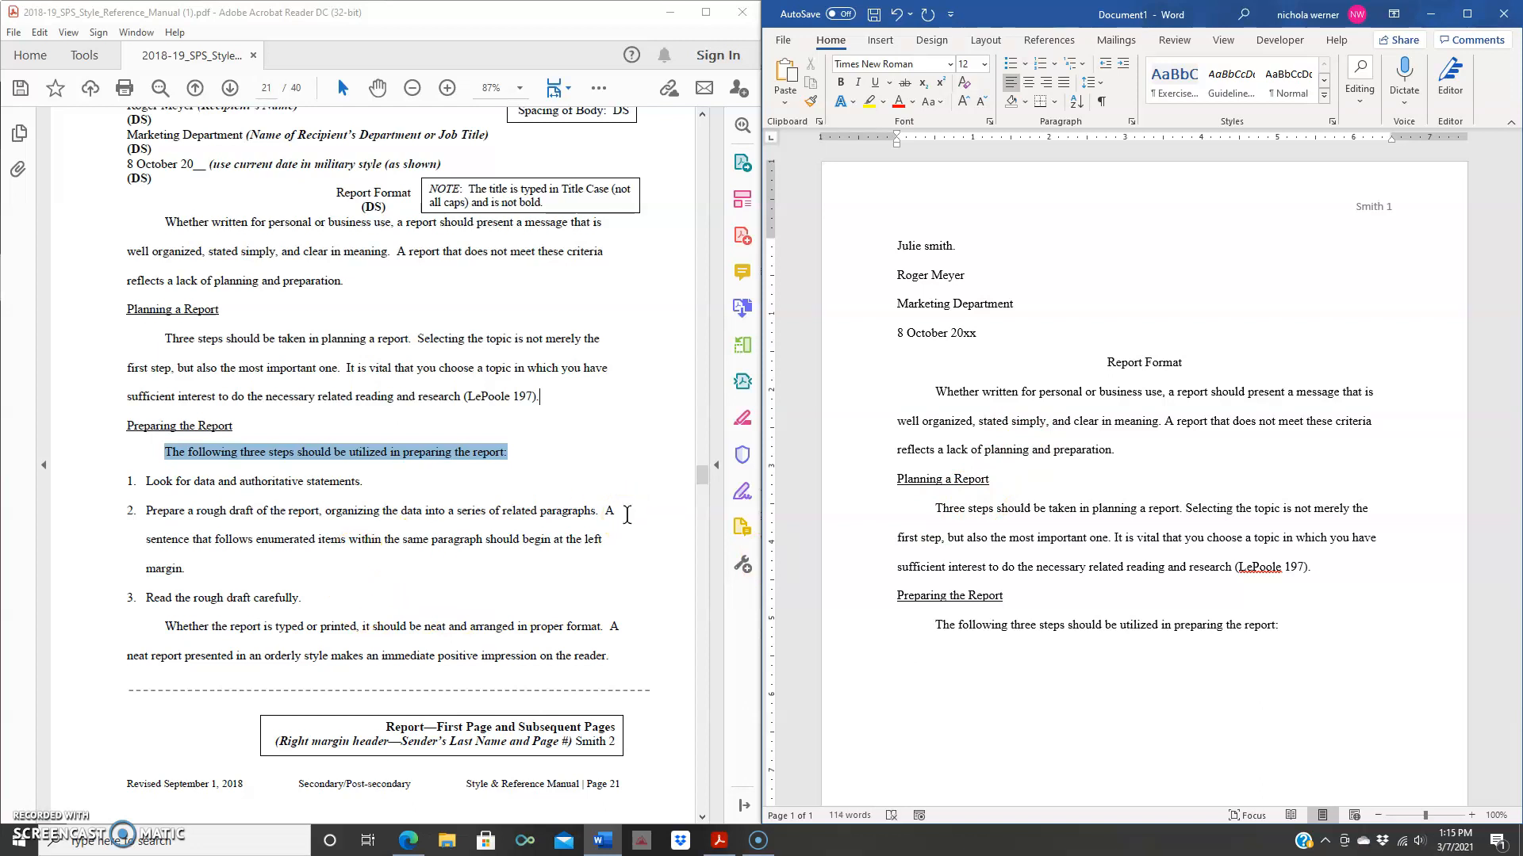
- Type the two numbered items 'the cat sat in the mat.' and 'The dog sat on the bog.'
left_click(1053, 65)
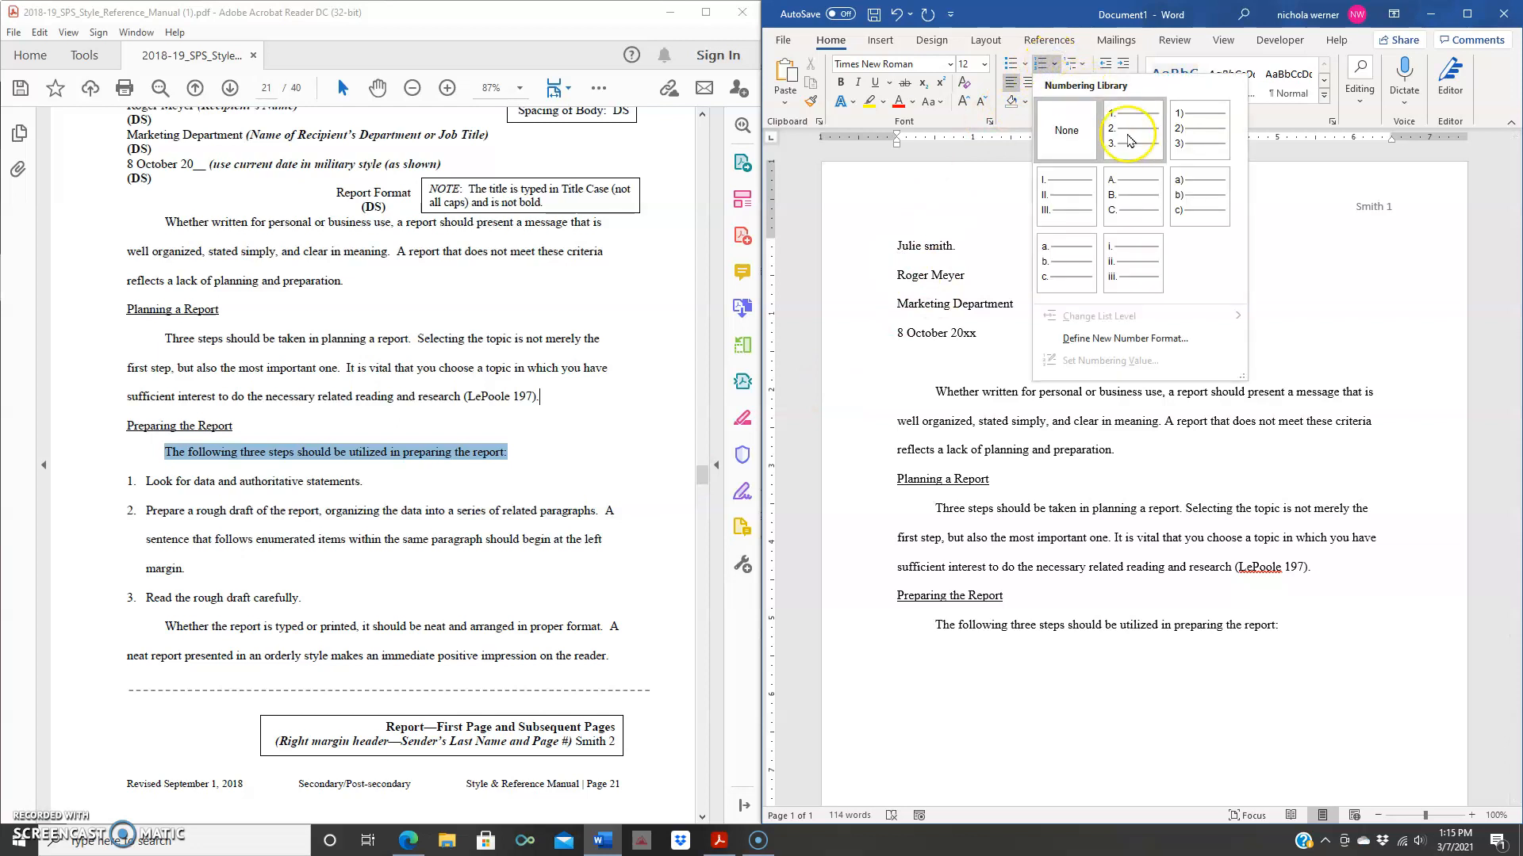
left_click(1133, 129)
left_click(958, 588)
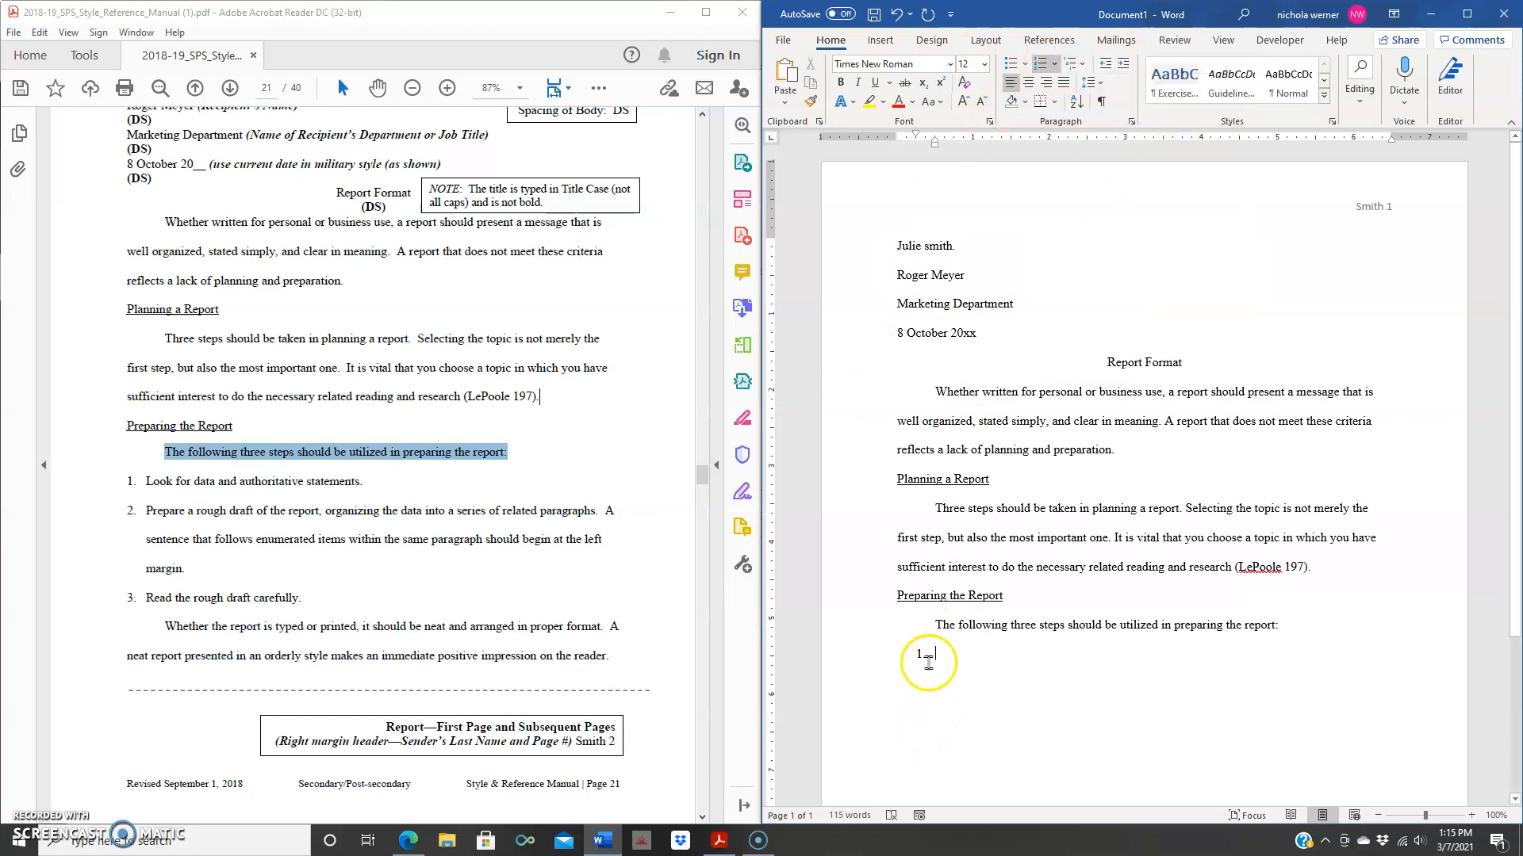
key("BackSpace")
key("BackSpace")
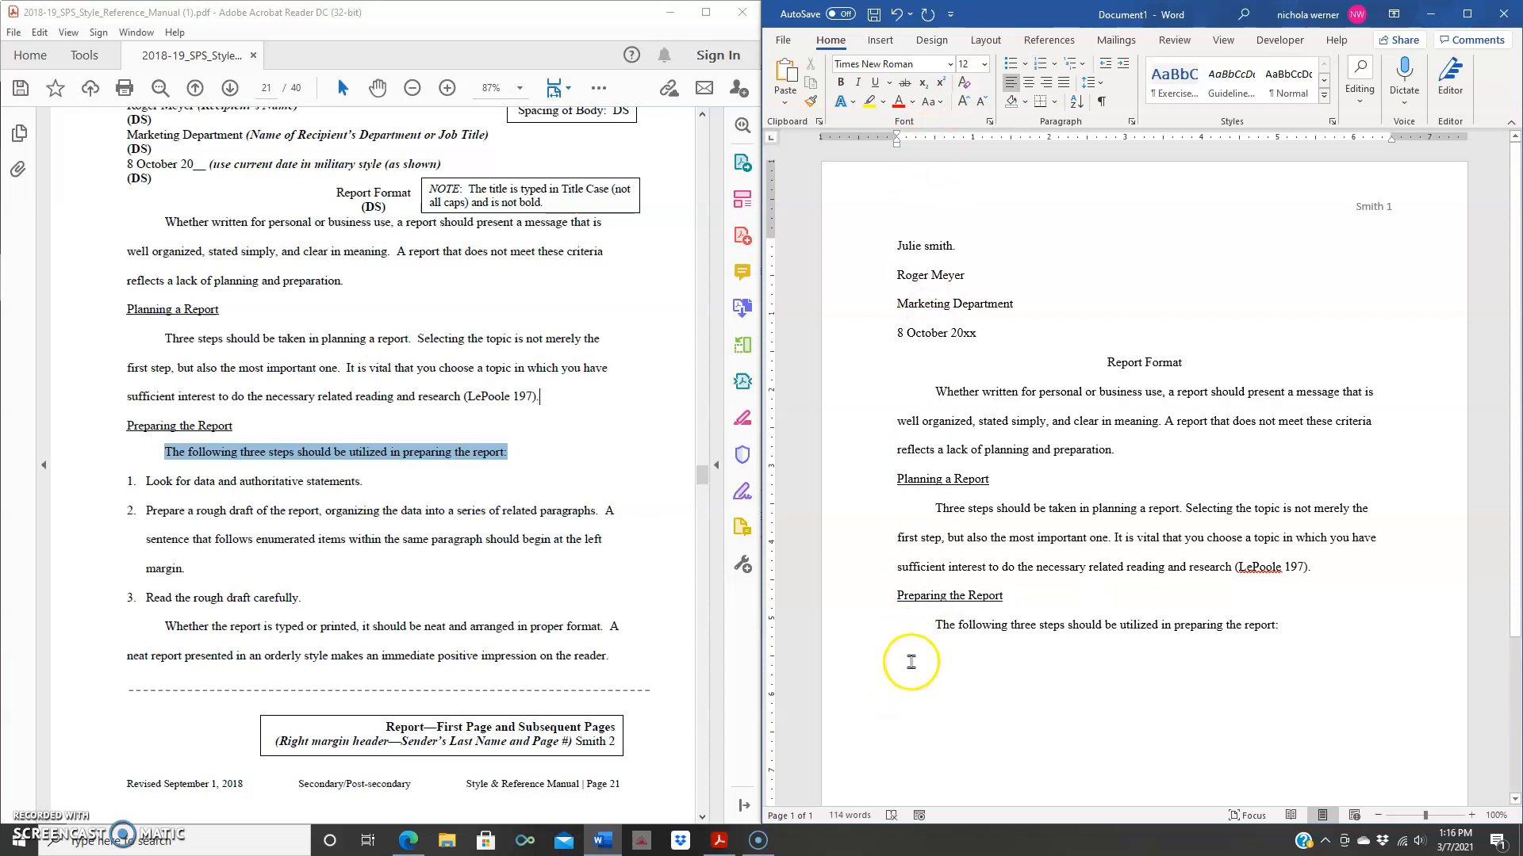
type("1. ")
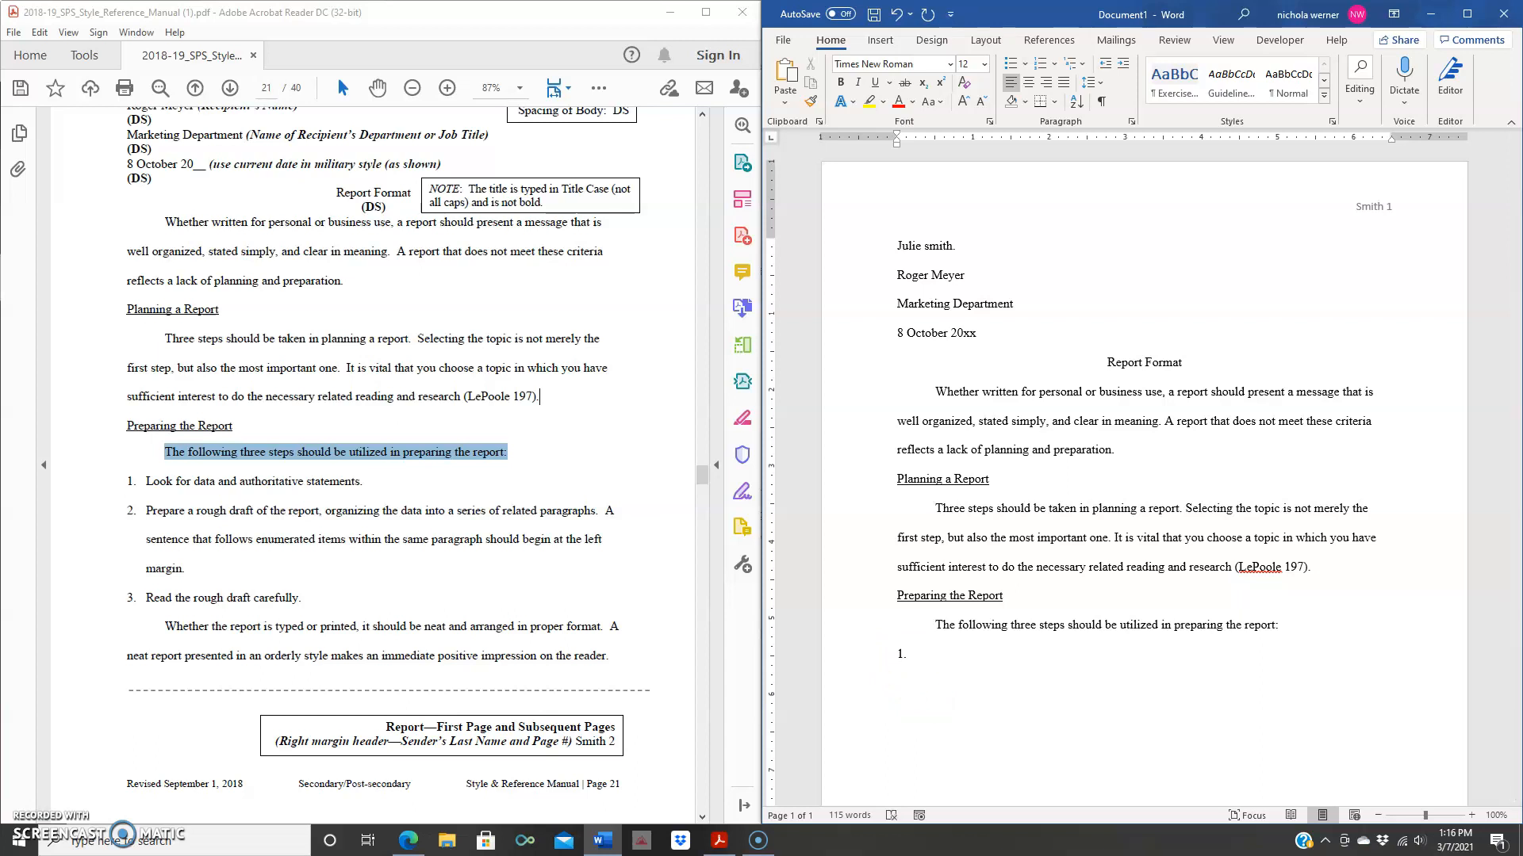
type("the ")
type("cat")
type(" sat")
type(" in the ma")
type(".")
type(" The ")
type("dog ")
type("sa")
type("t on the")
type(" bo")
type("g")
type(".")
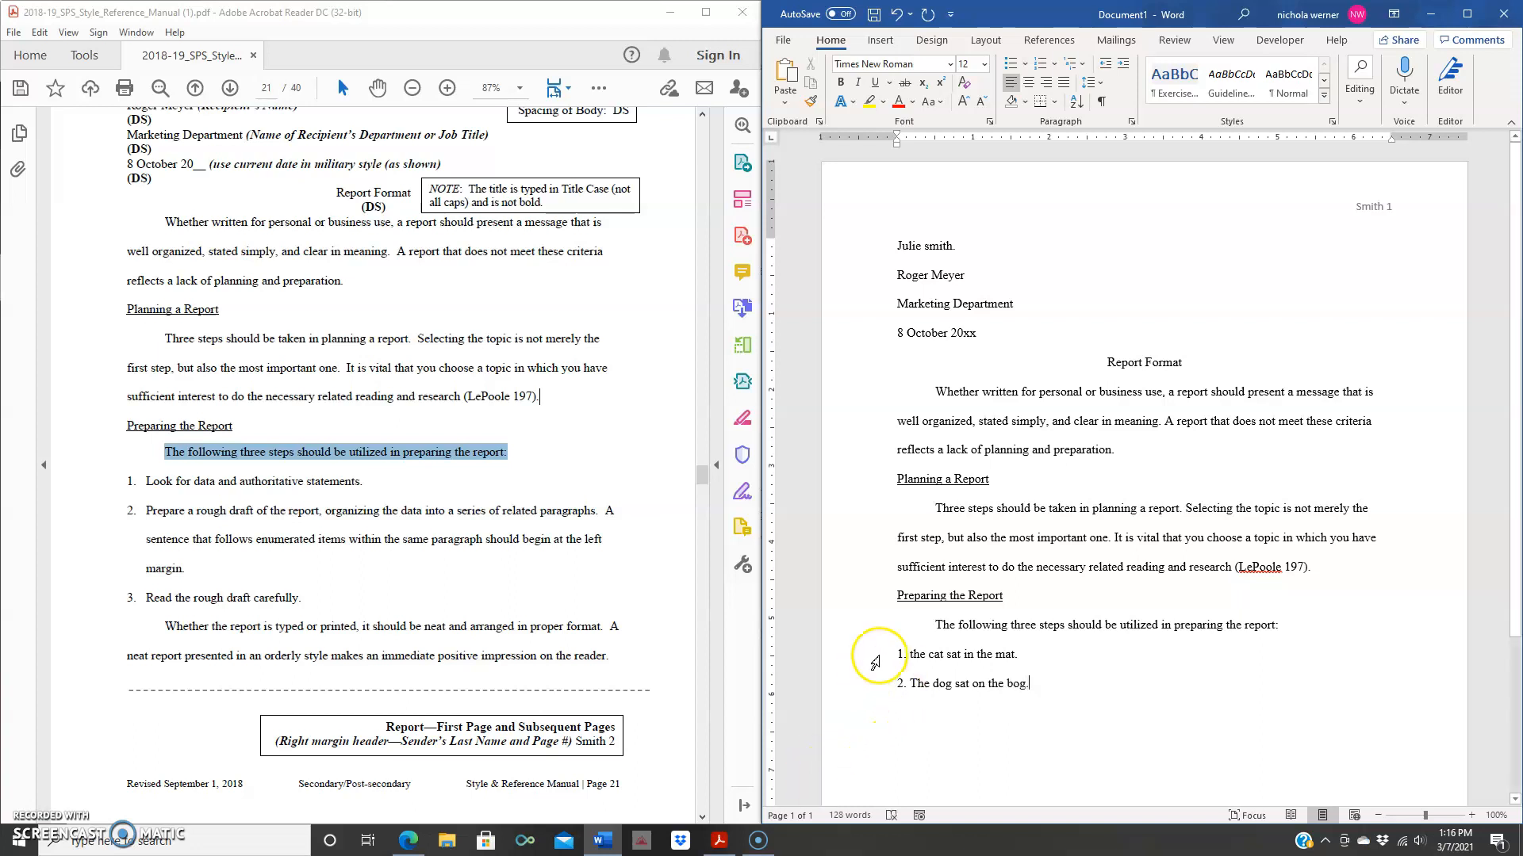
- Capitalize 'The' at the start of item 1 and add an empty line below item 2
left_click(913, 652)
key("Delete")
type("T")
key("BackSpace")
type("t")
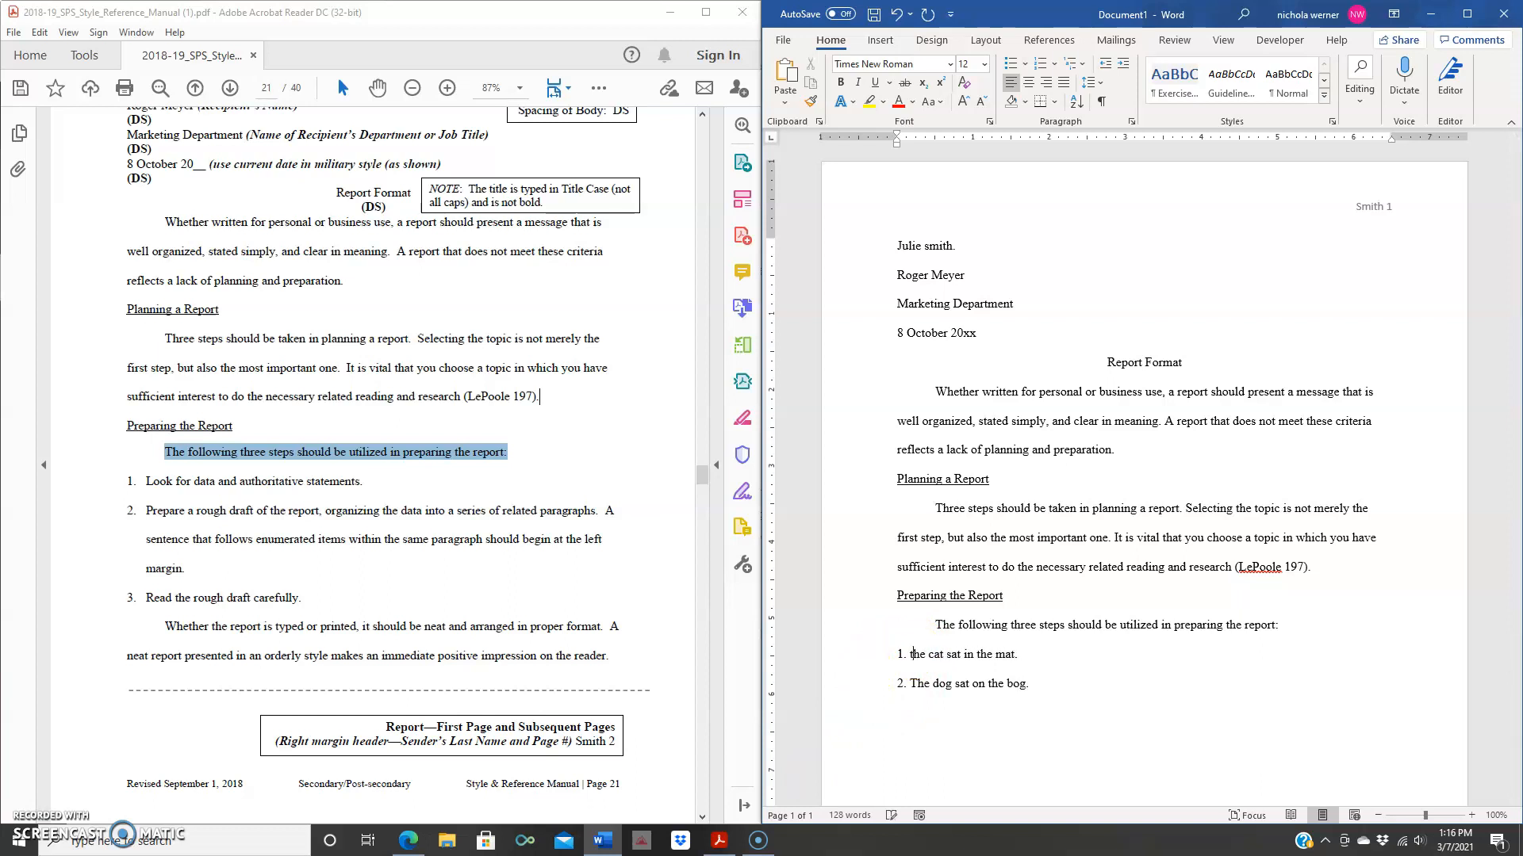
key("BackSpace")
type("T")
left_click(1049, 688)
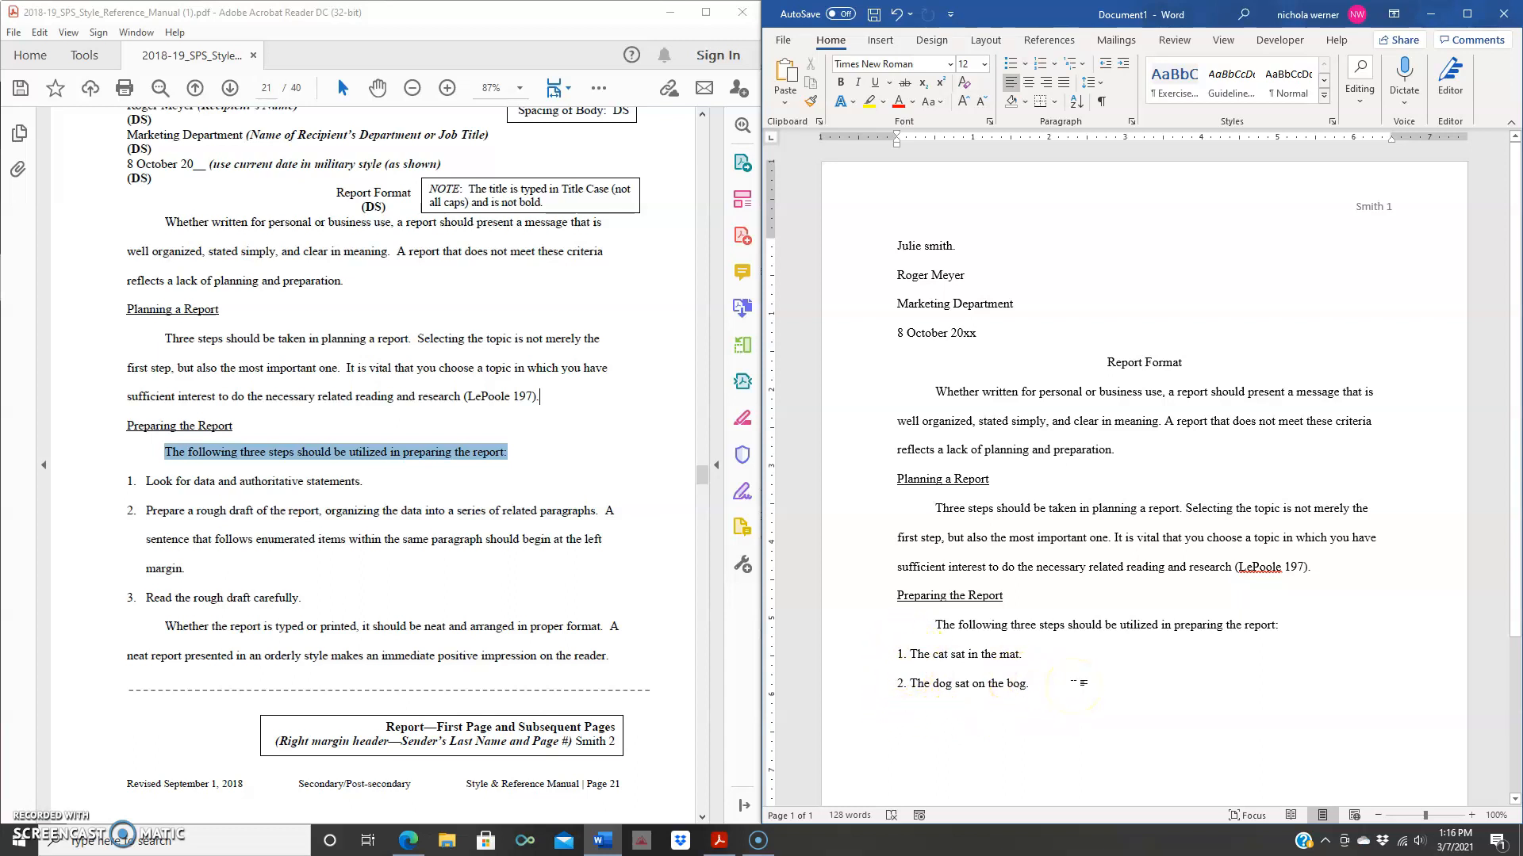
key("Return")
- Copy the 'Whether the report is typed or printed' paragraph from the PDF and paste it below item 2
left_click_drag(612, 655, 148, 623)
right_click(248, 637)
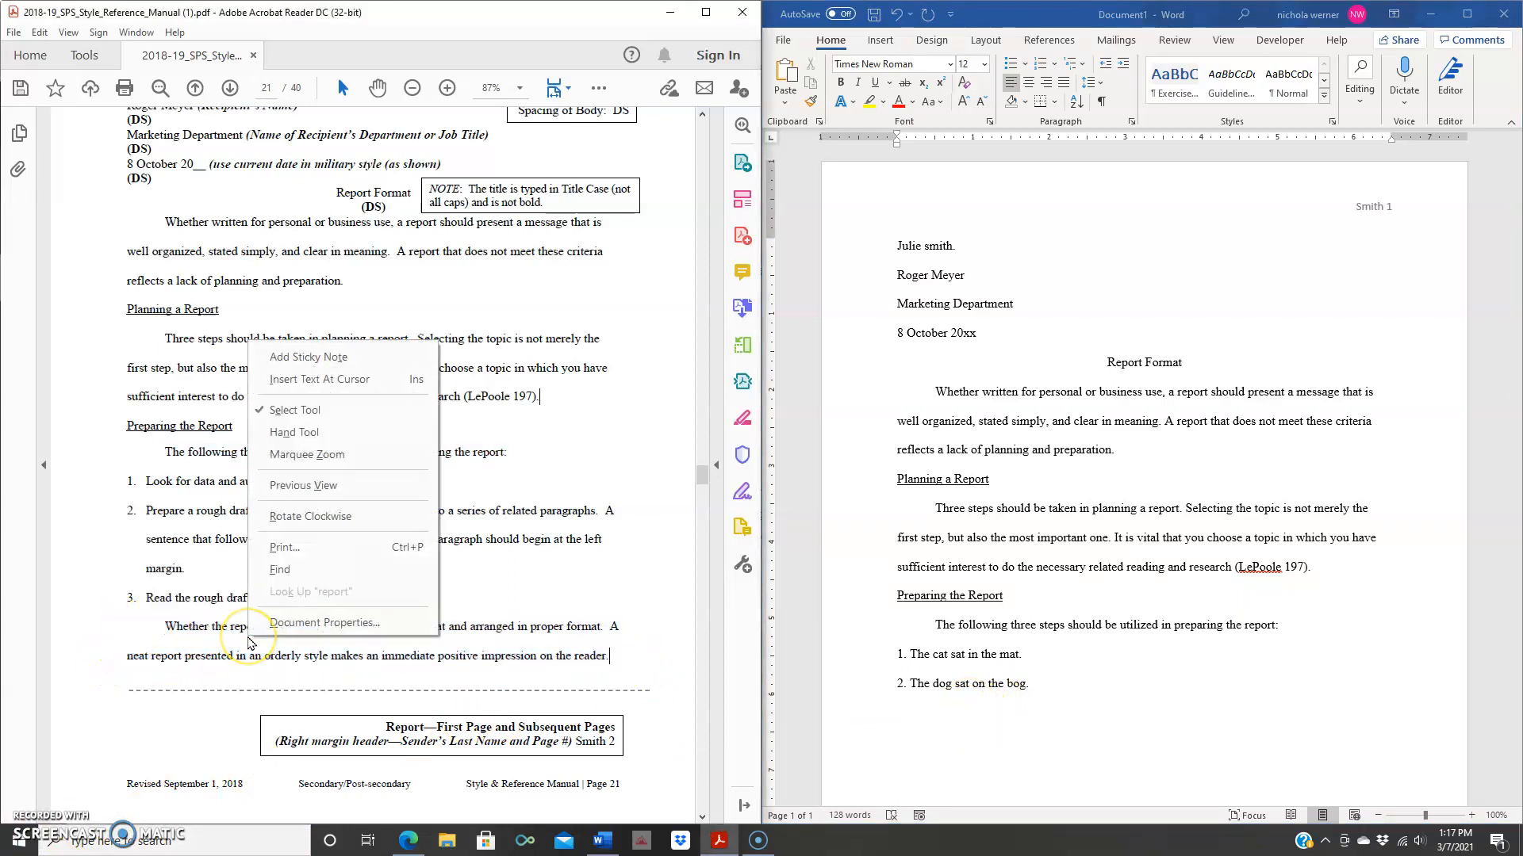
left_click(612, 655)
left_click_drag(612, 655, 153, 626)
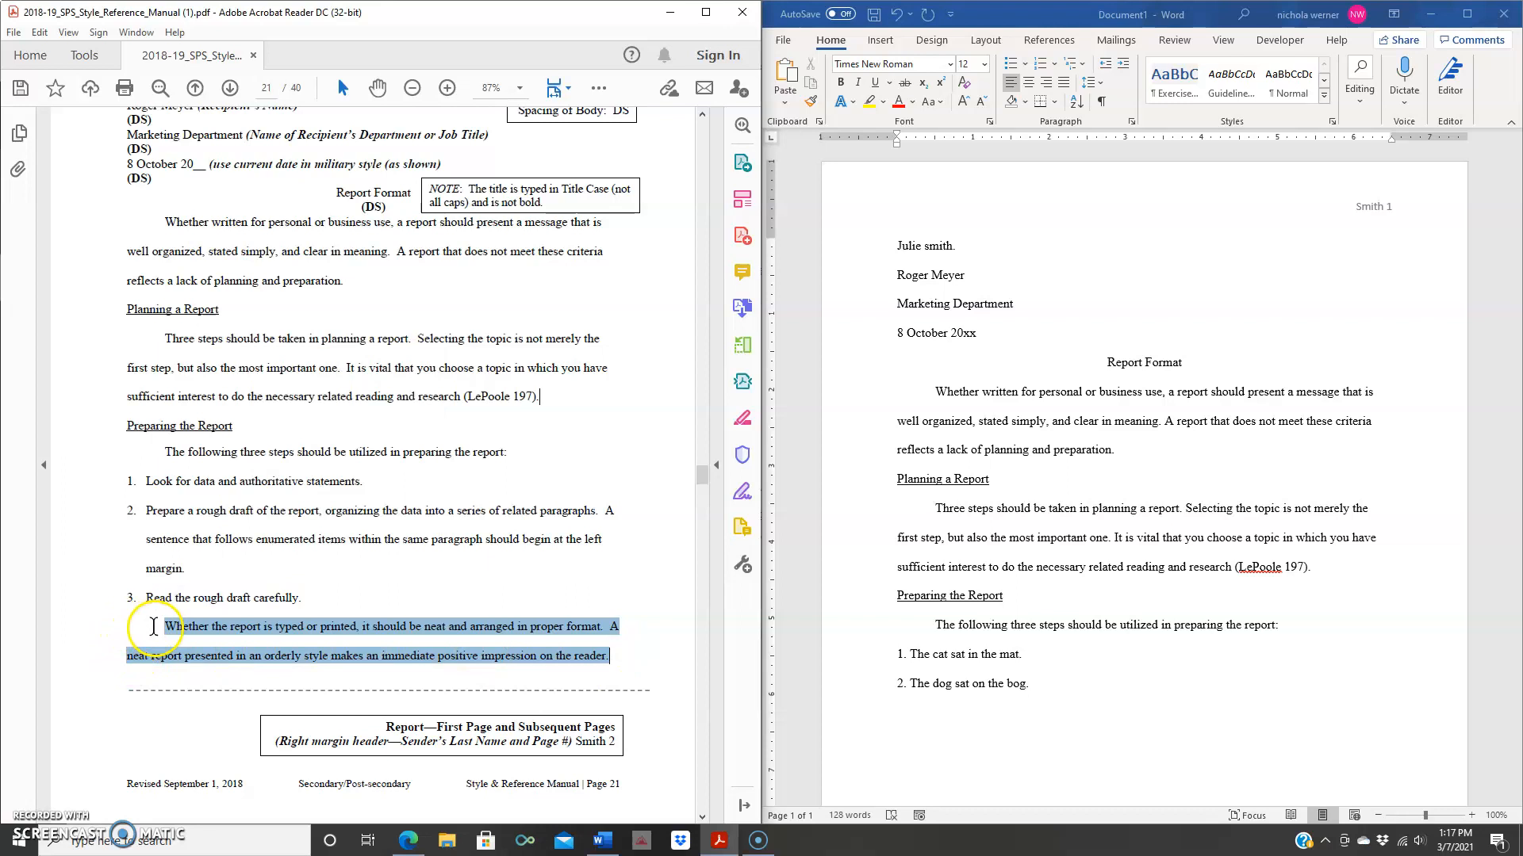
right_click(202, 636)
left_click(612, 655)
left_click_drag(612, 655, 132, 632)
mouse_move(127, 632)
left_mouse_down()
mouse_move(126, 601)
mouse_move(127, 622)
mouse_move(159, 629)
mouse_move(126, 634)
mouse_move(183, 633)
left_mouse_up()
right_click(182, 633)
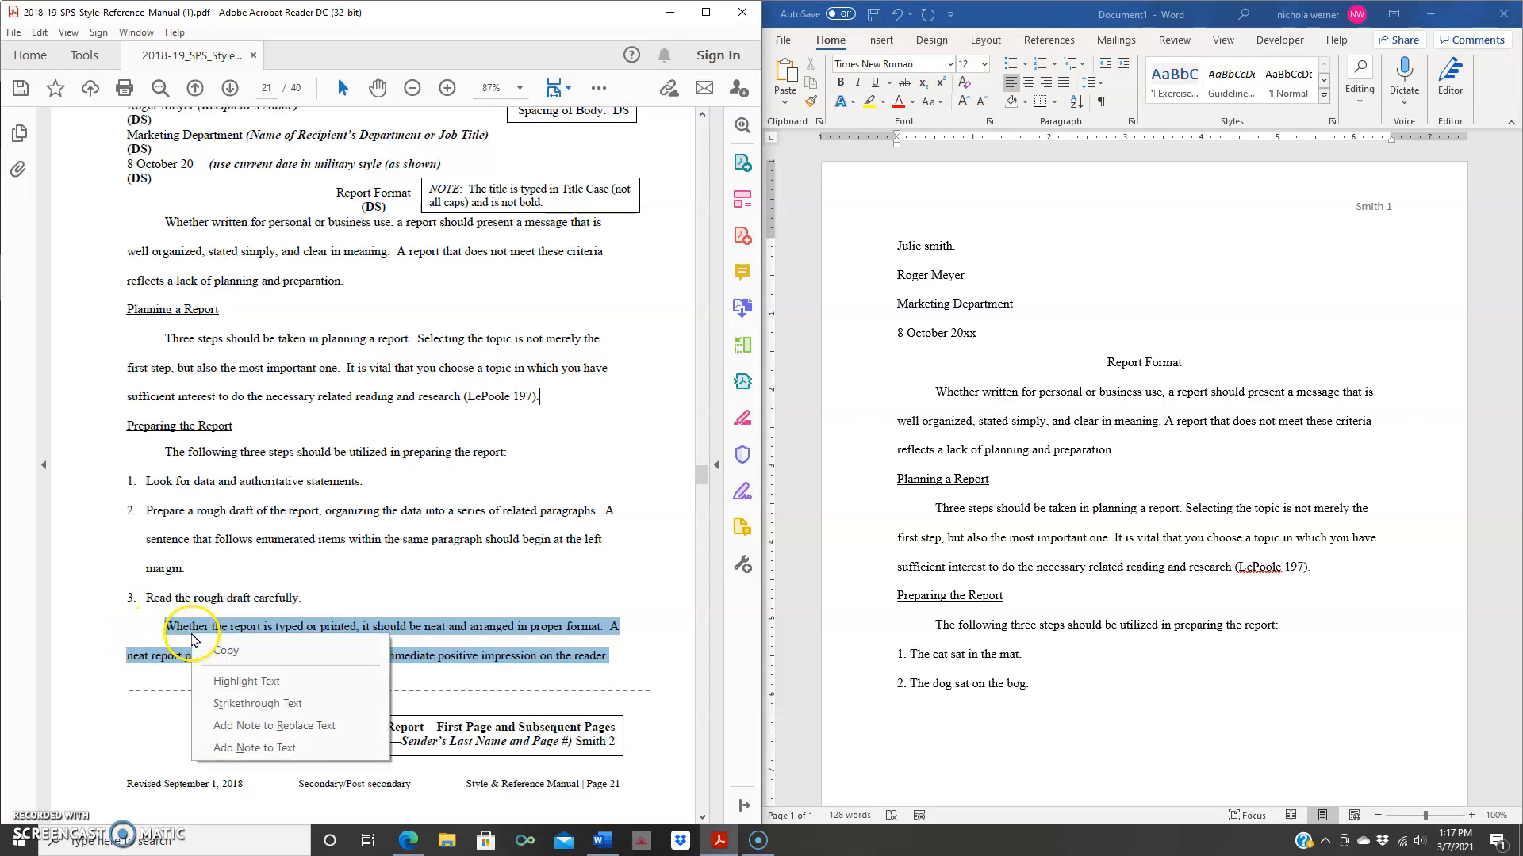
left_click(210, 638)
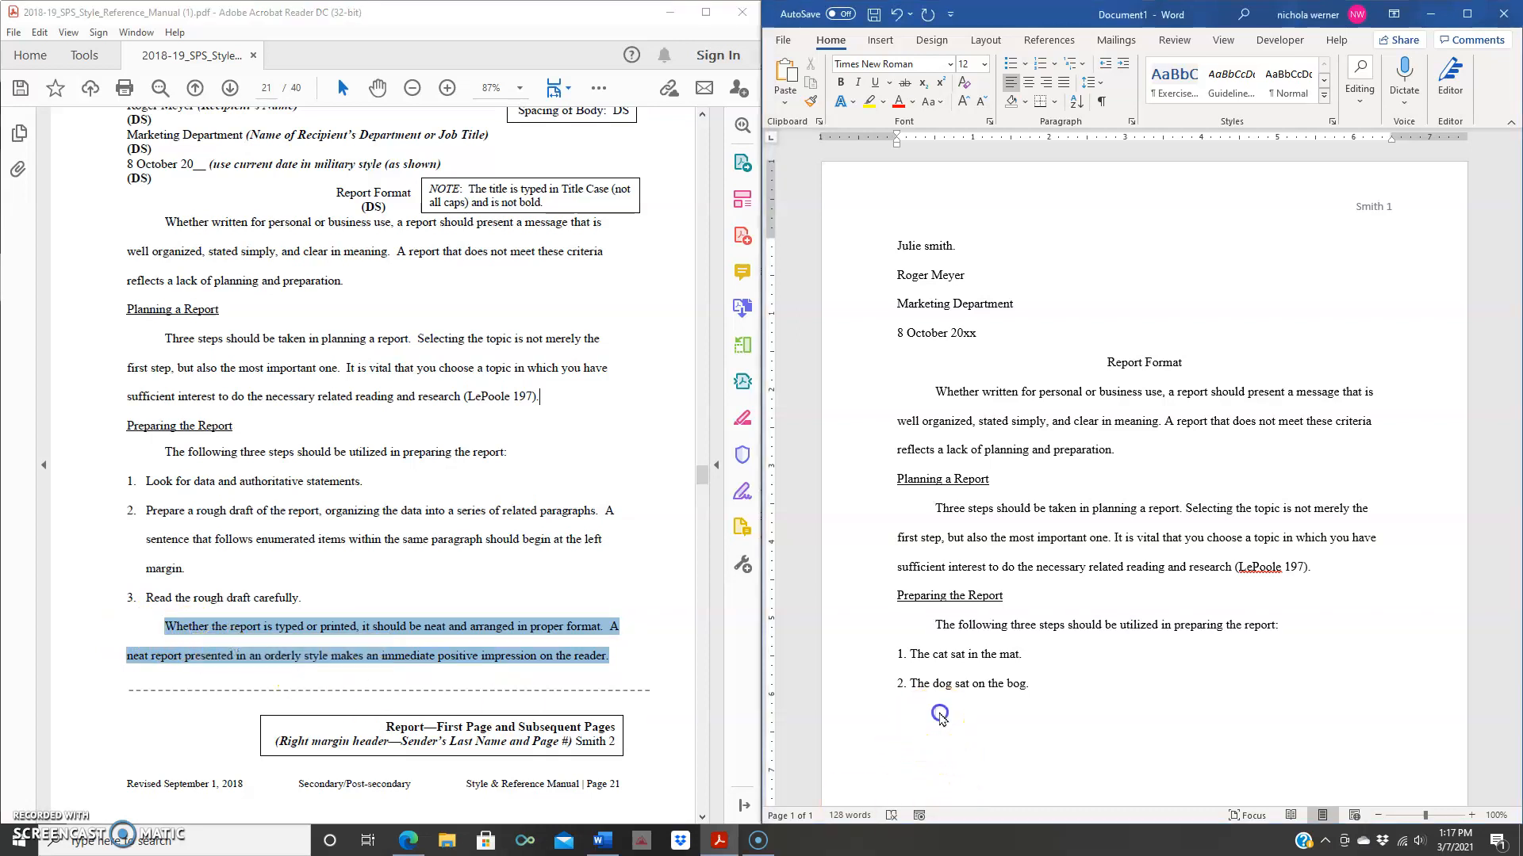
right_click(938, 712)
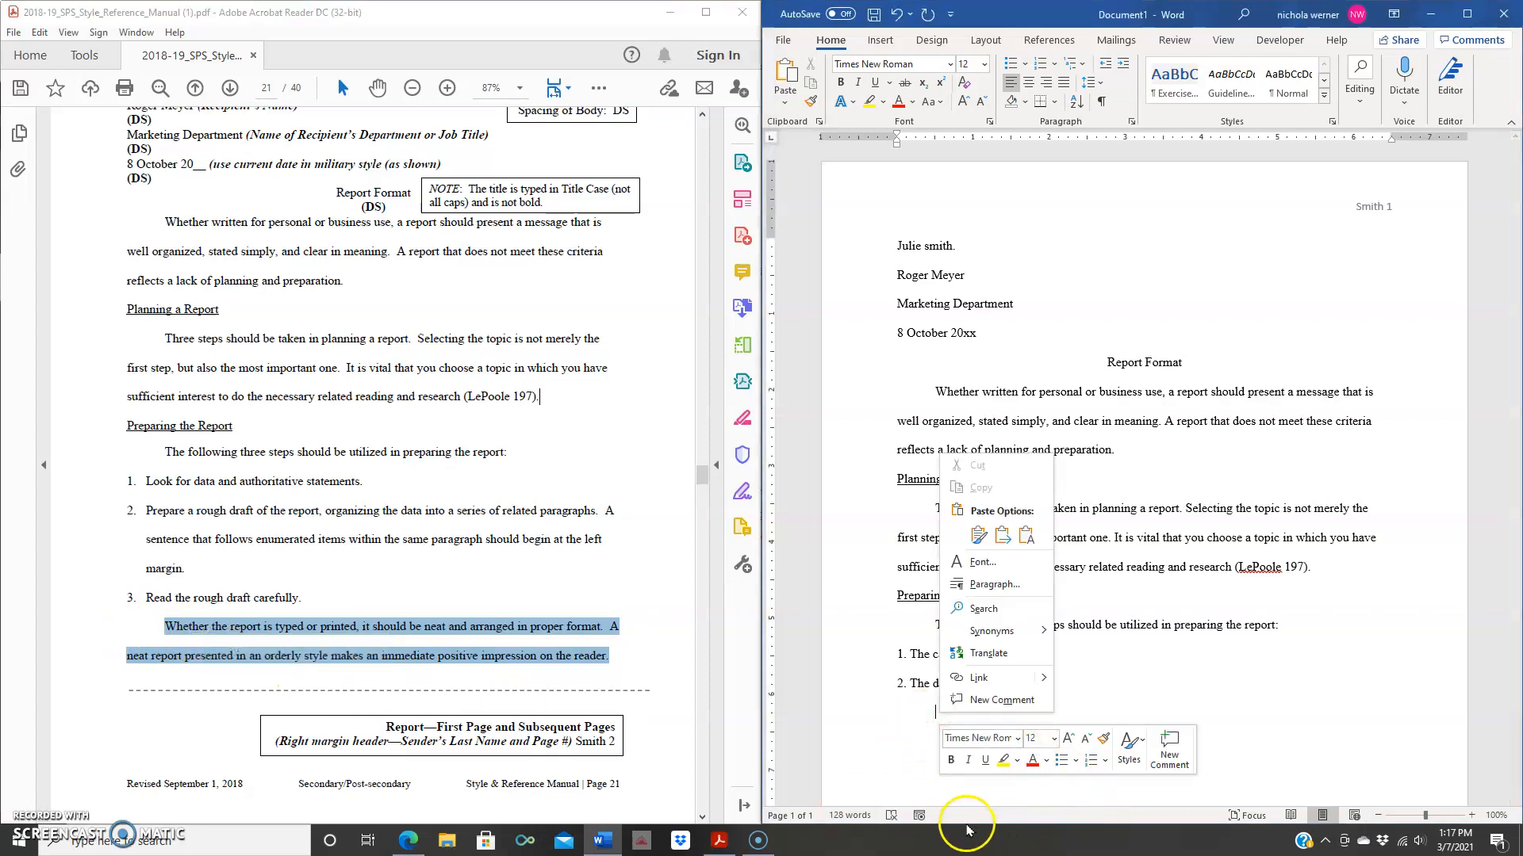
left_click(1003, 536)
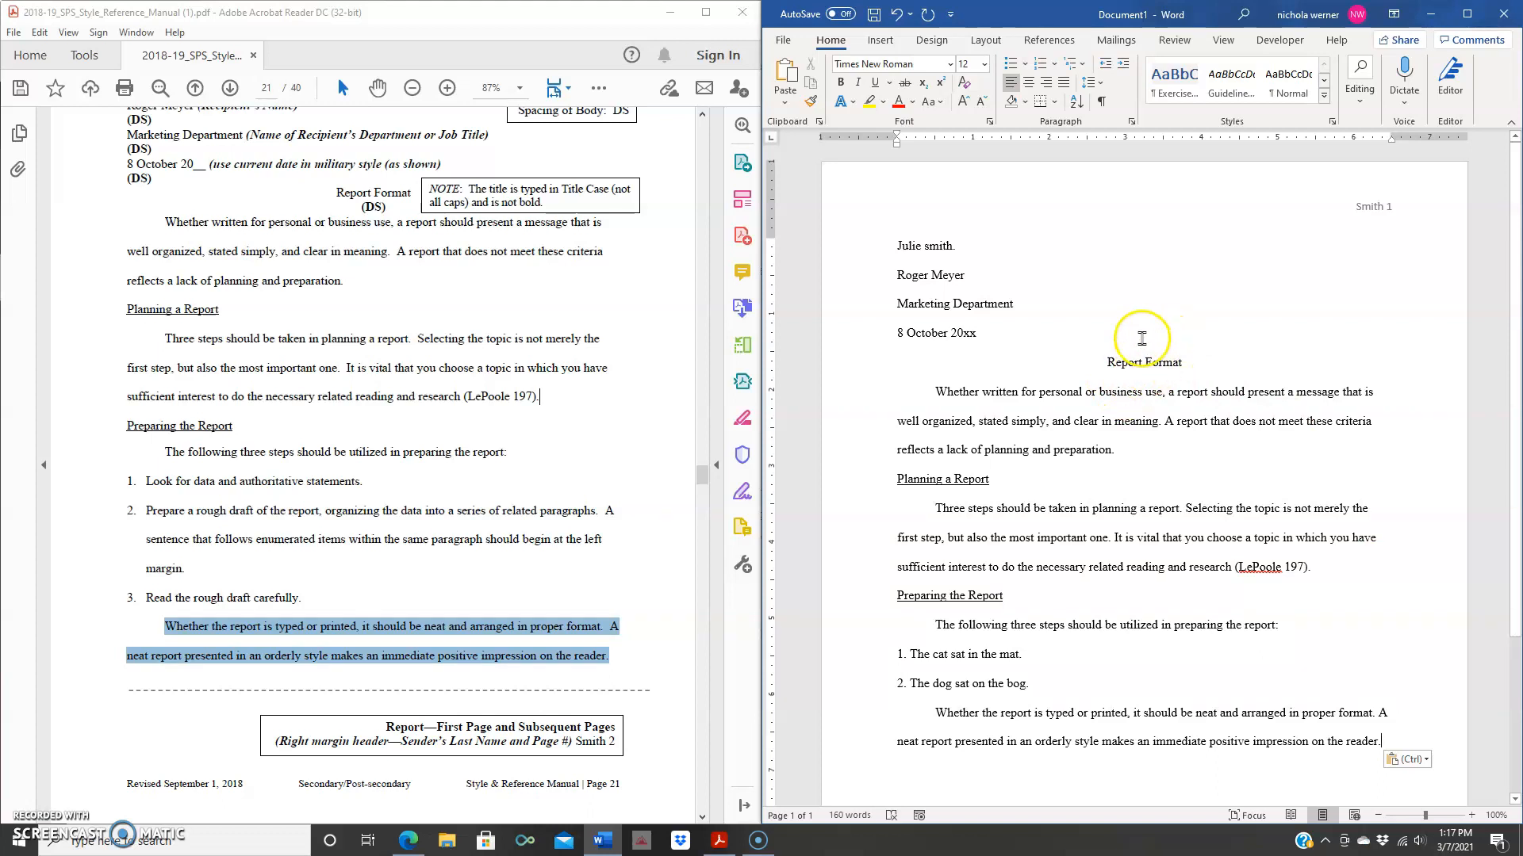
scroll(1397, 326, "down", 3)
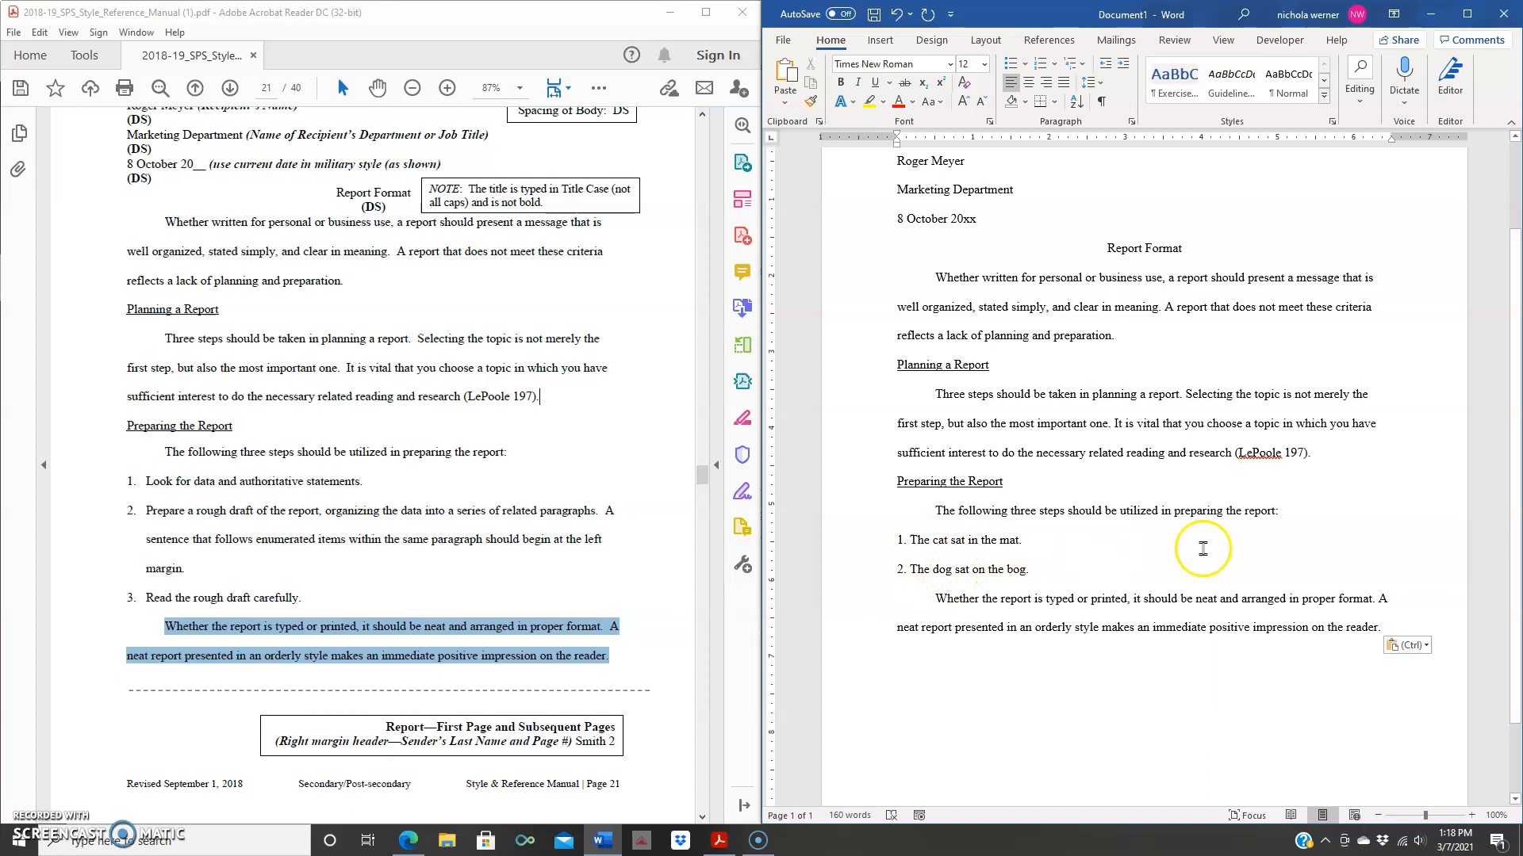
scroll(1364, 517, "down", 1)
scroll(1364, 516, "up", 2)
scroll(1364, 516, "up", 1)
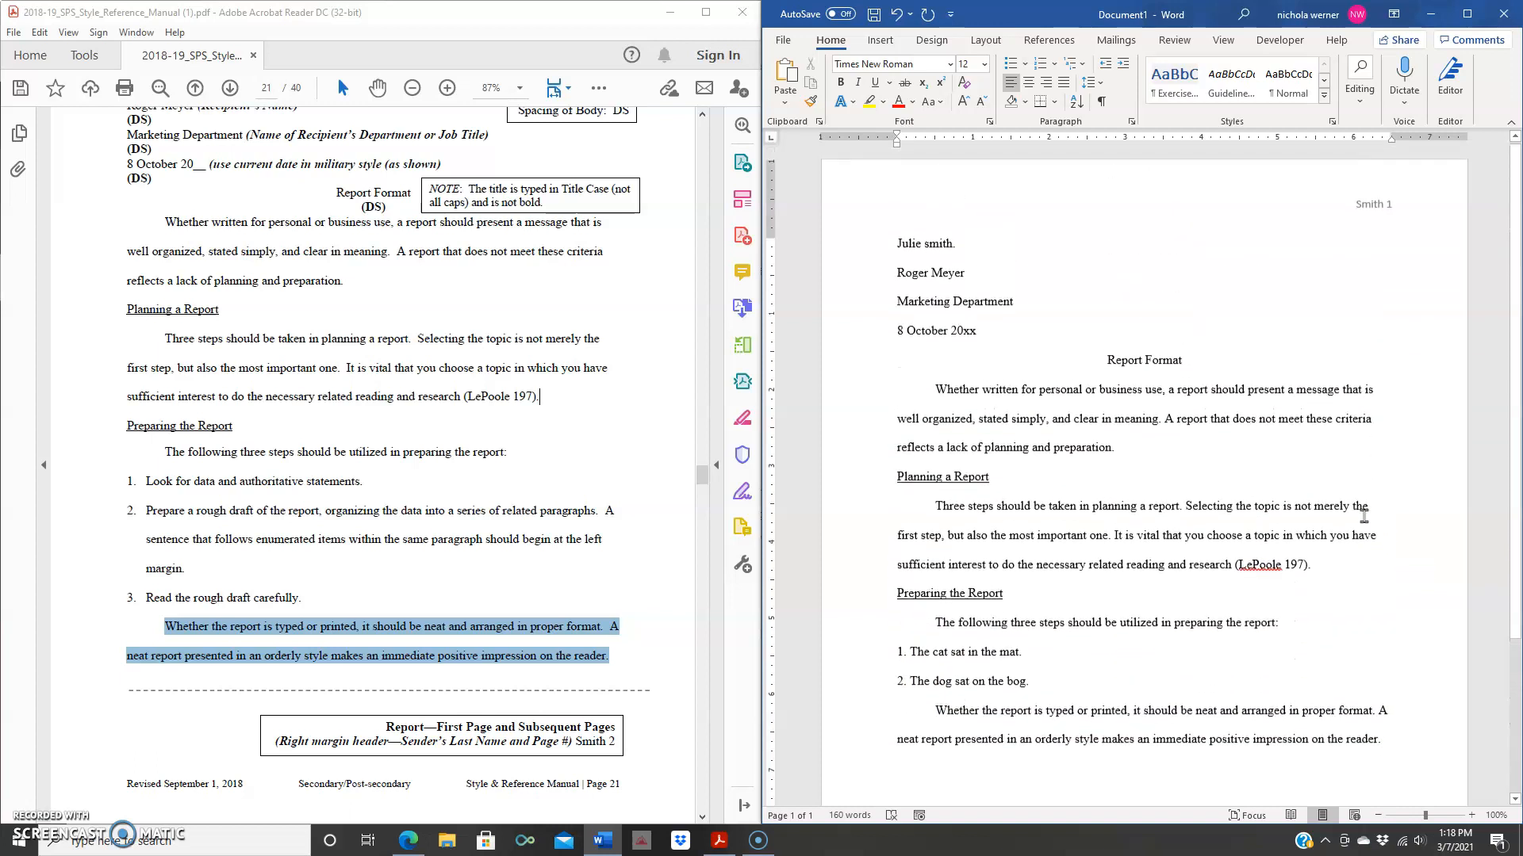
- Turn on Show/Hide ¶ and scroll through the report to review paragraph marks and spacing
left_click(1101, 103)
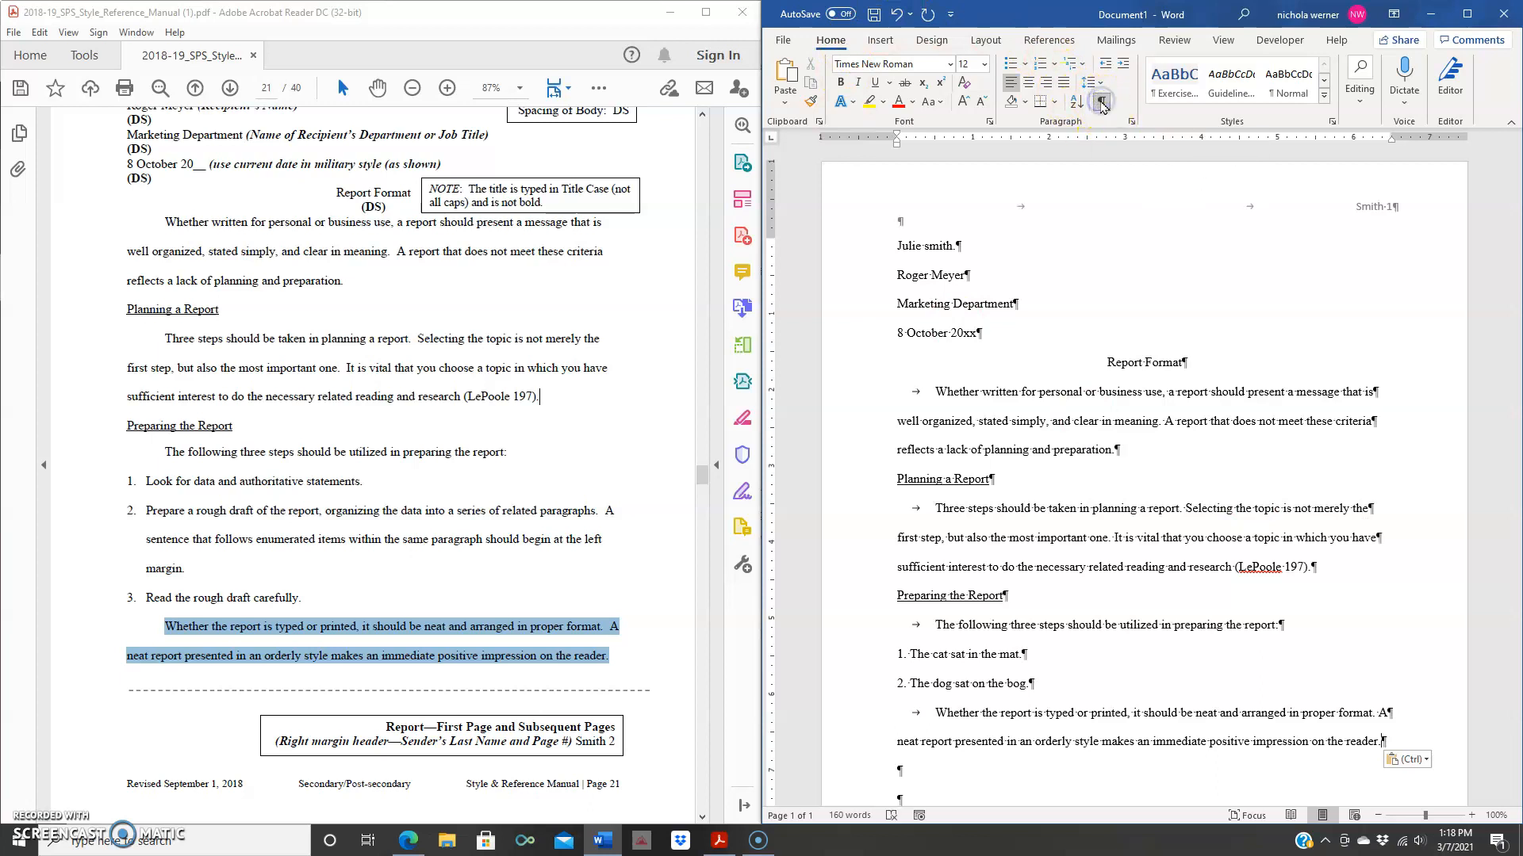
scroll(1326, 310, "down", 1)
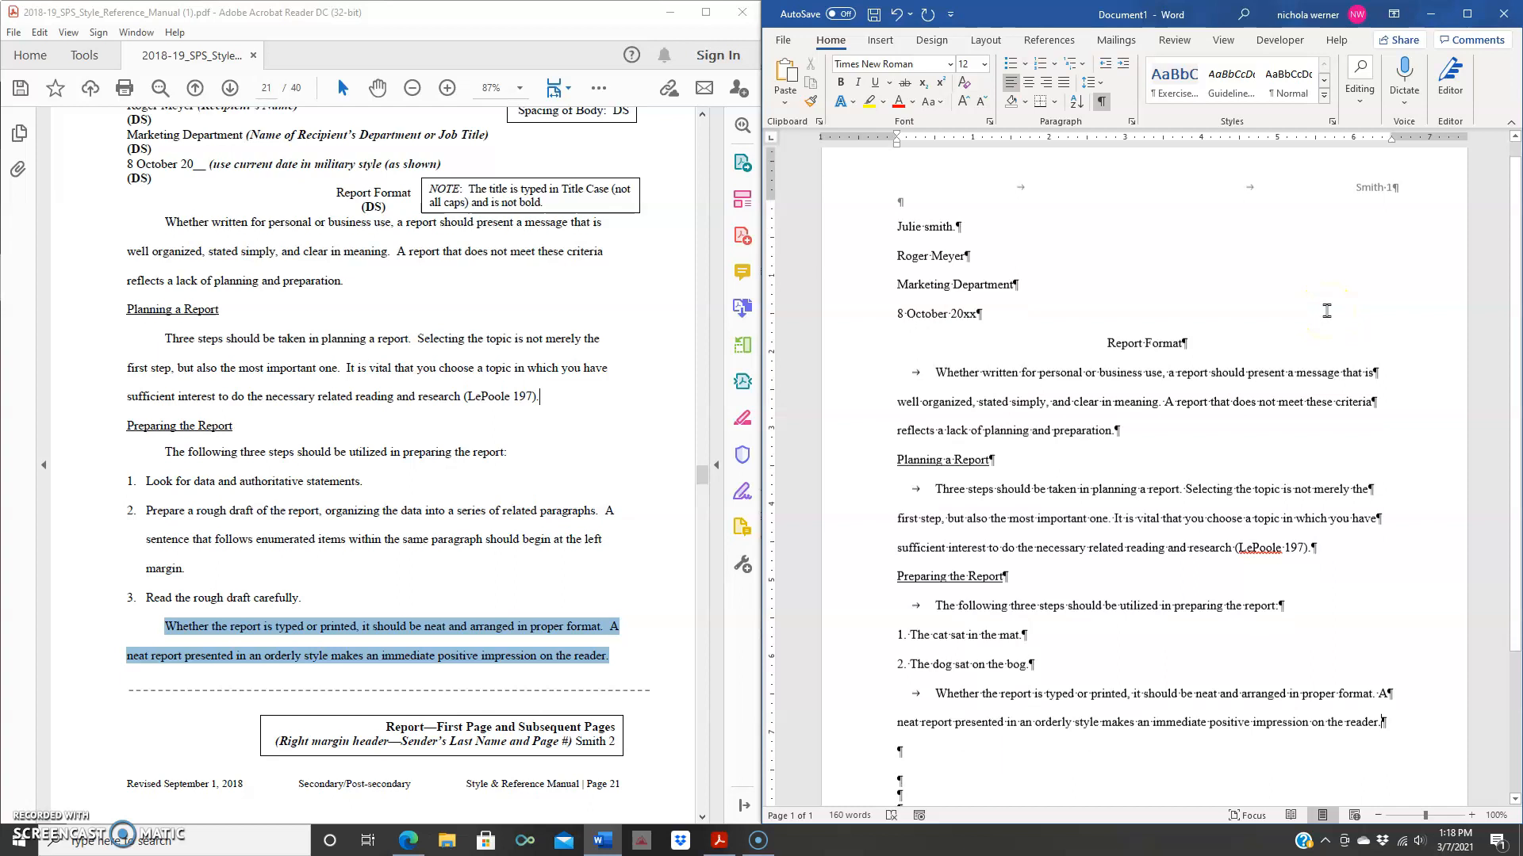
scroll(1326, 310, "up", 1)
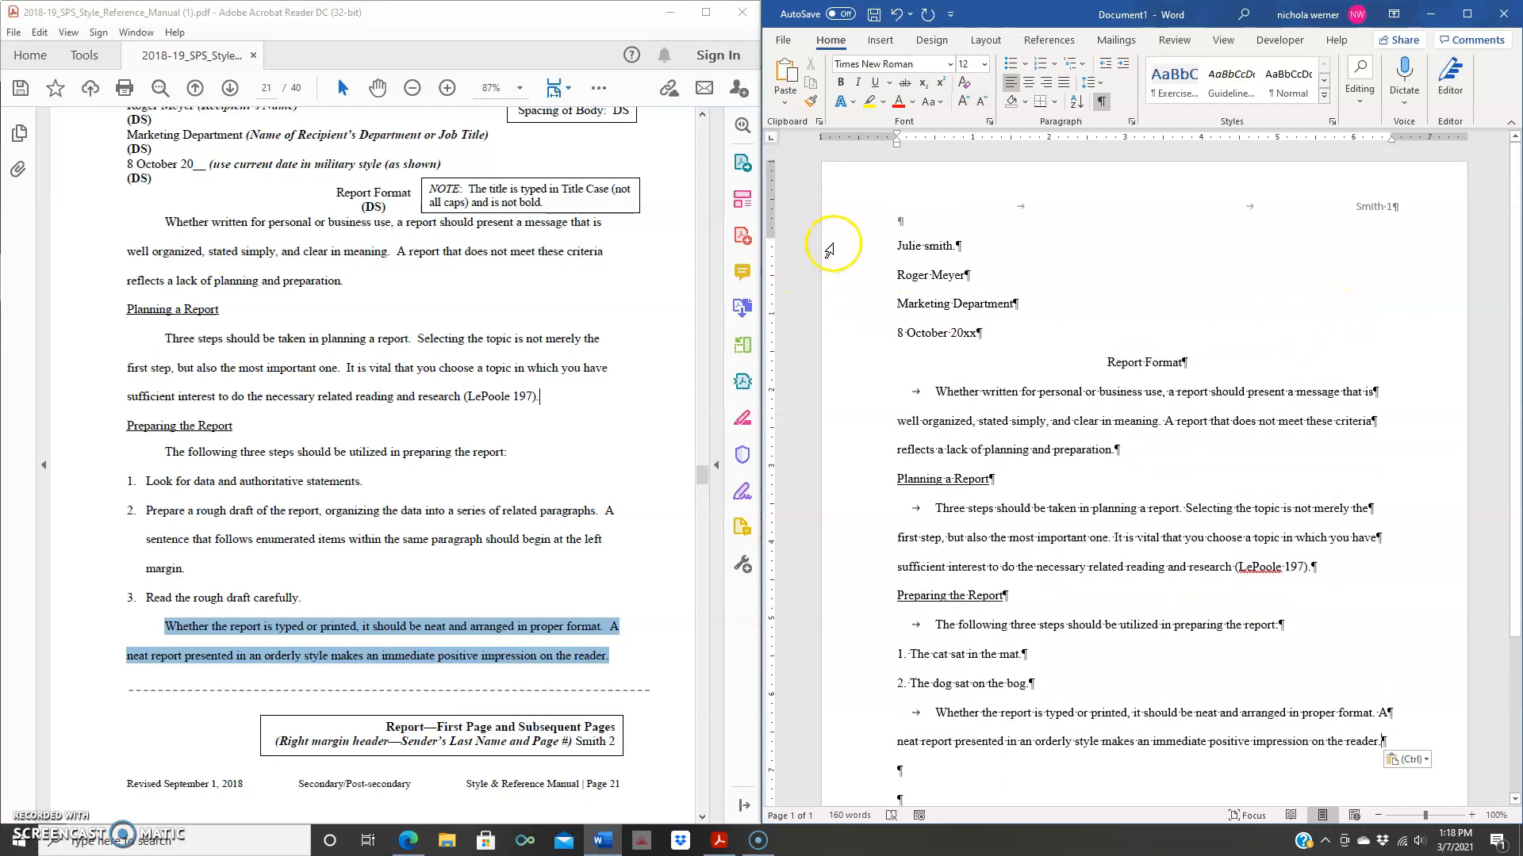
left_click(897, 246)
scroll(1422, 329, "down", 1)
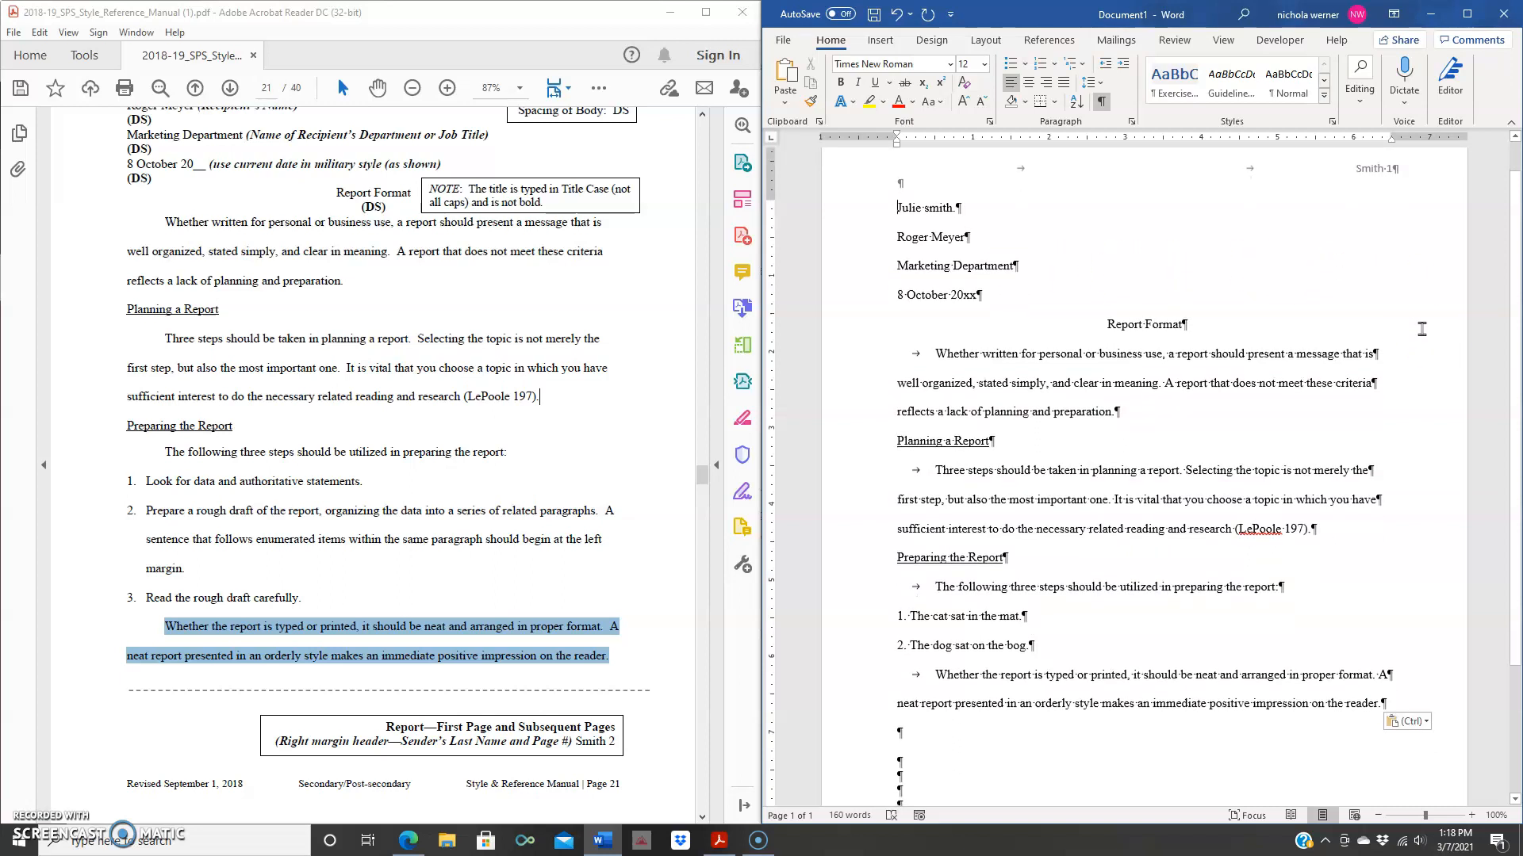
scroll(1422, 329, "down", 1)
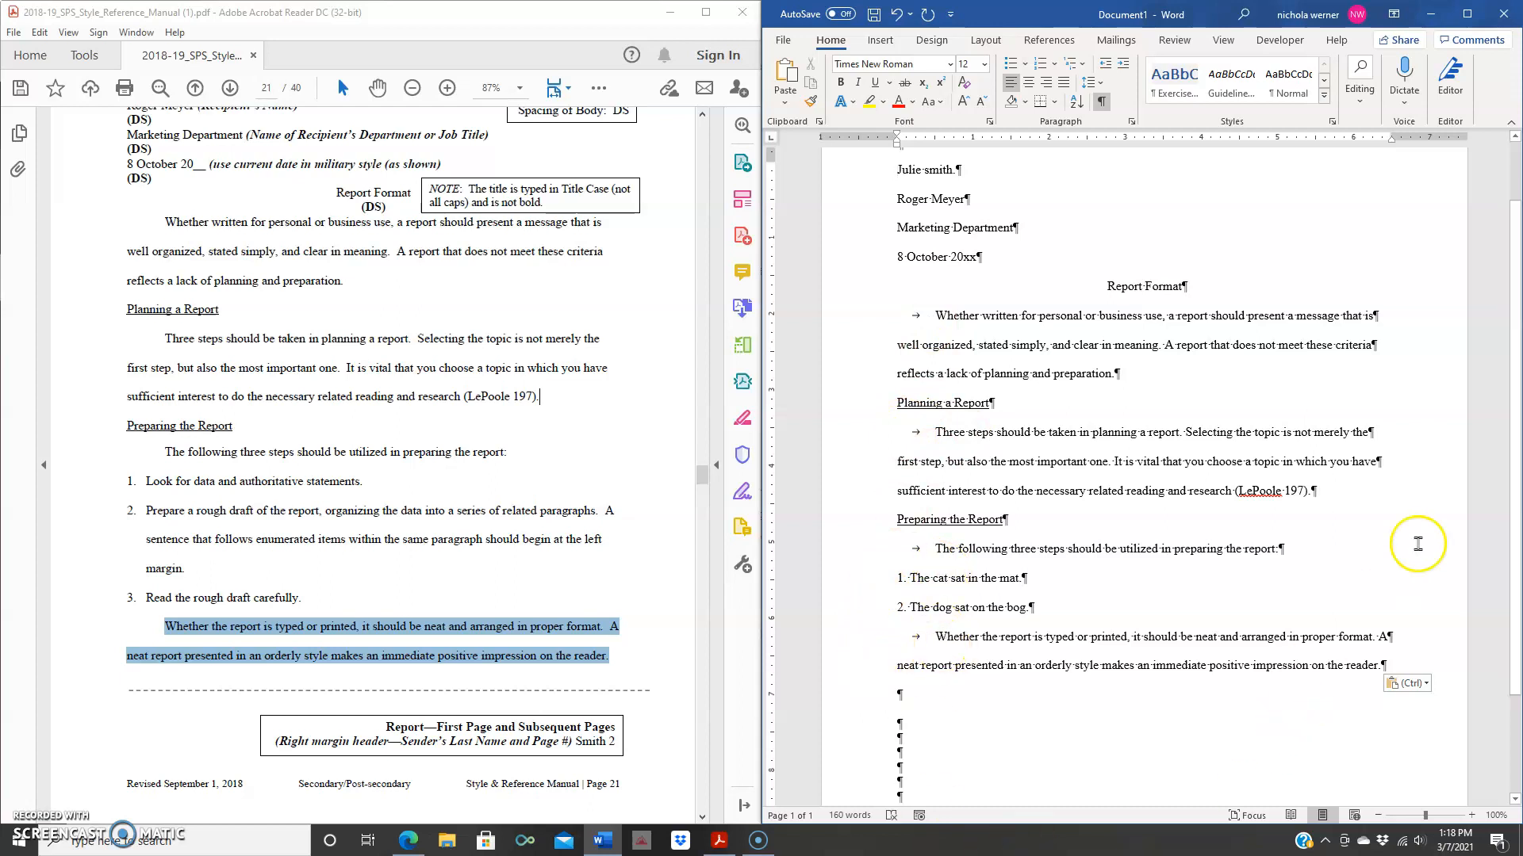
scroll(1340, 409, "down", 3)
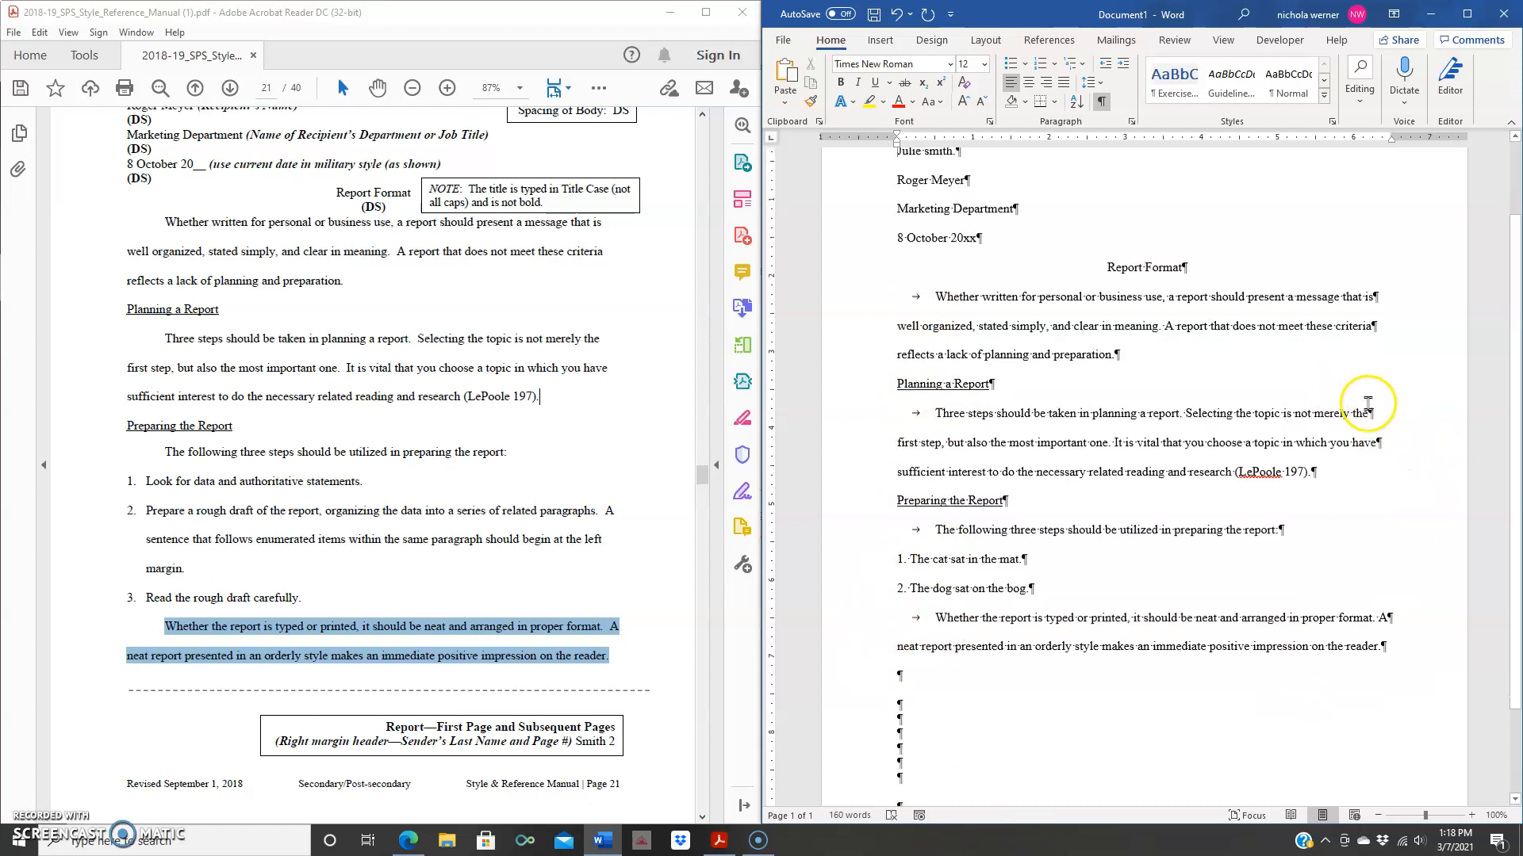
scroll(1294, 441, "up", 5)
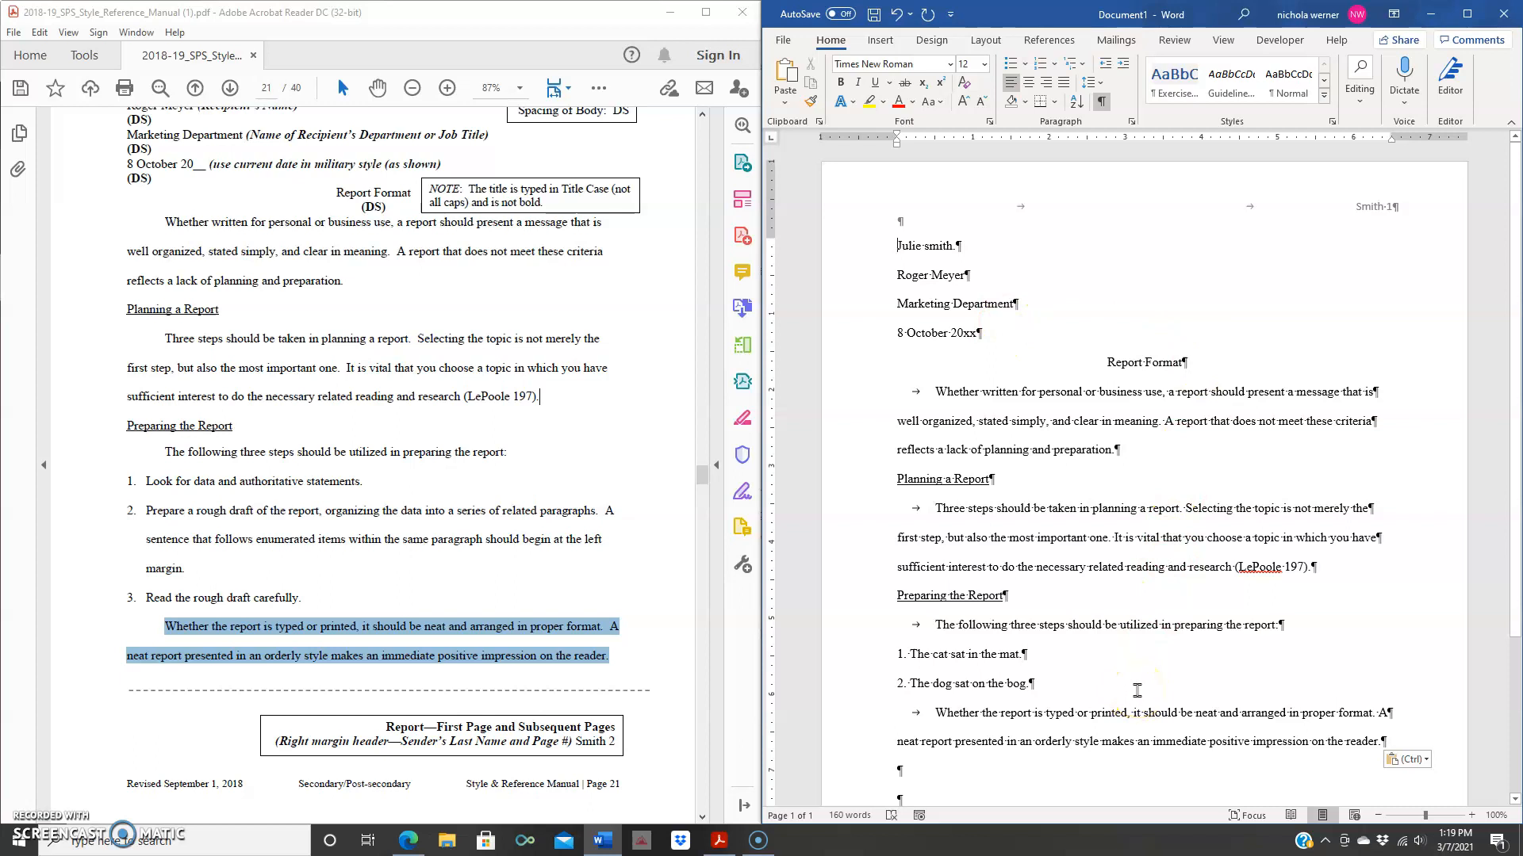
scroll(1420, 516, "down", 1)
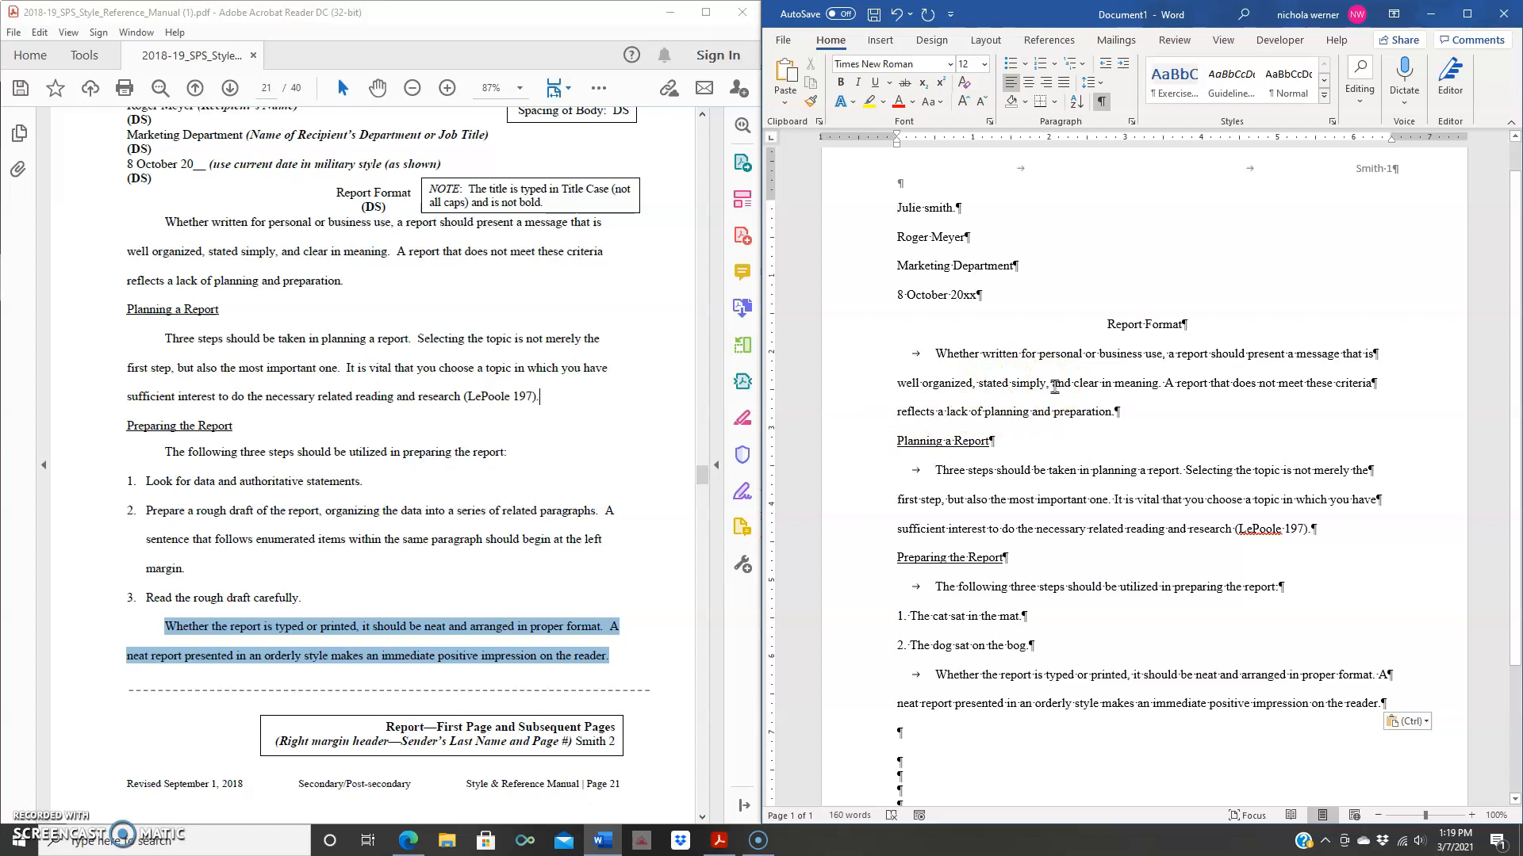
scroll(1353, 408, "down", 1)
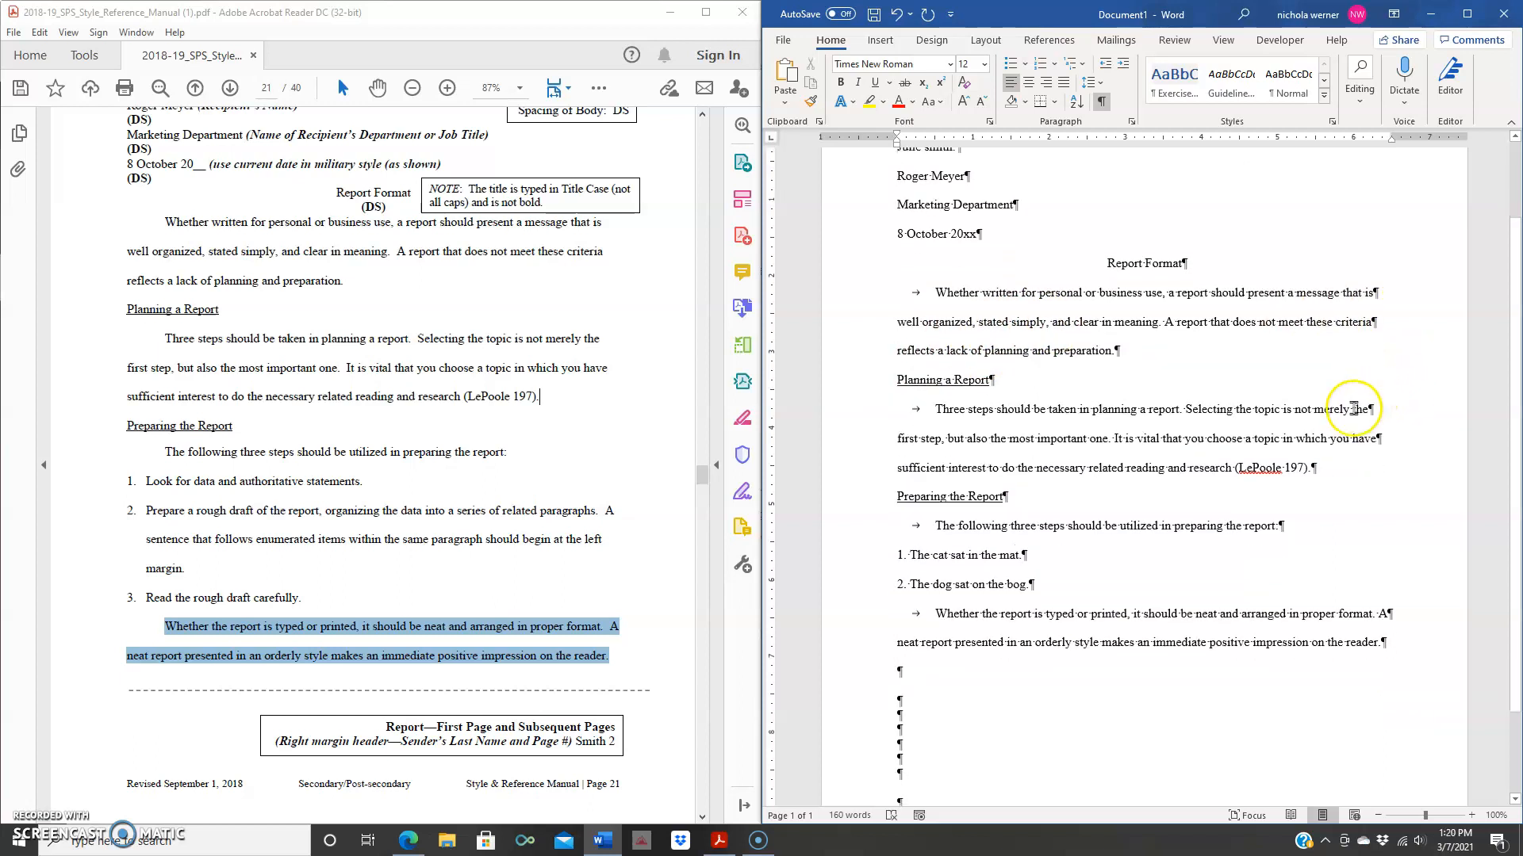
scroll(1139, 561, "down", 3)
scroll(1124, 685, "up", 4)
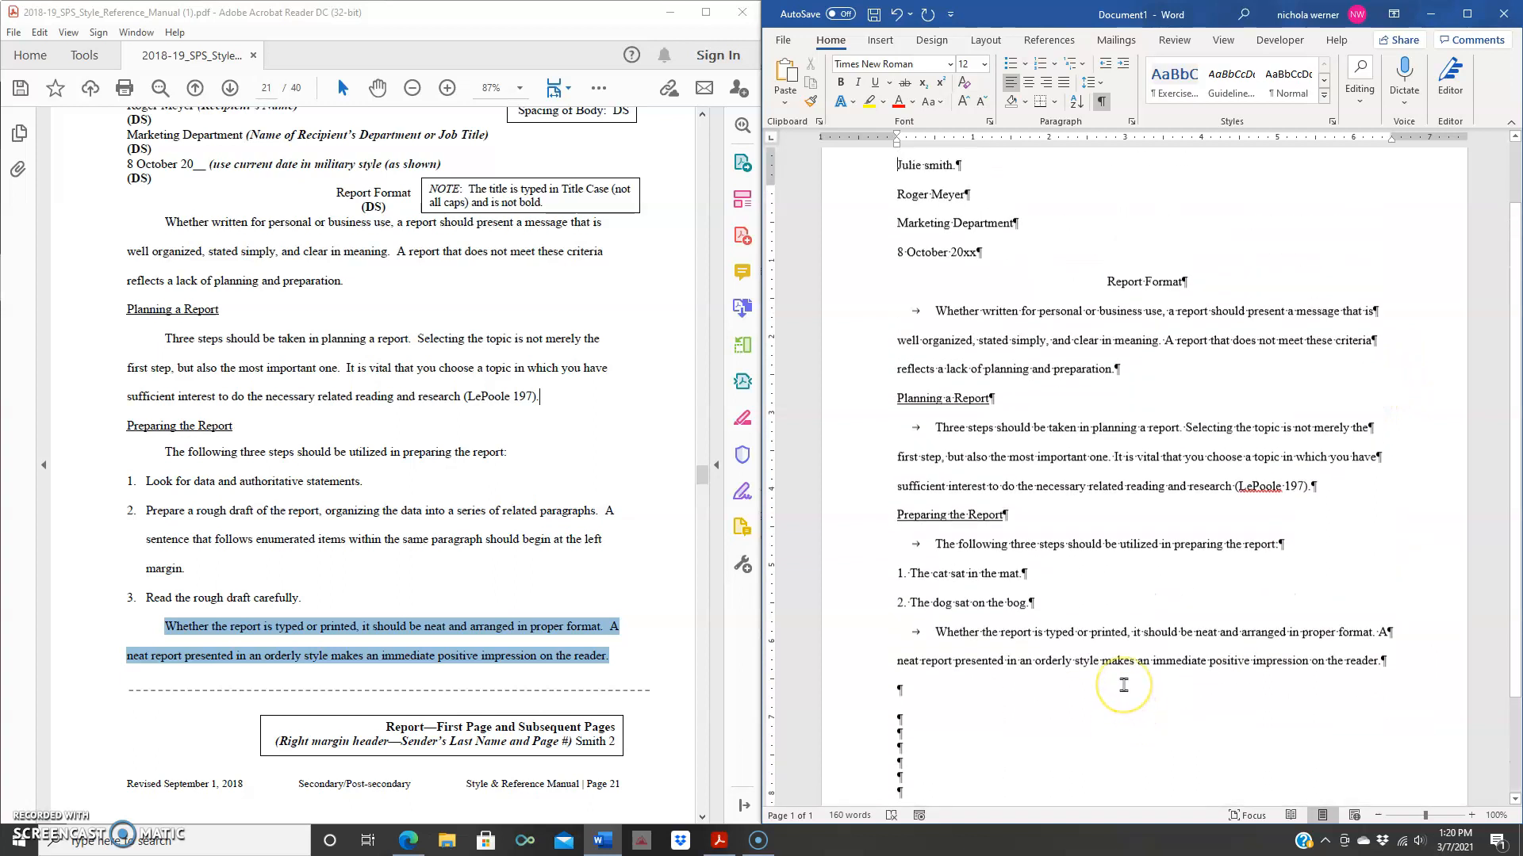
scroll(1124, 685, "up", 1)
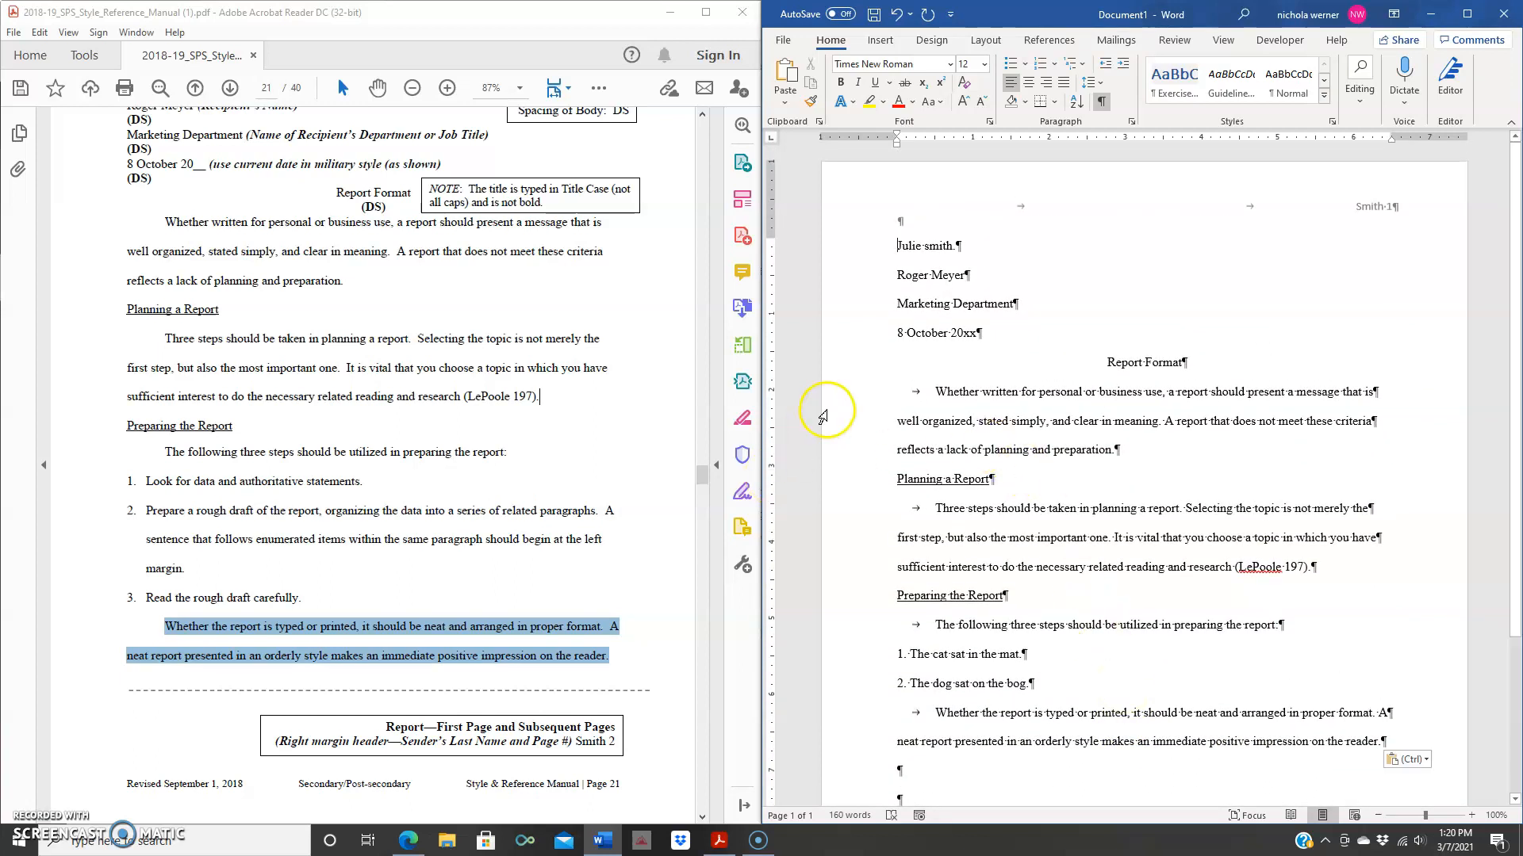